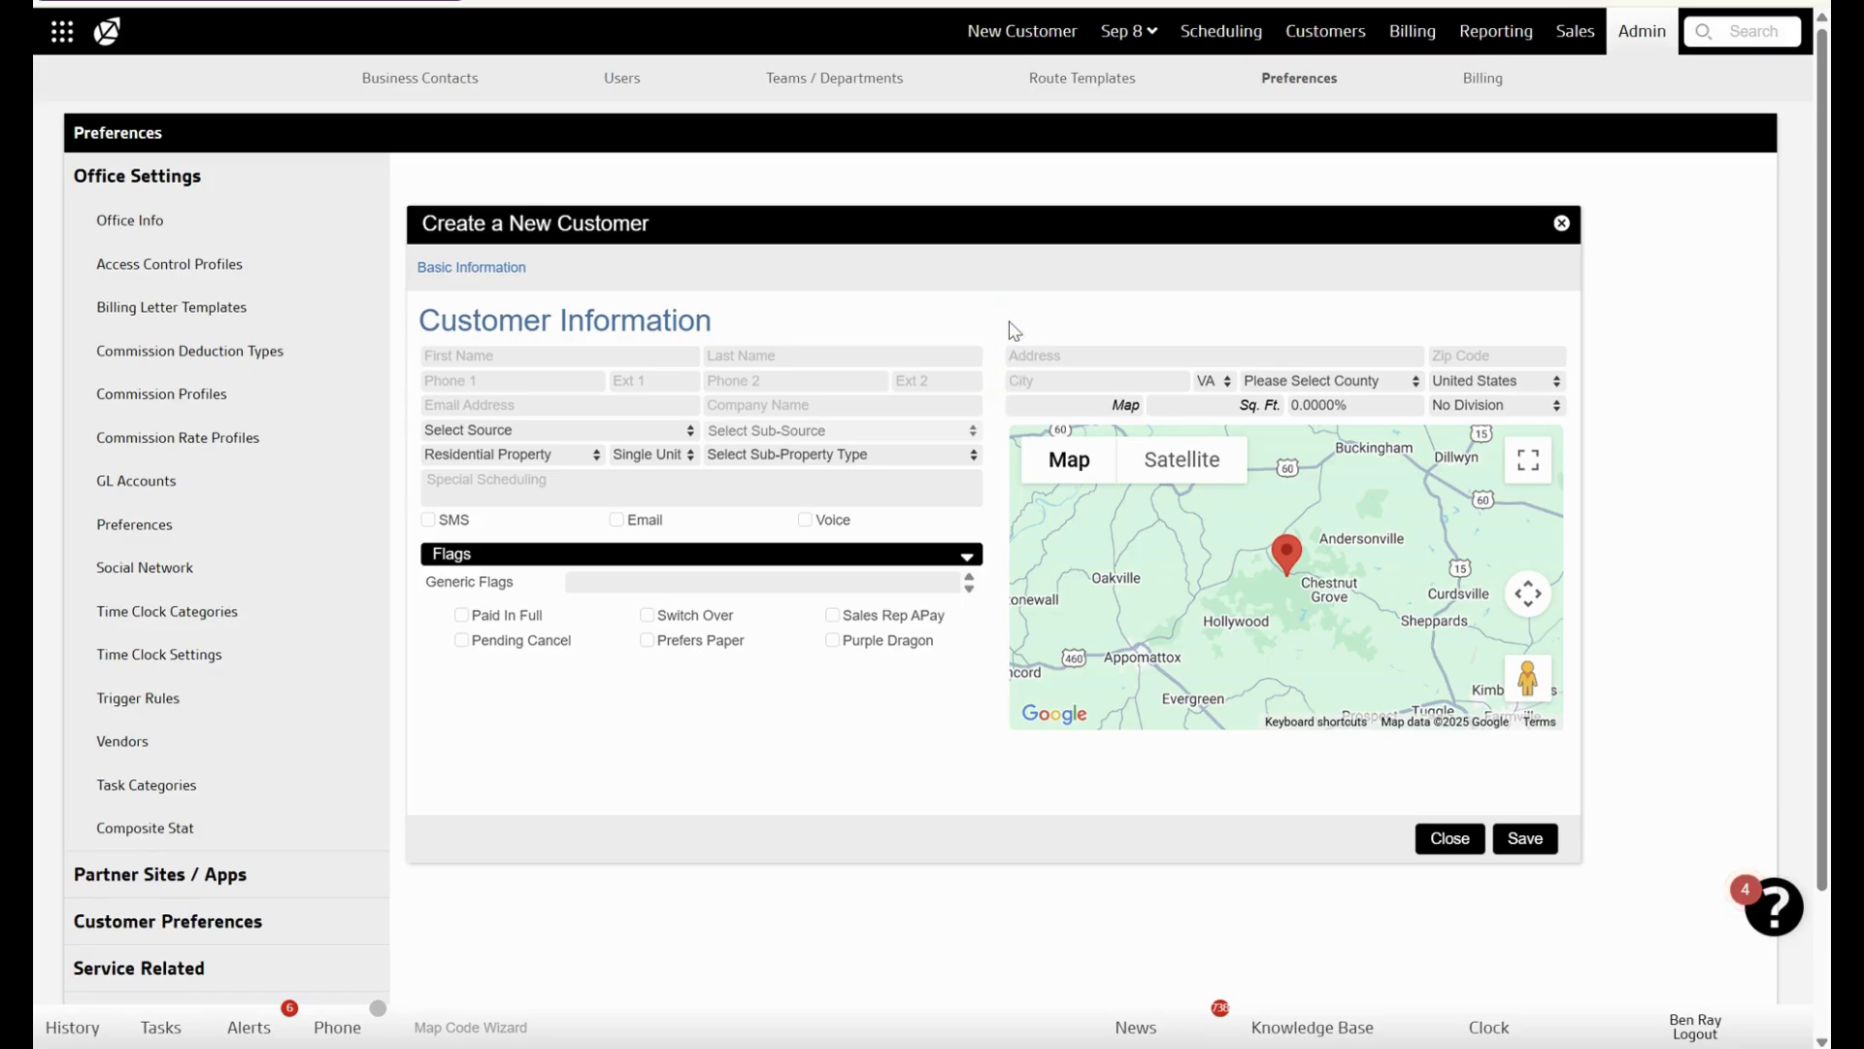
- Review the customer spreadsheet's header row and its first empty data row, A2
mouse_move(1357, 1046)
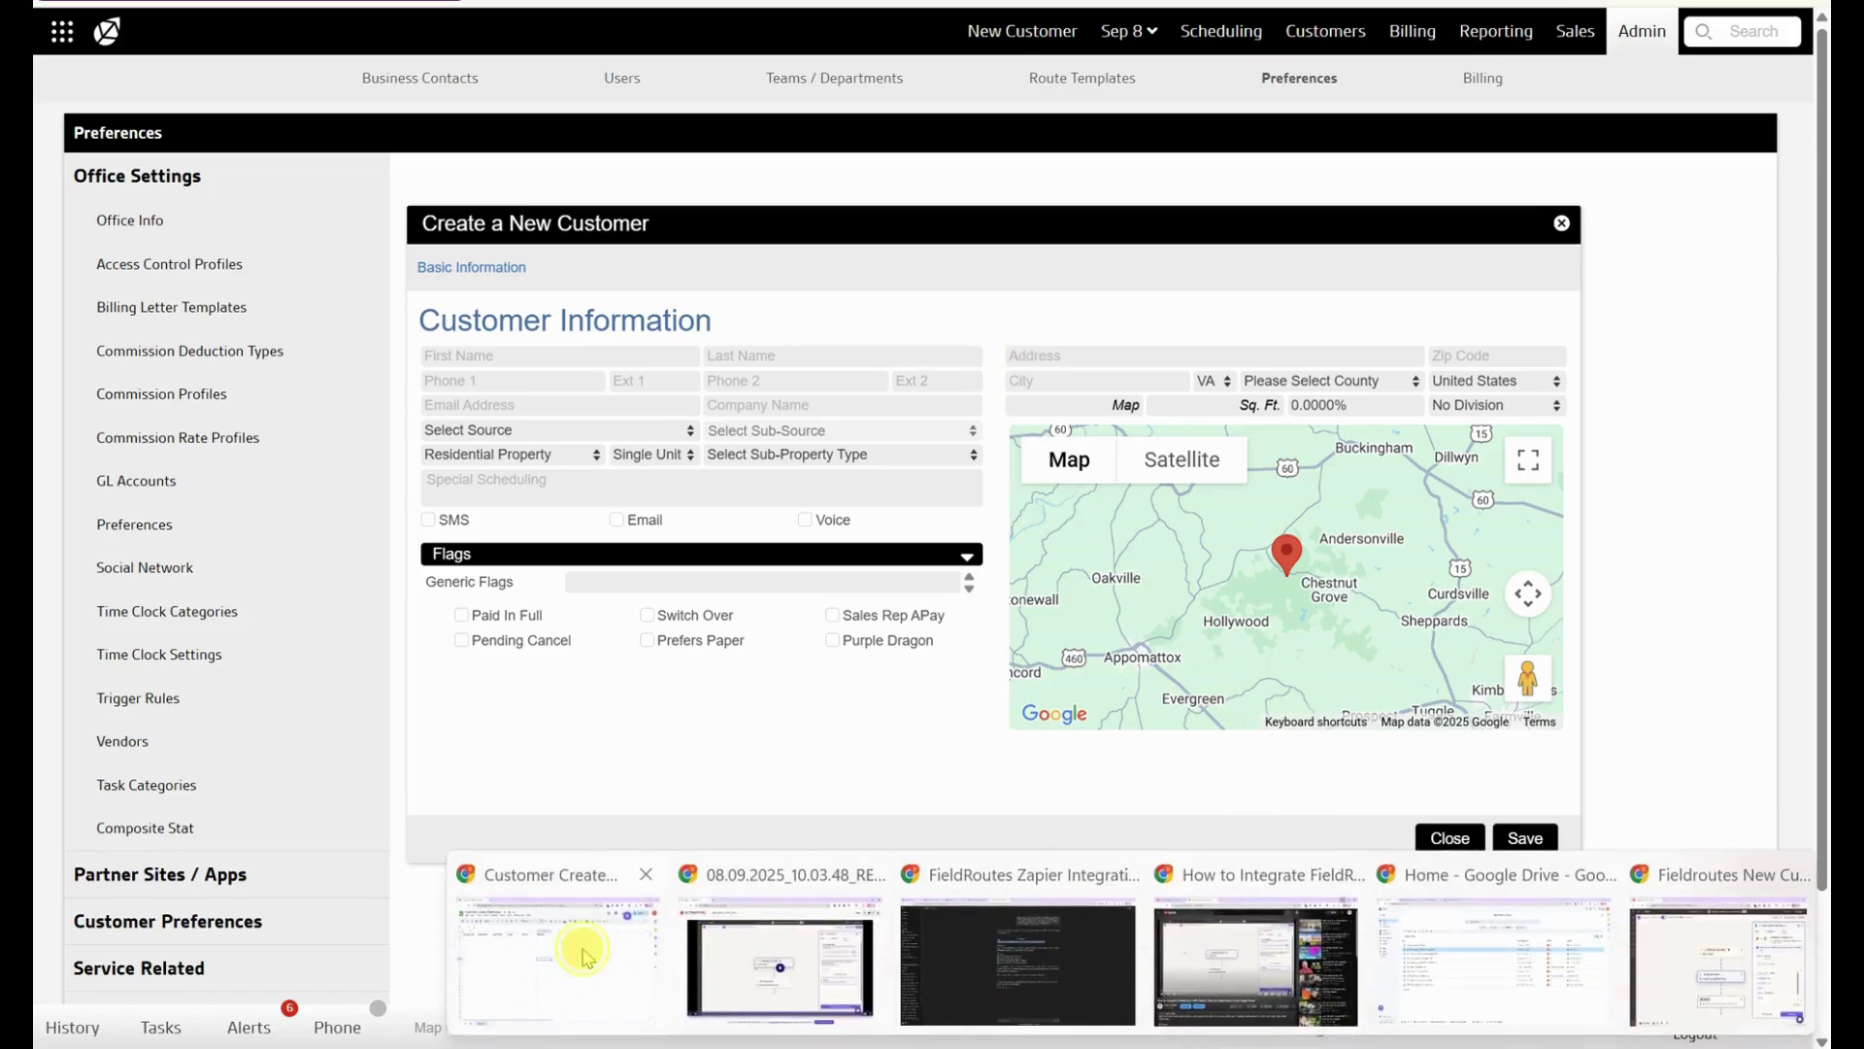
left_click(582, 956)
left_click_drag(158, 237, 762, 251)
left_click(515, 290)
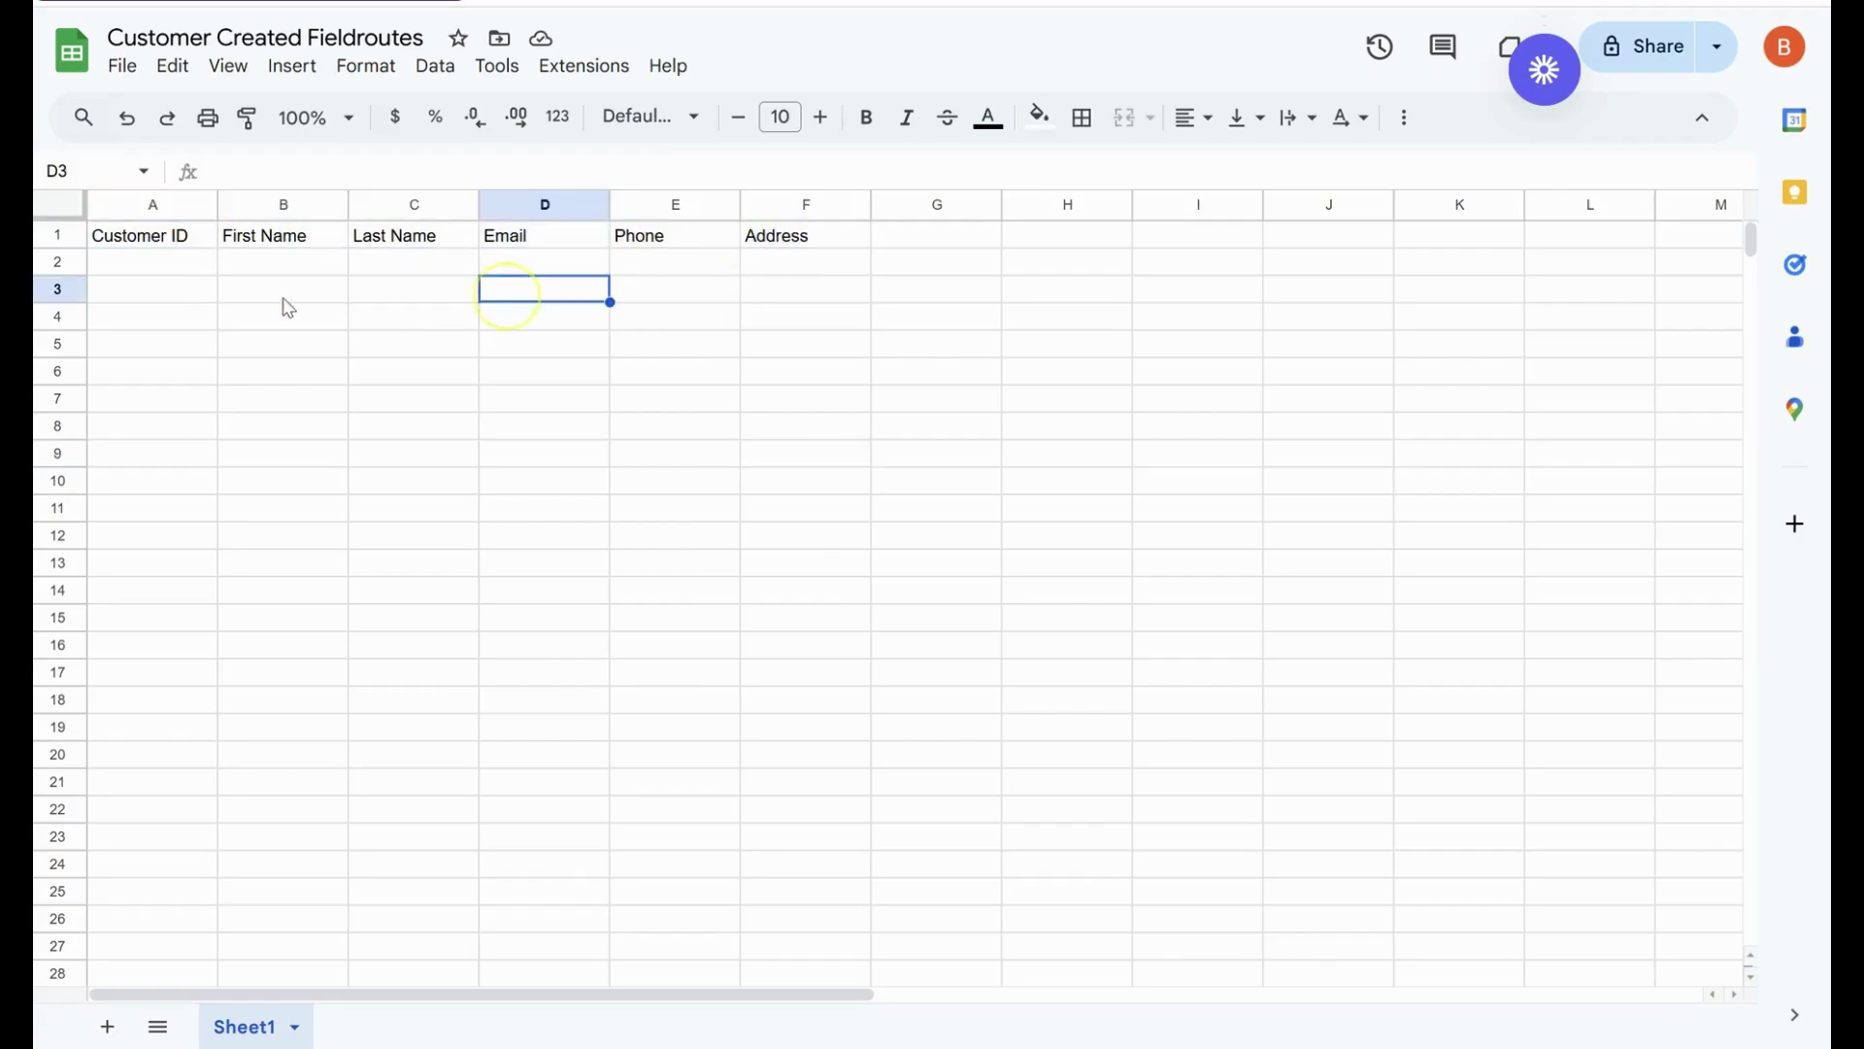
left_click(158, 264)
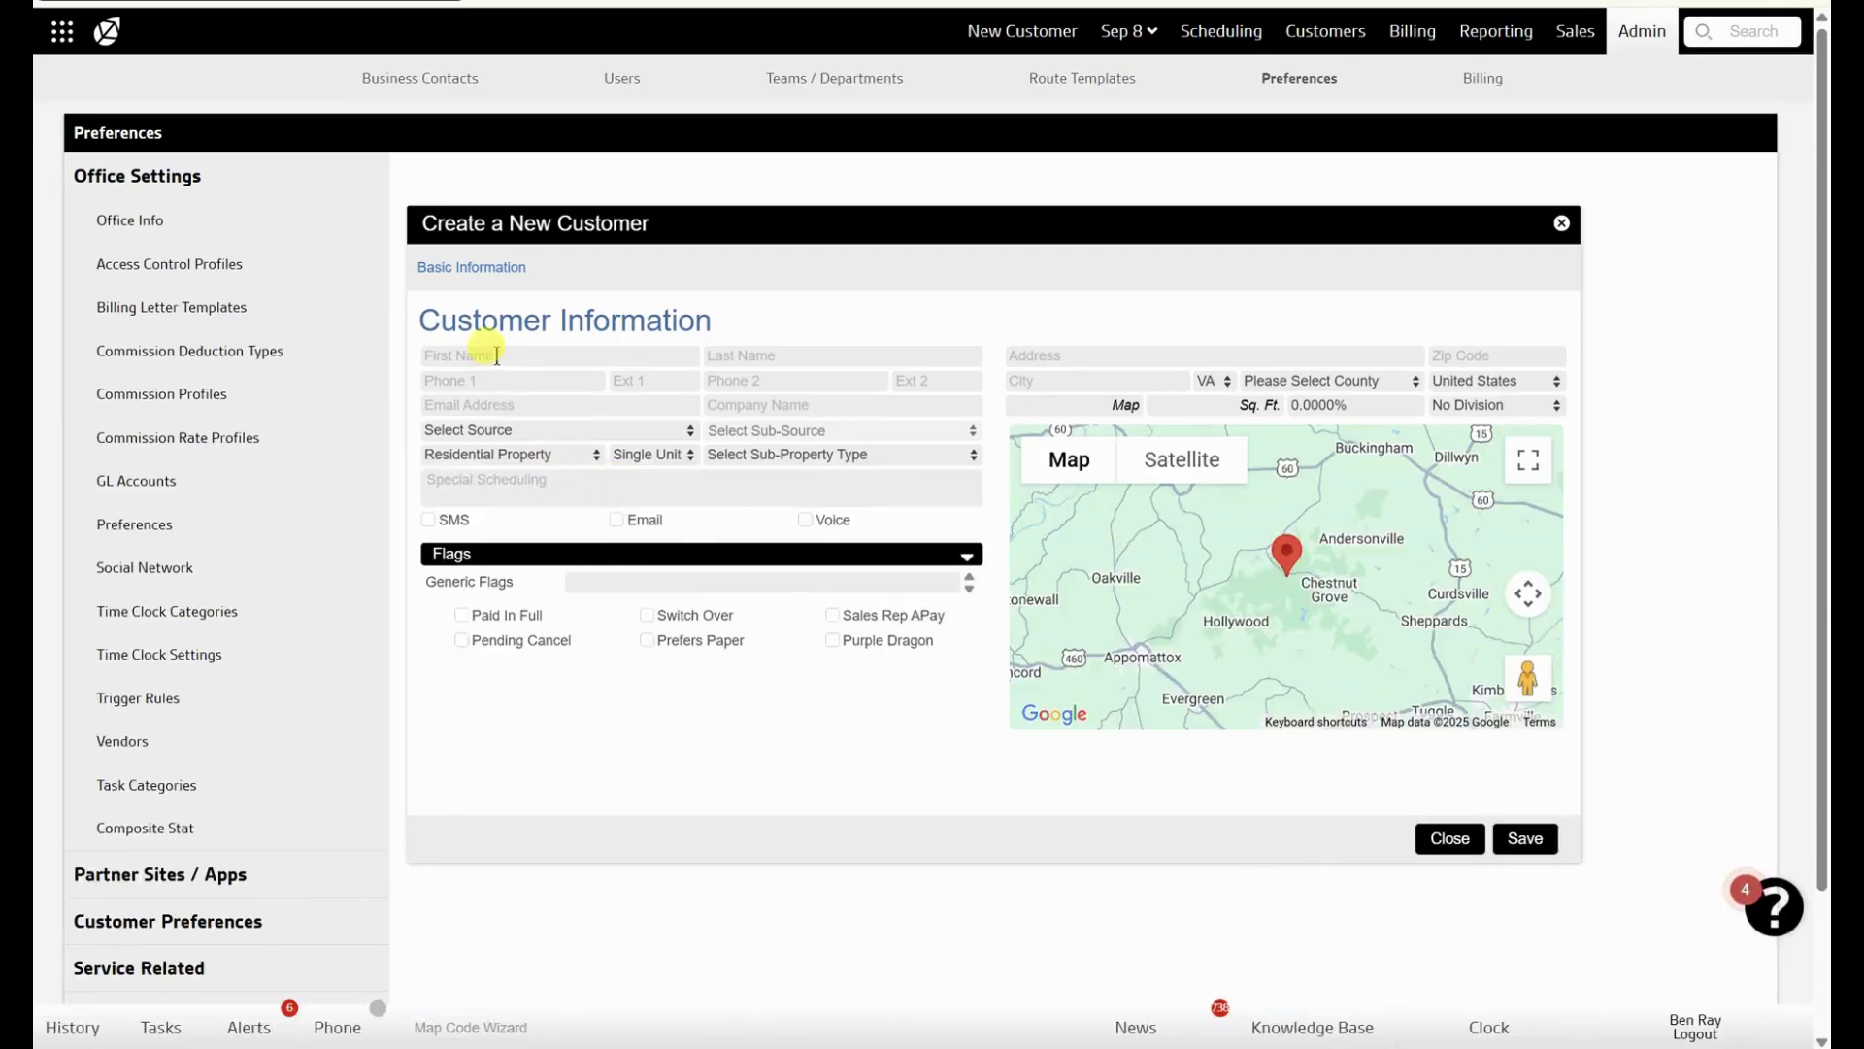
- Save a test customer with last name 'Test', a phone number and an e-mail address
left_click(494, 355)
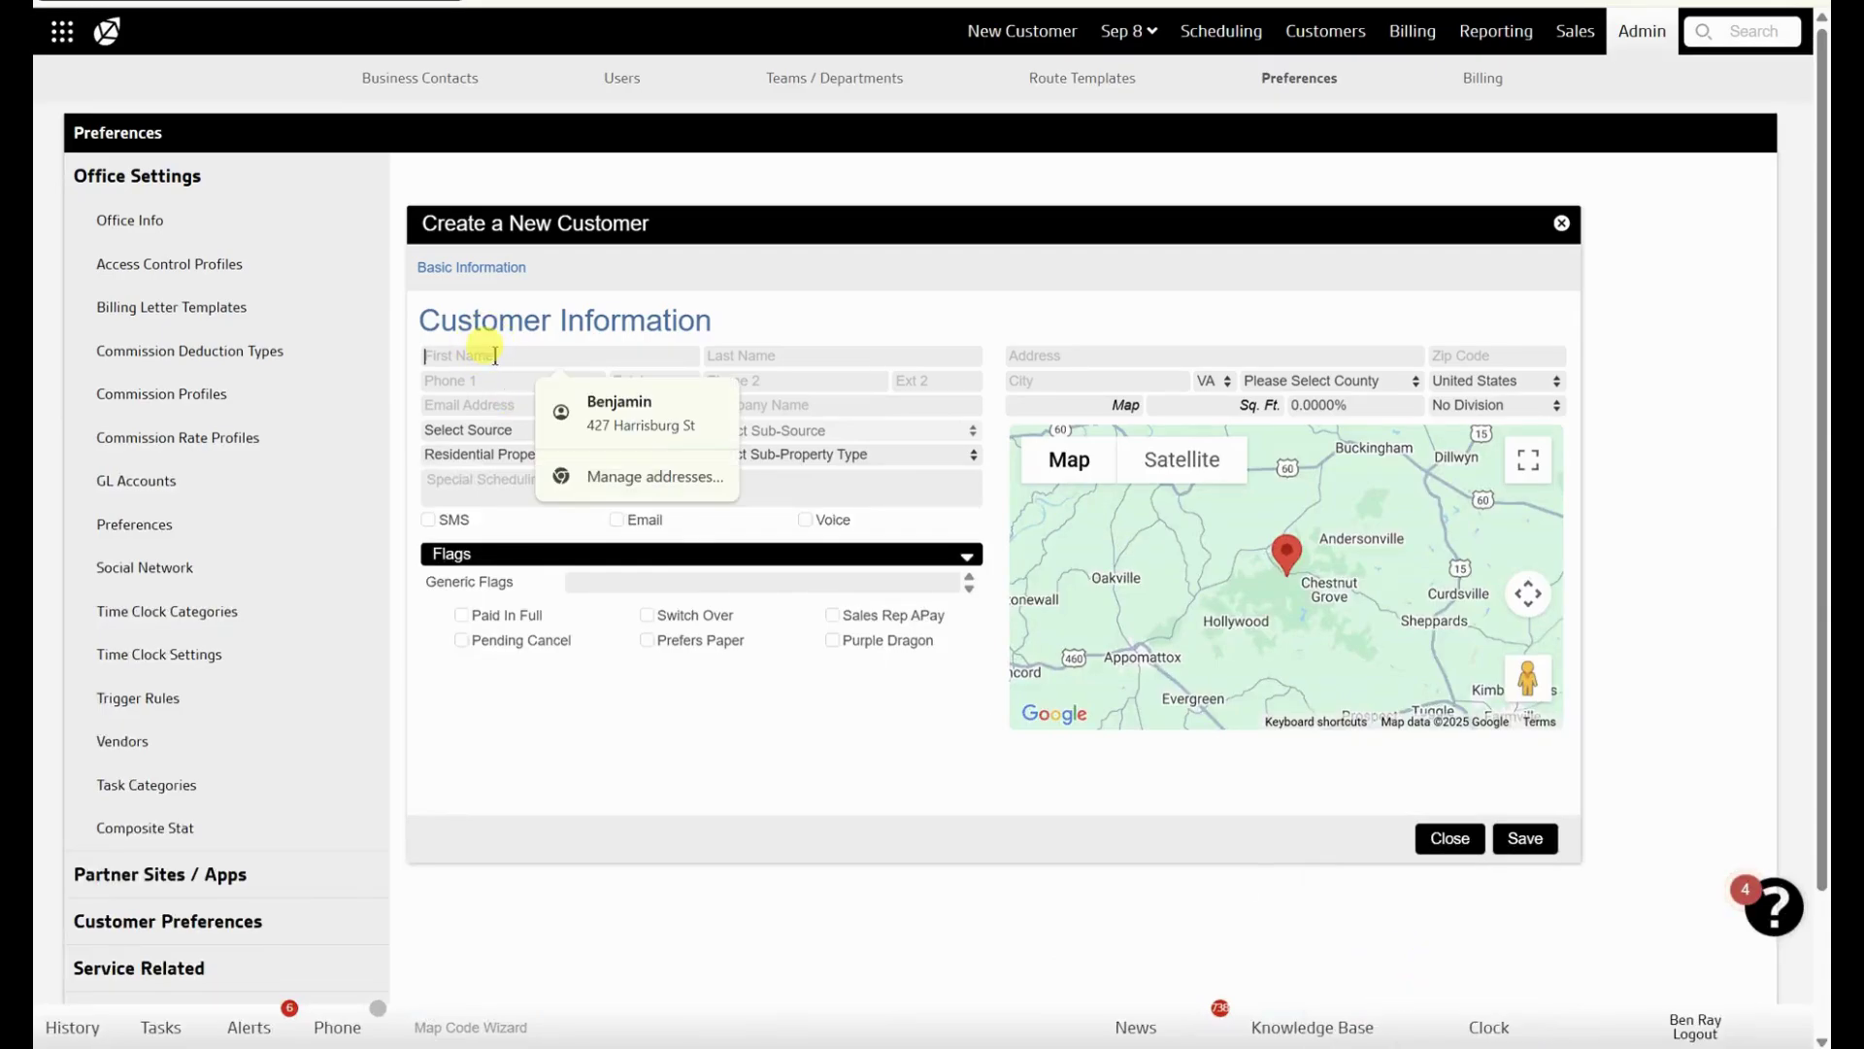
key("Tab")
type("Test")
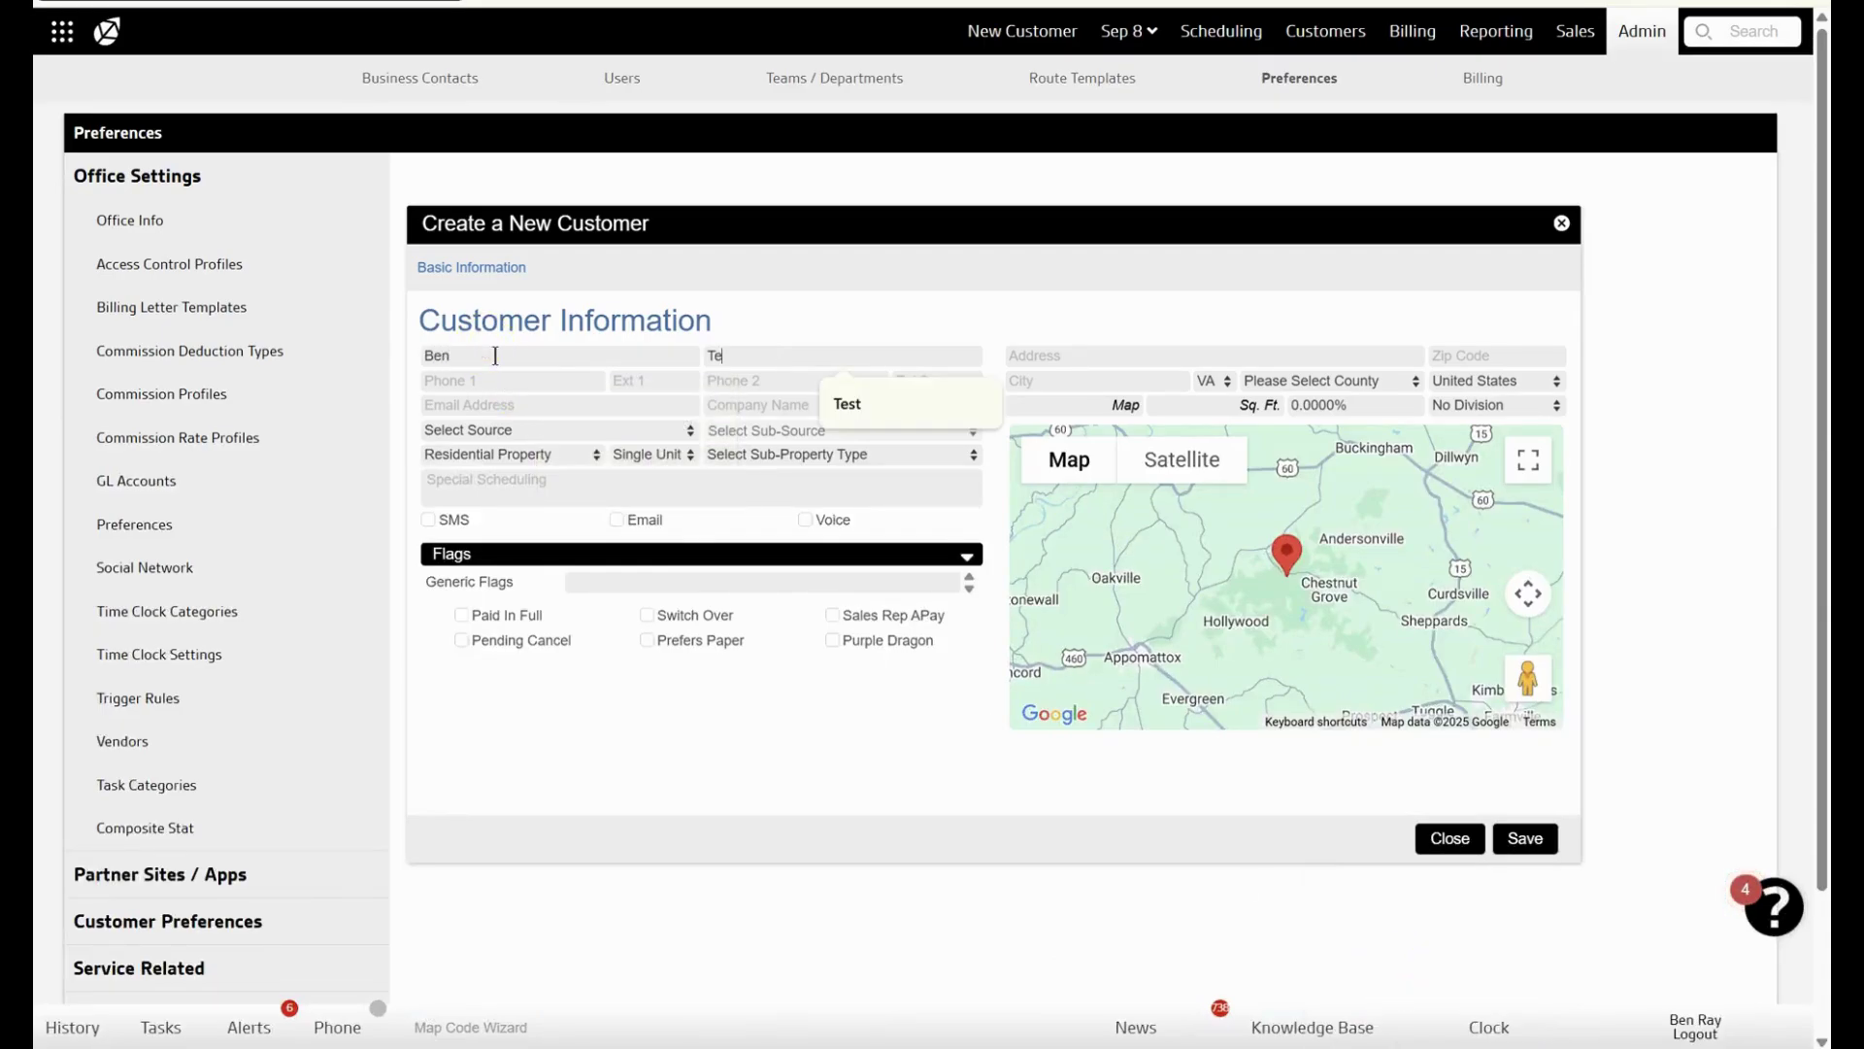
key("Tab")
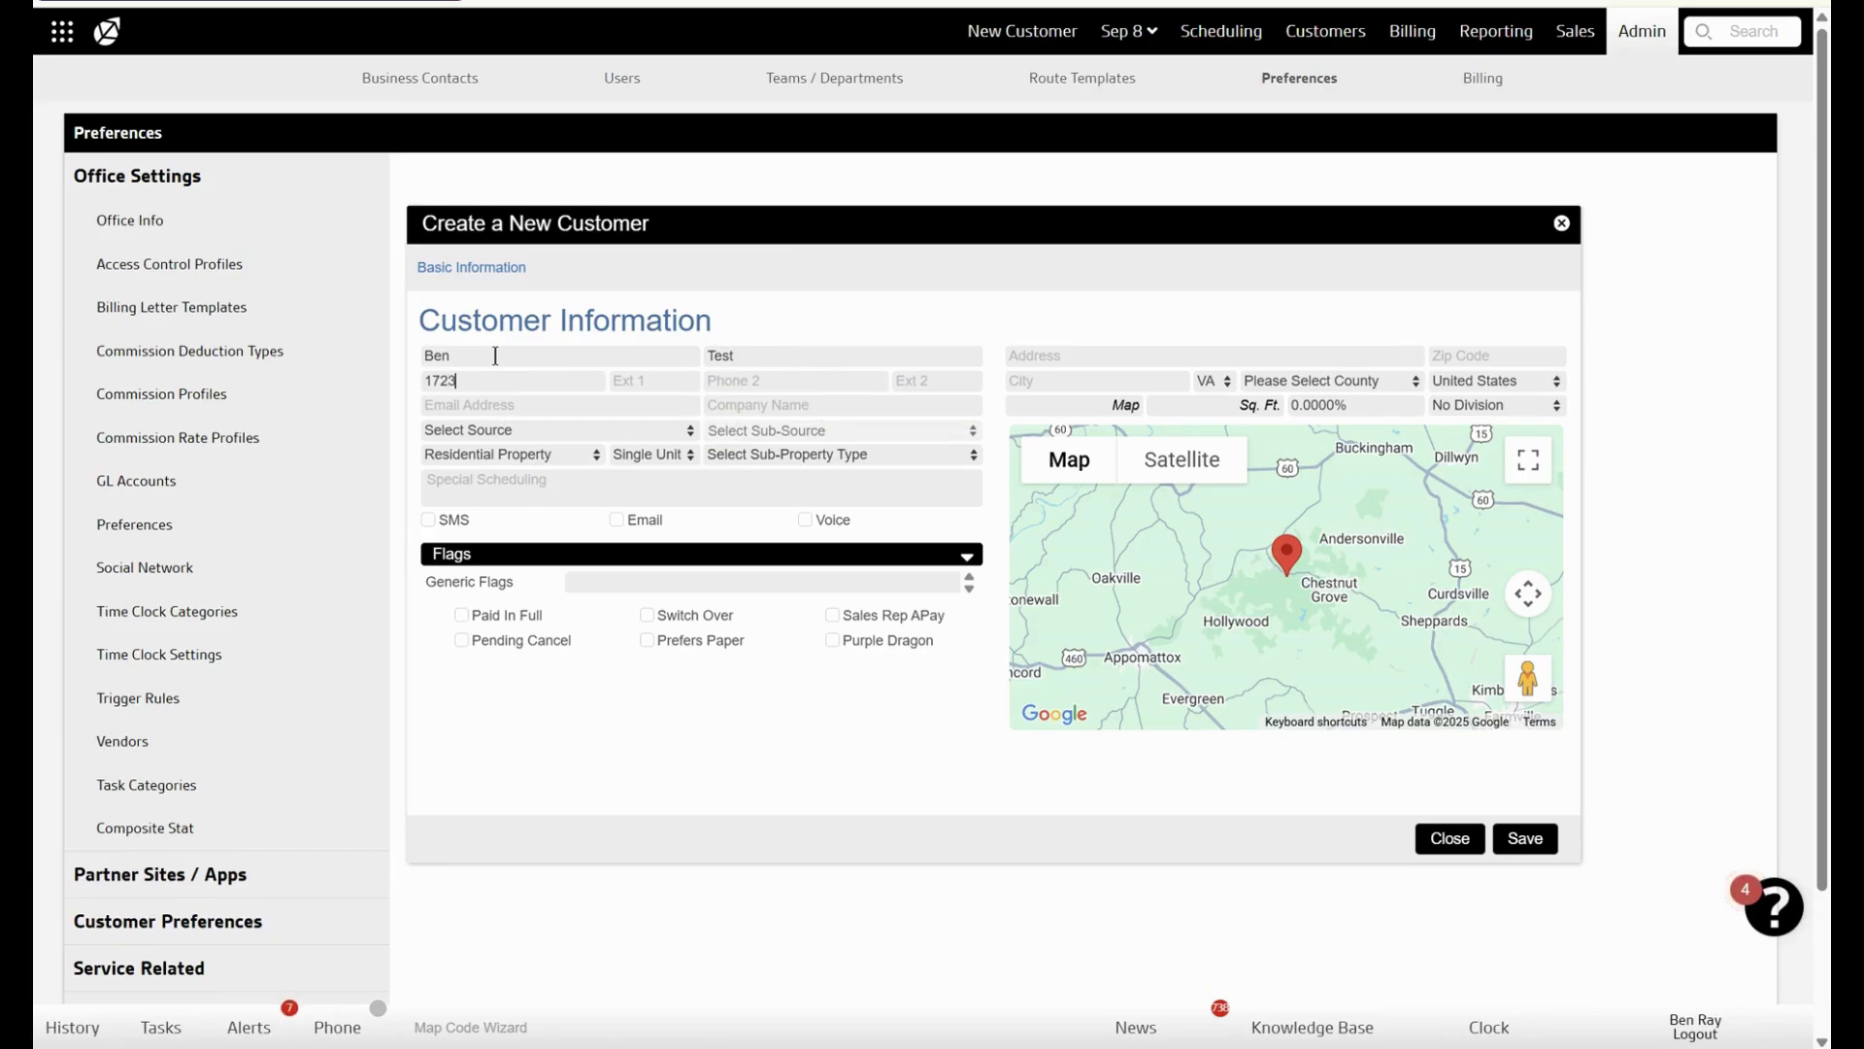
left_click(504, 404)
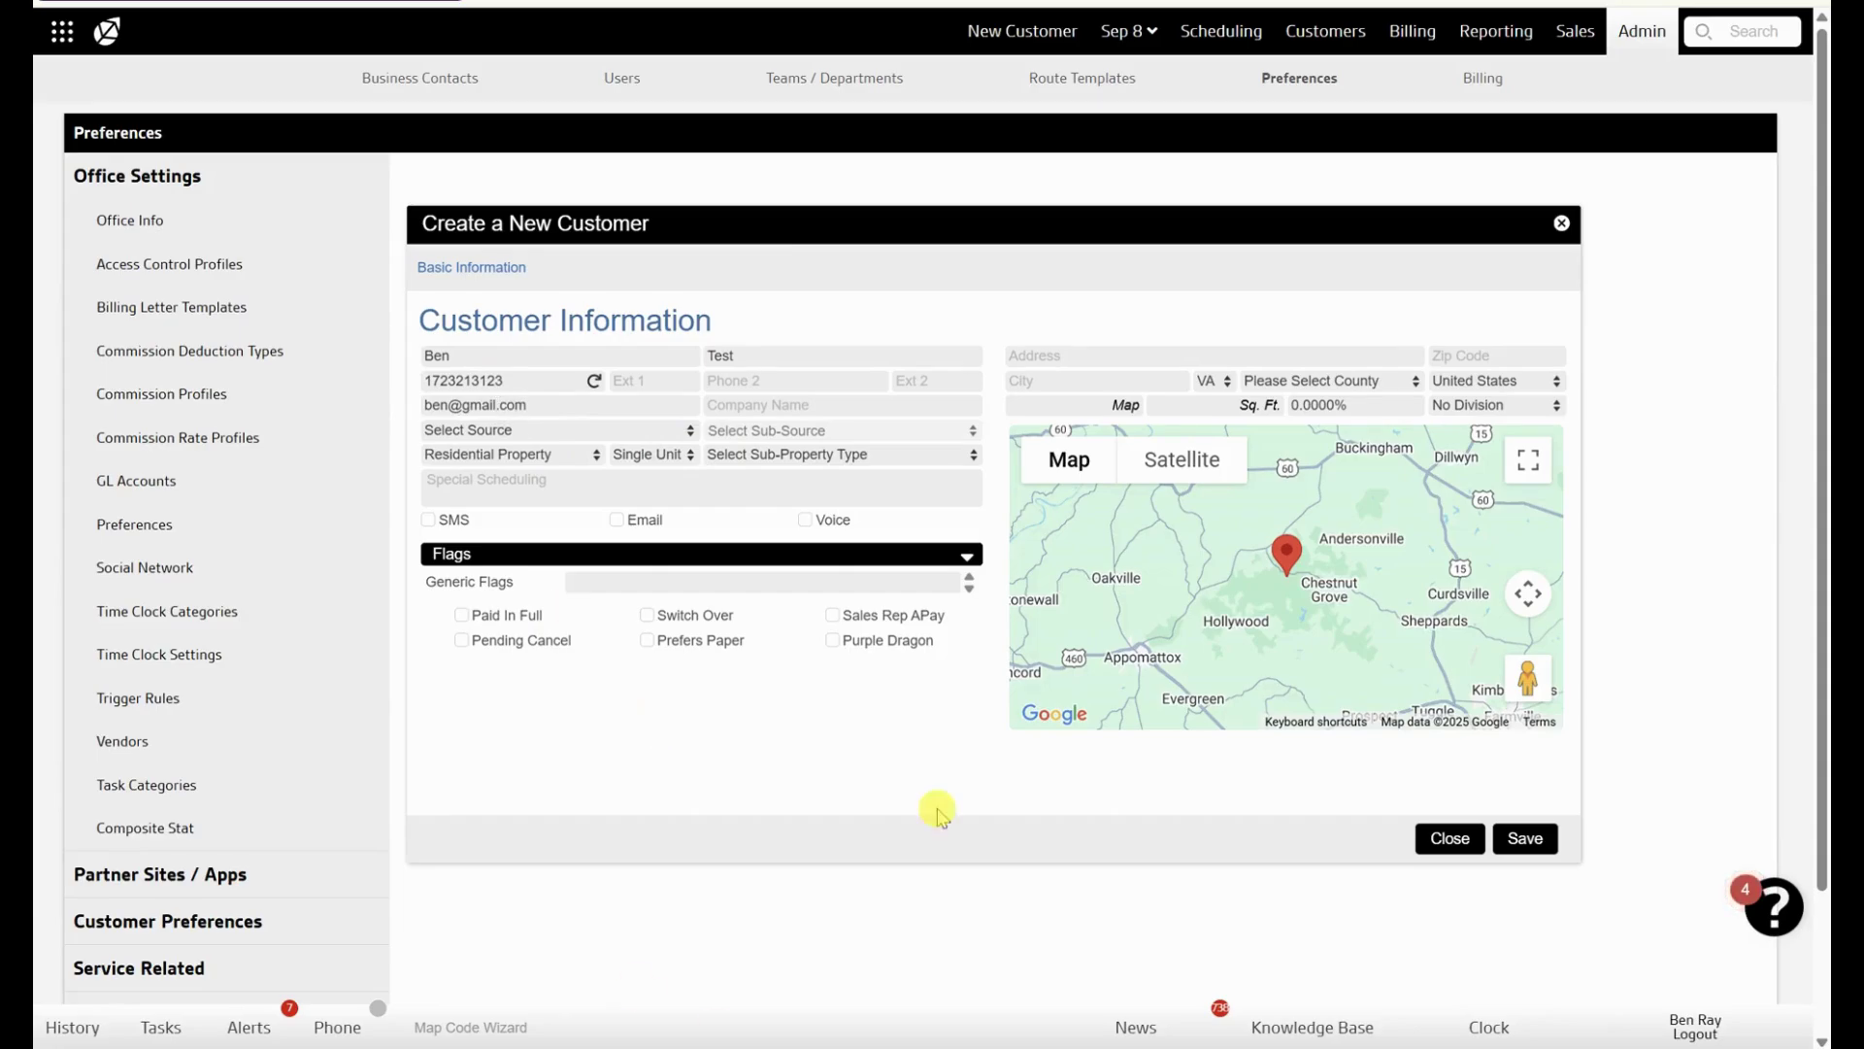
left_click(1527, 841)
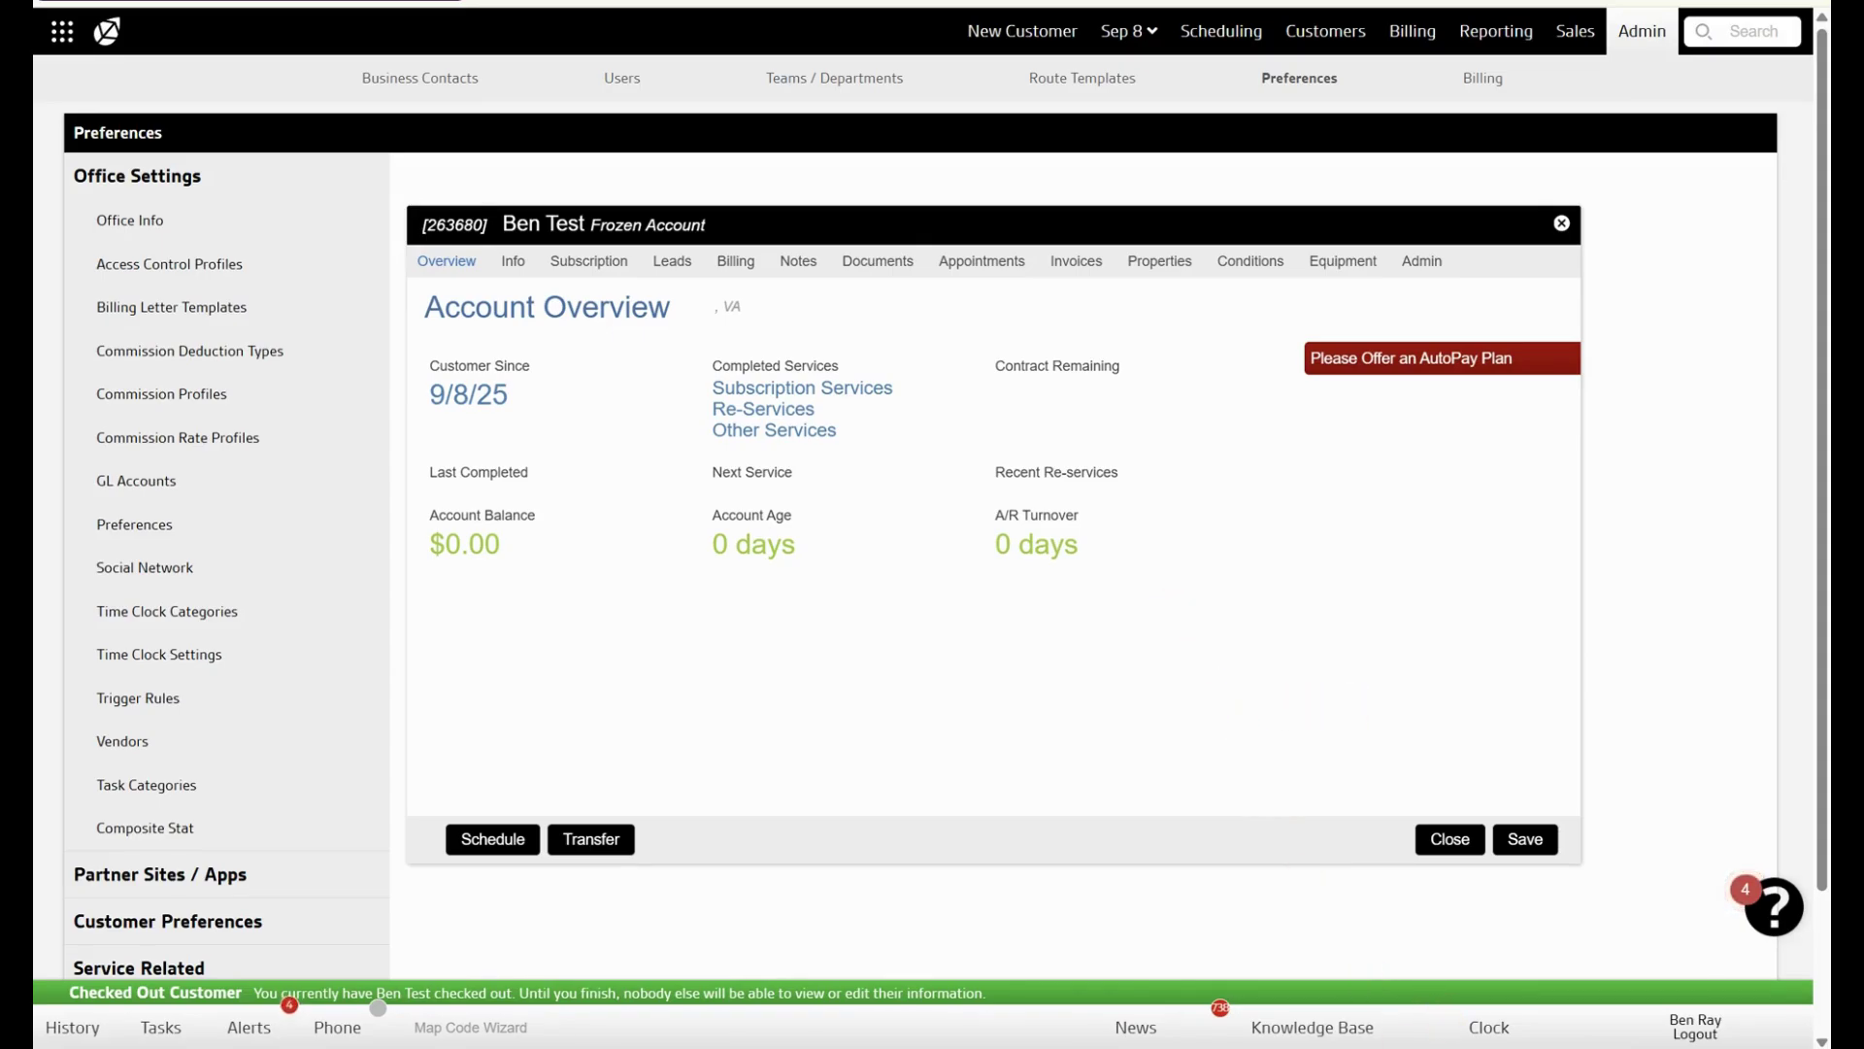
- Bring up the Customer Created Fieldroutes sheet to check the new customer's row
mouse_move(1263, 1048)
left_click(595, 919)
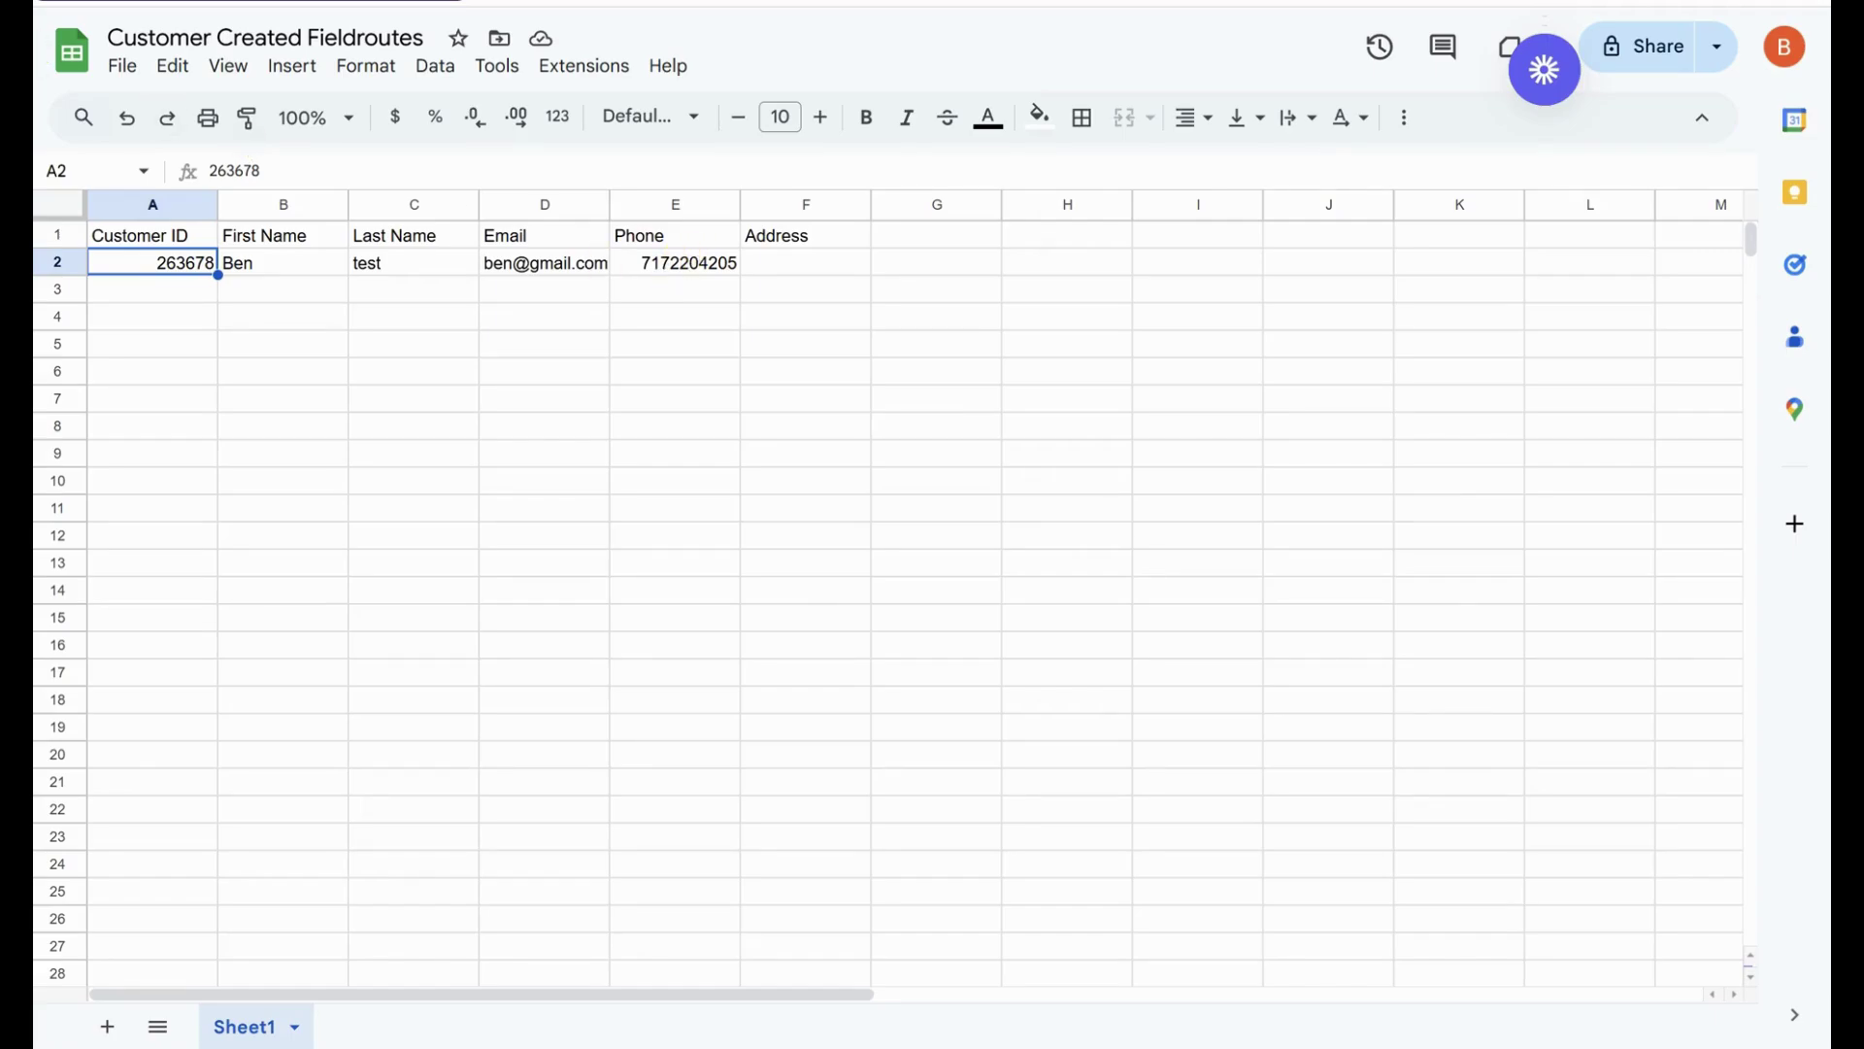
- Go to the Zapier window with the Fieldroutes New Customer Created zap
left_click(136, 2)
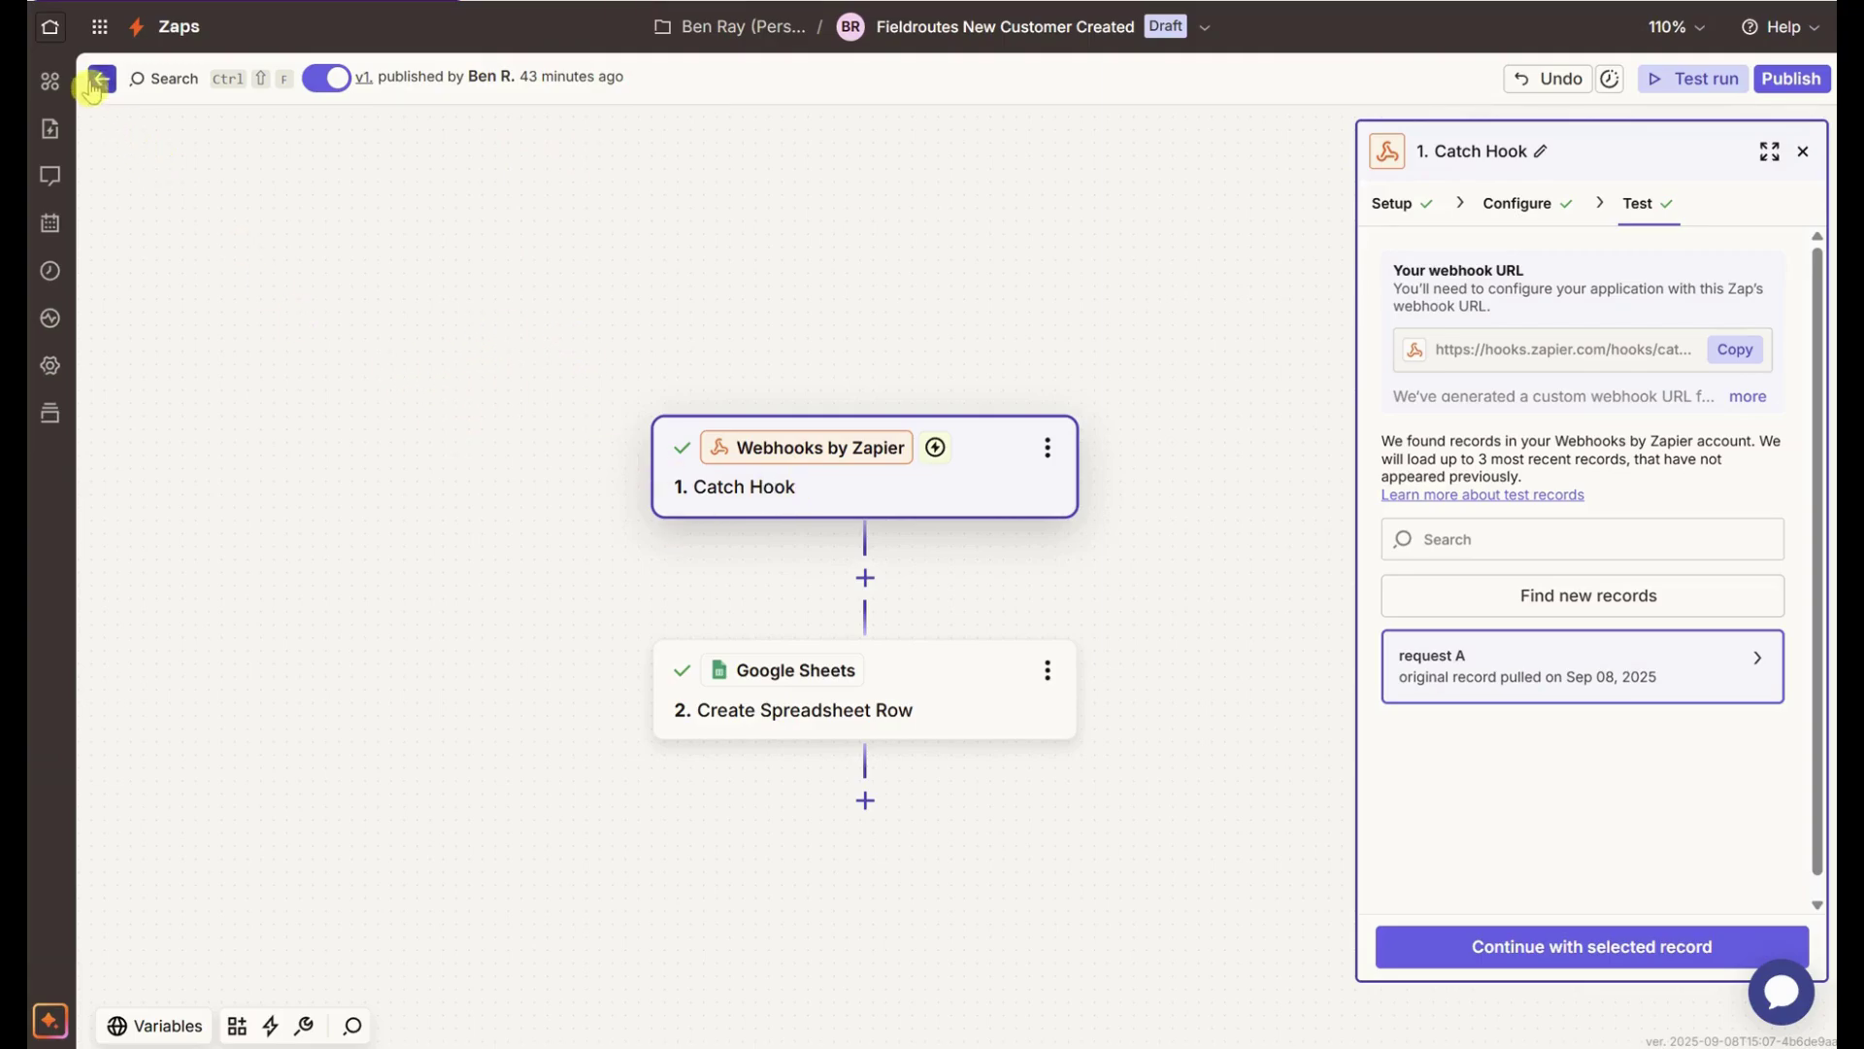
- Review the Catch Hook trigger's Setup details, trigger event list and Configure options
left_click(1391, 203)
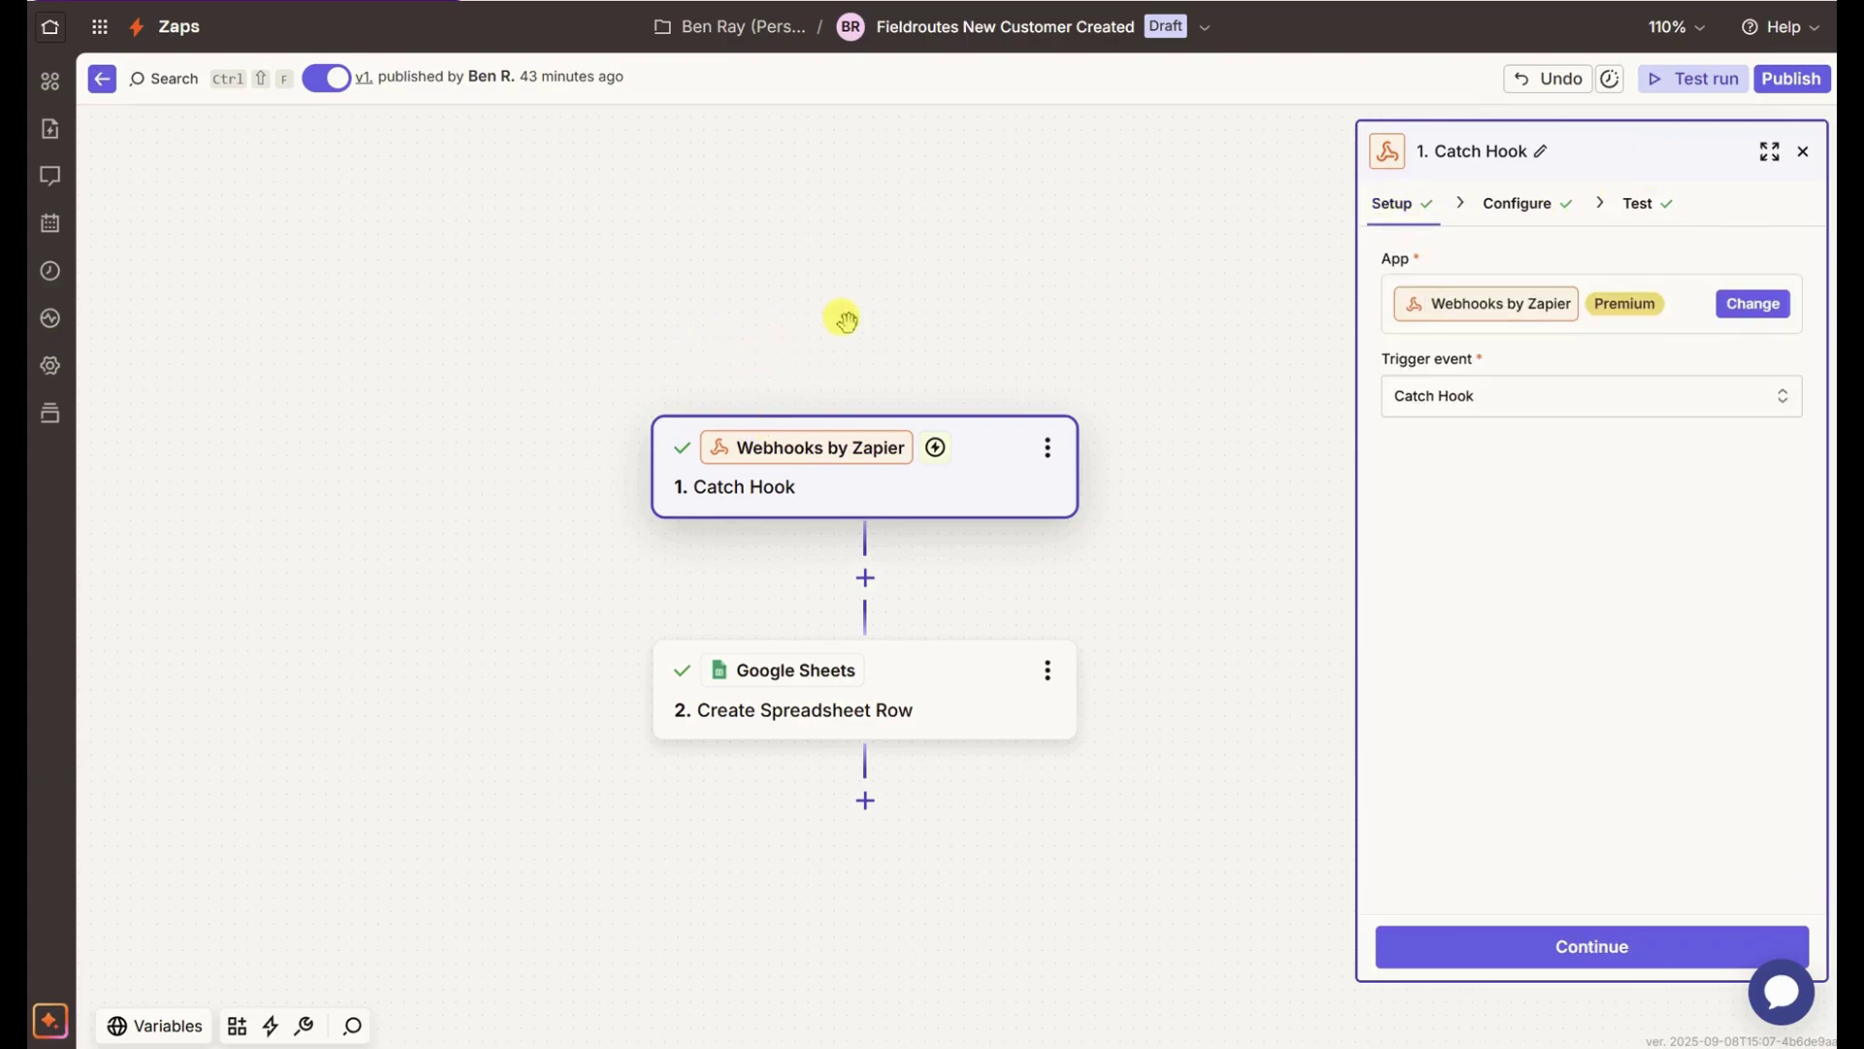
left_click_drag(845, 321, 820, 242)
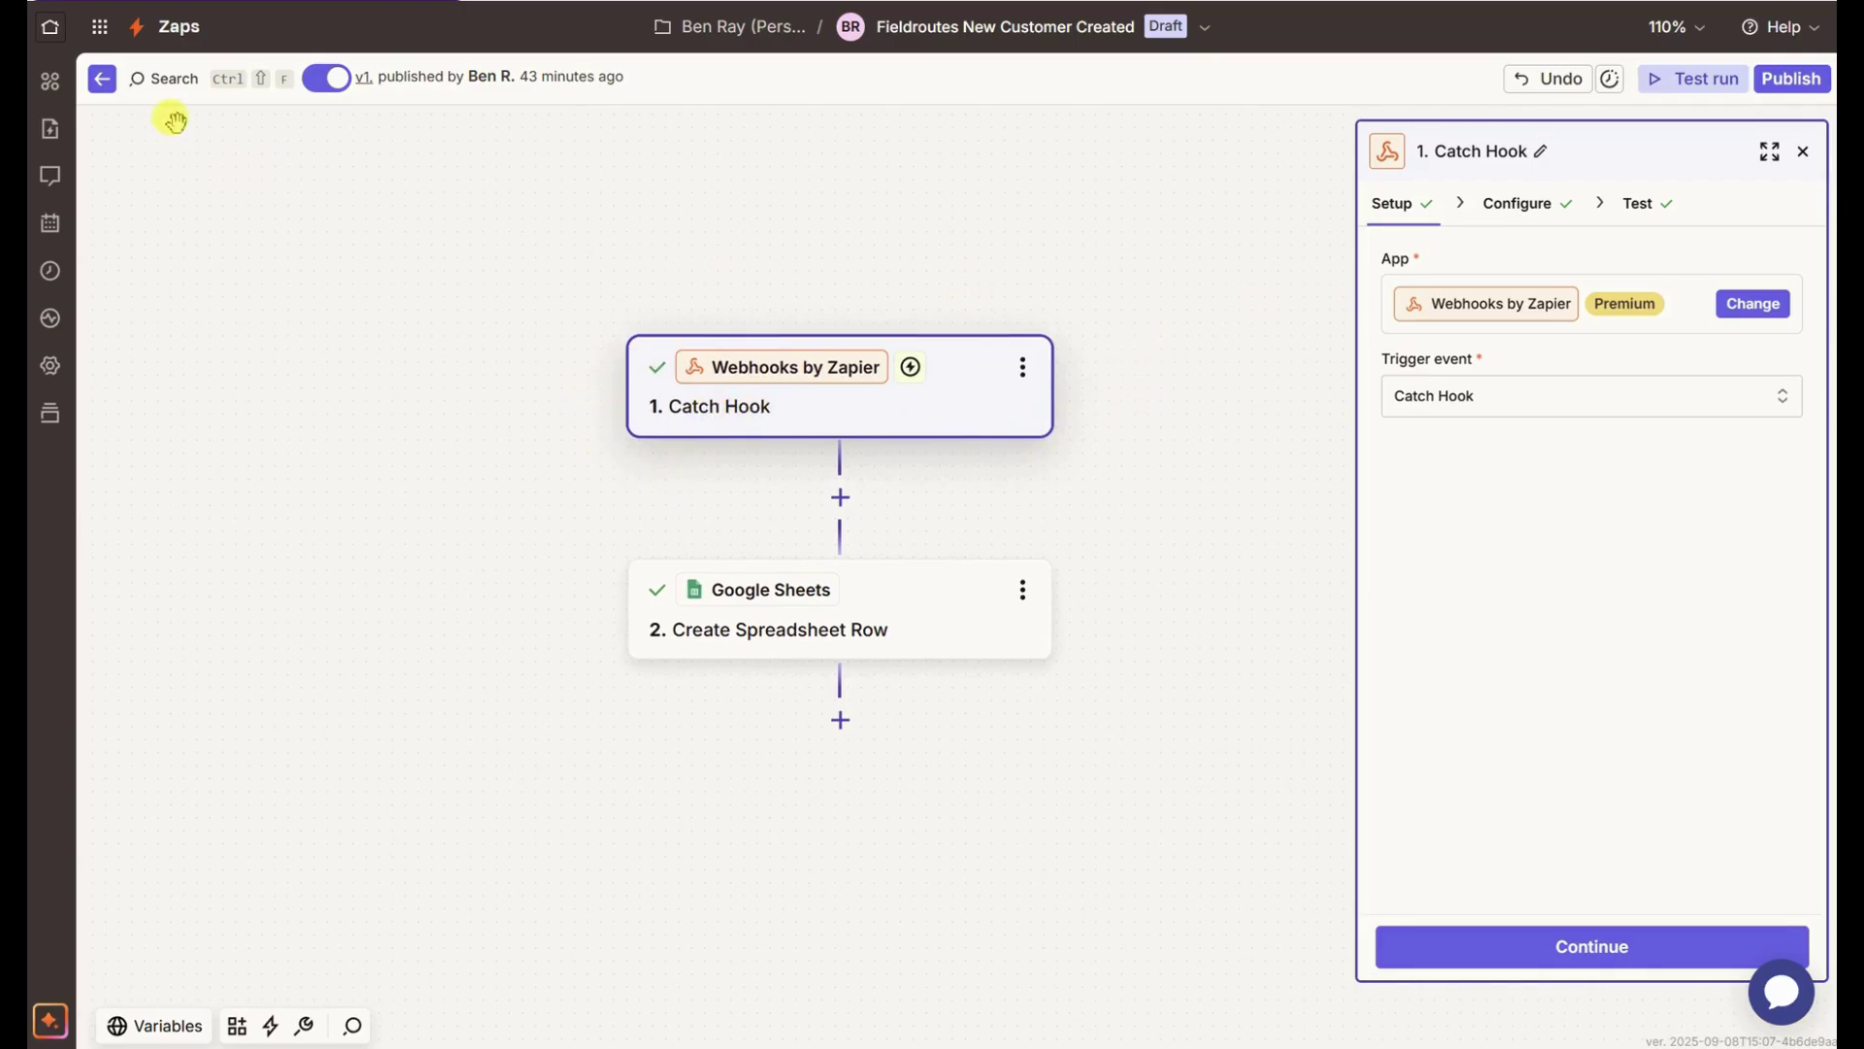
left_click(780, 411)
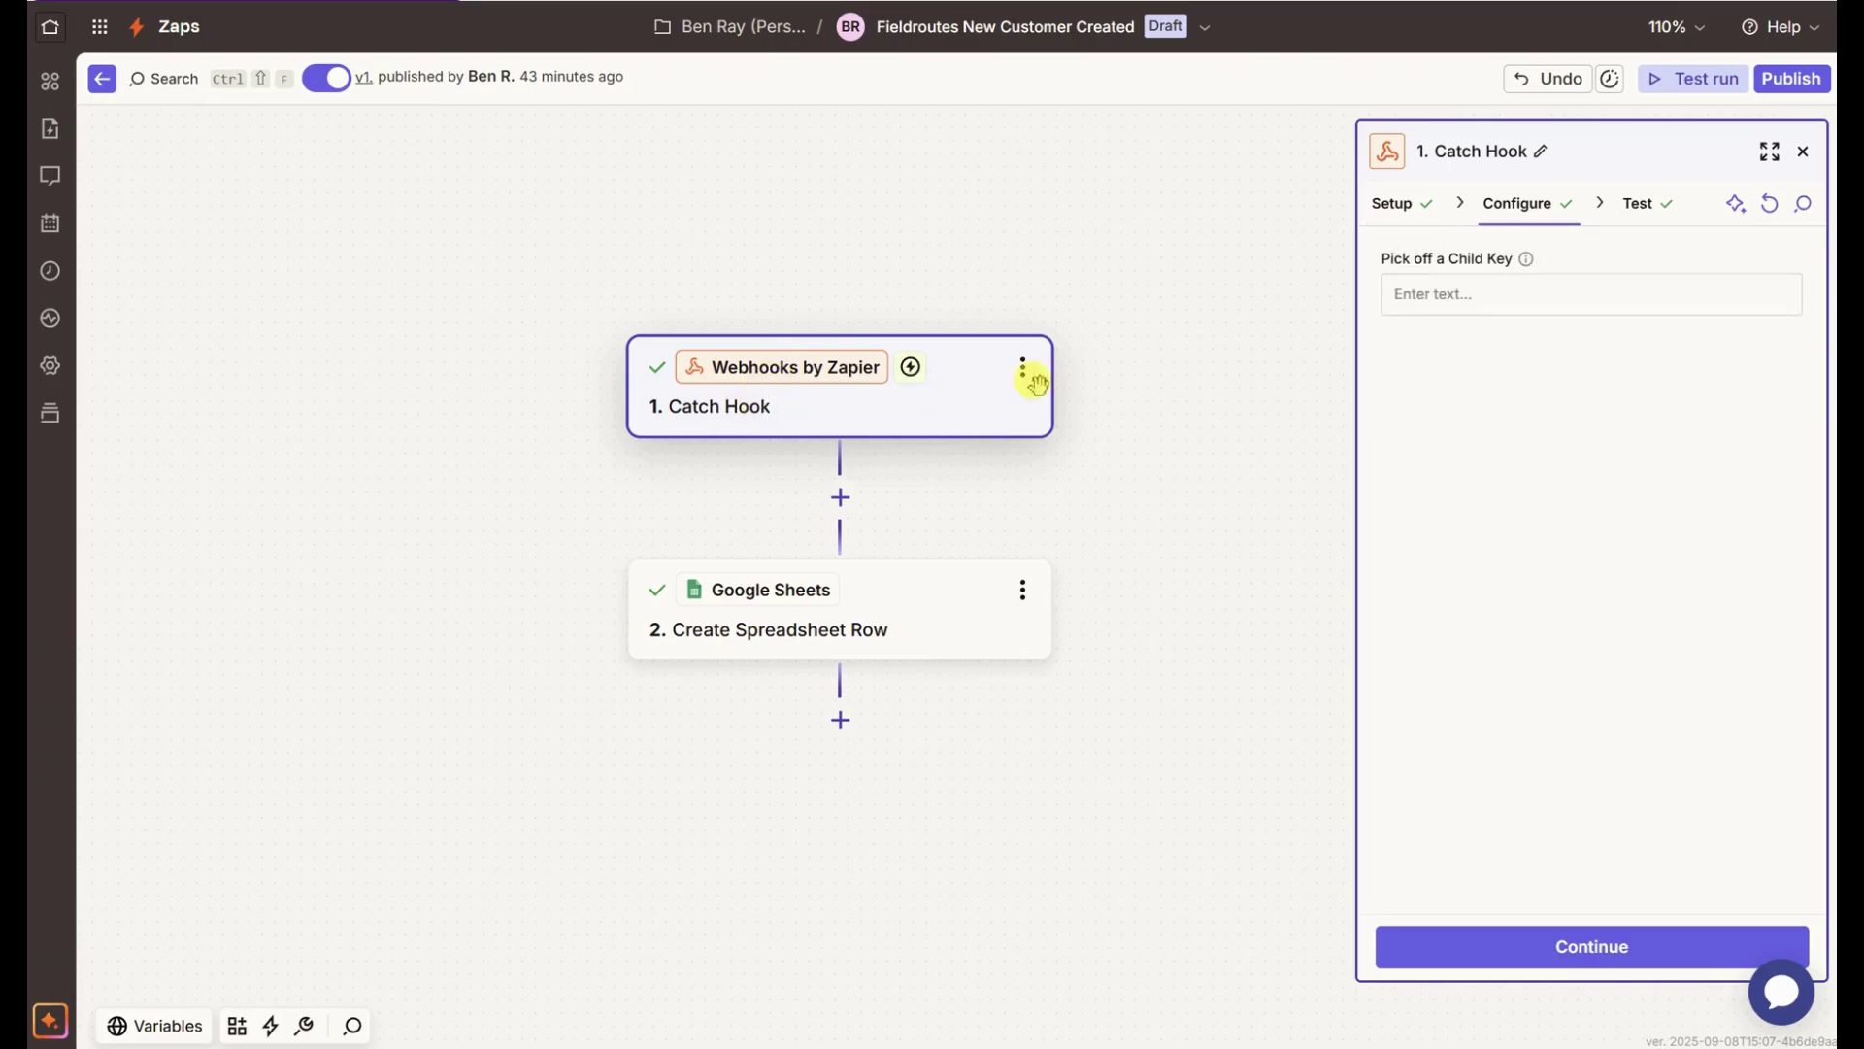
left_click(1399, 204)
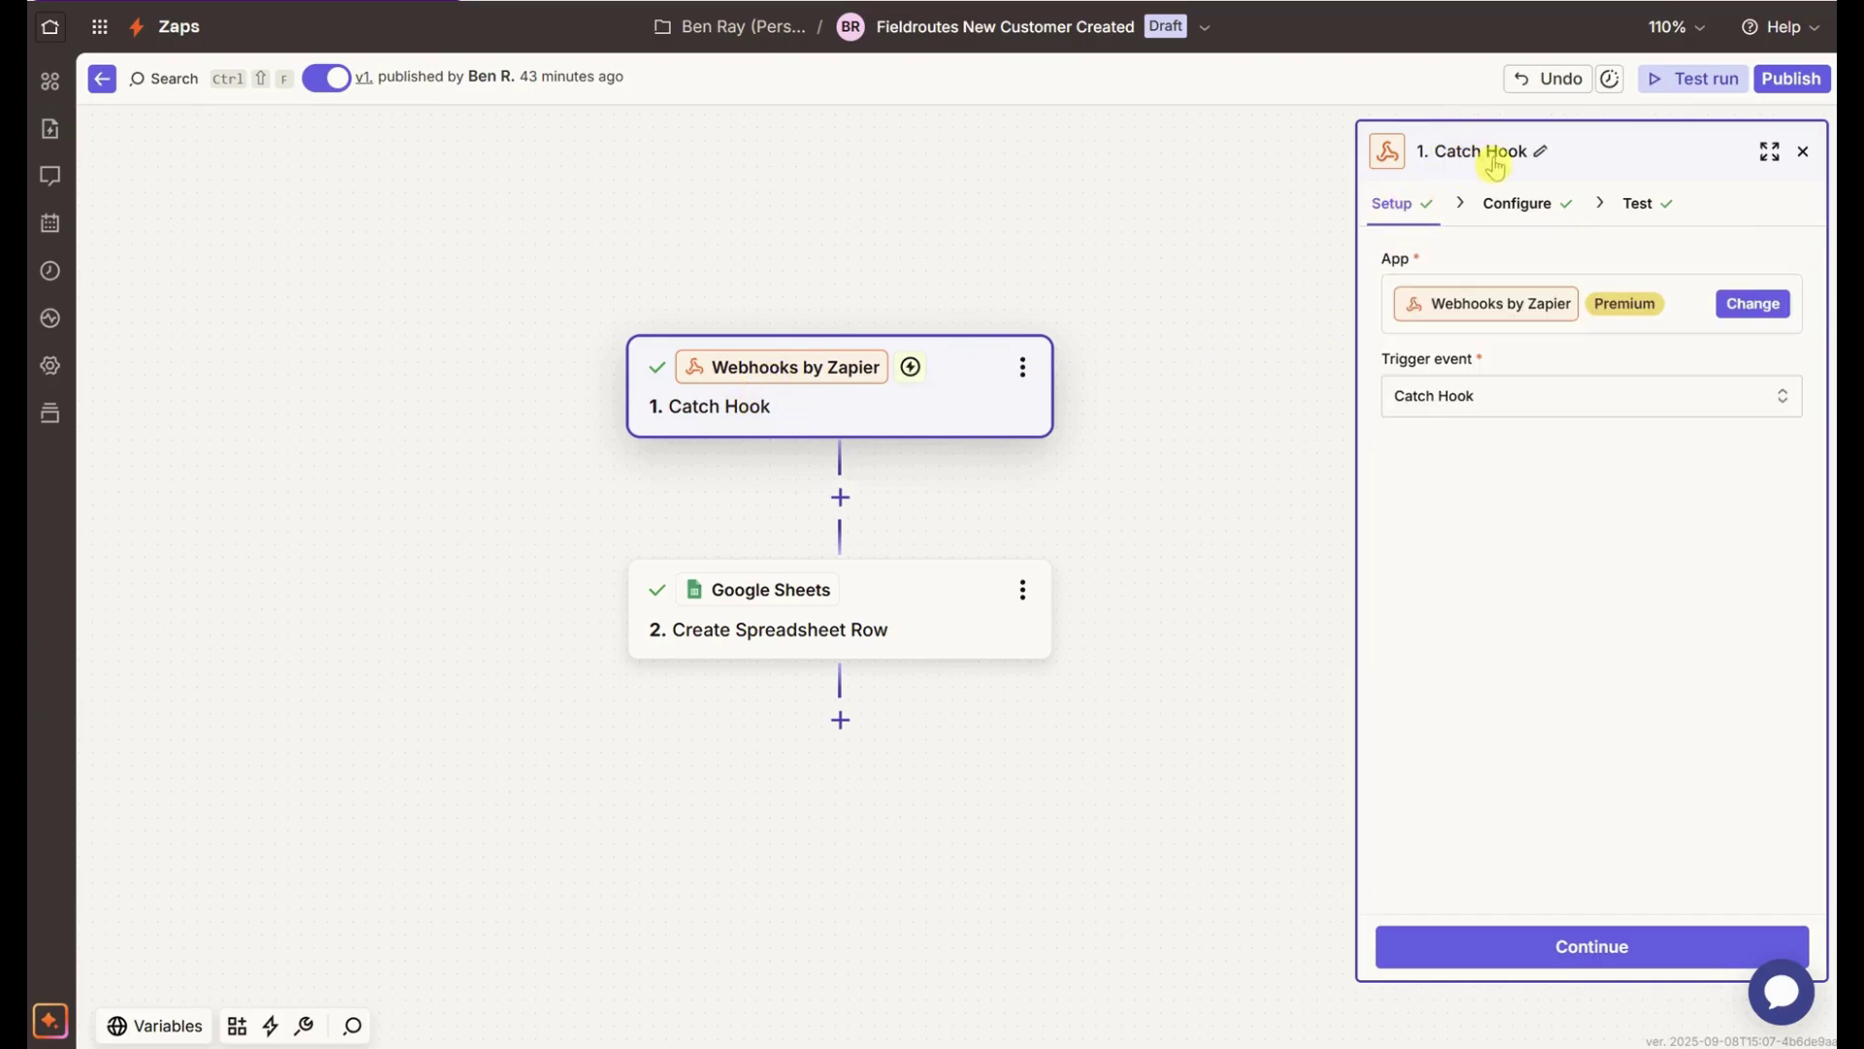
left_click(1475, 411)
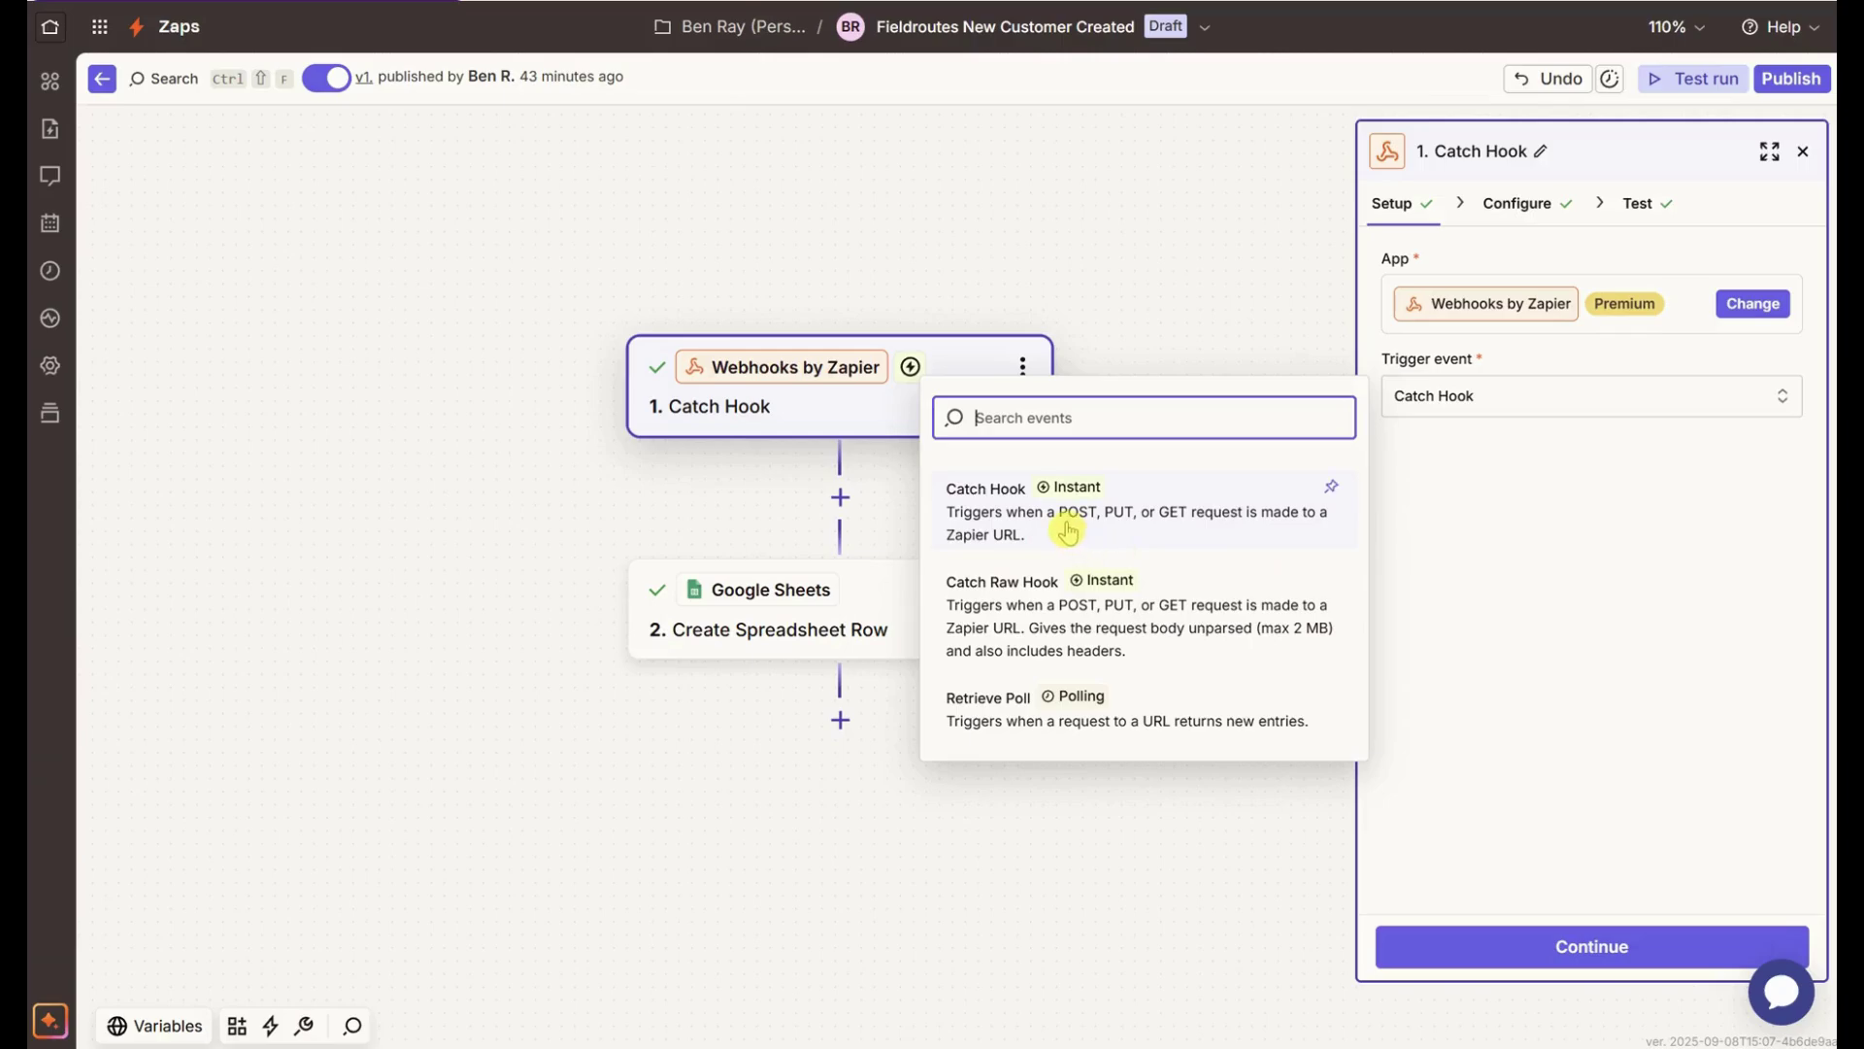
left_click(1159, 306)
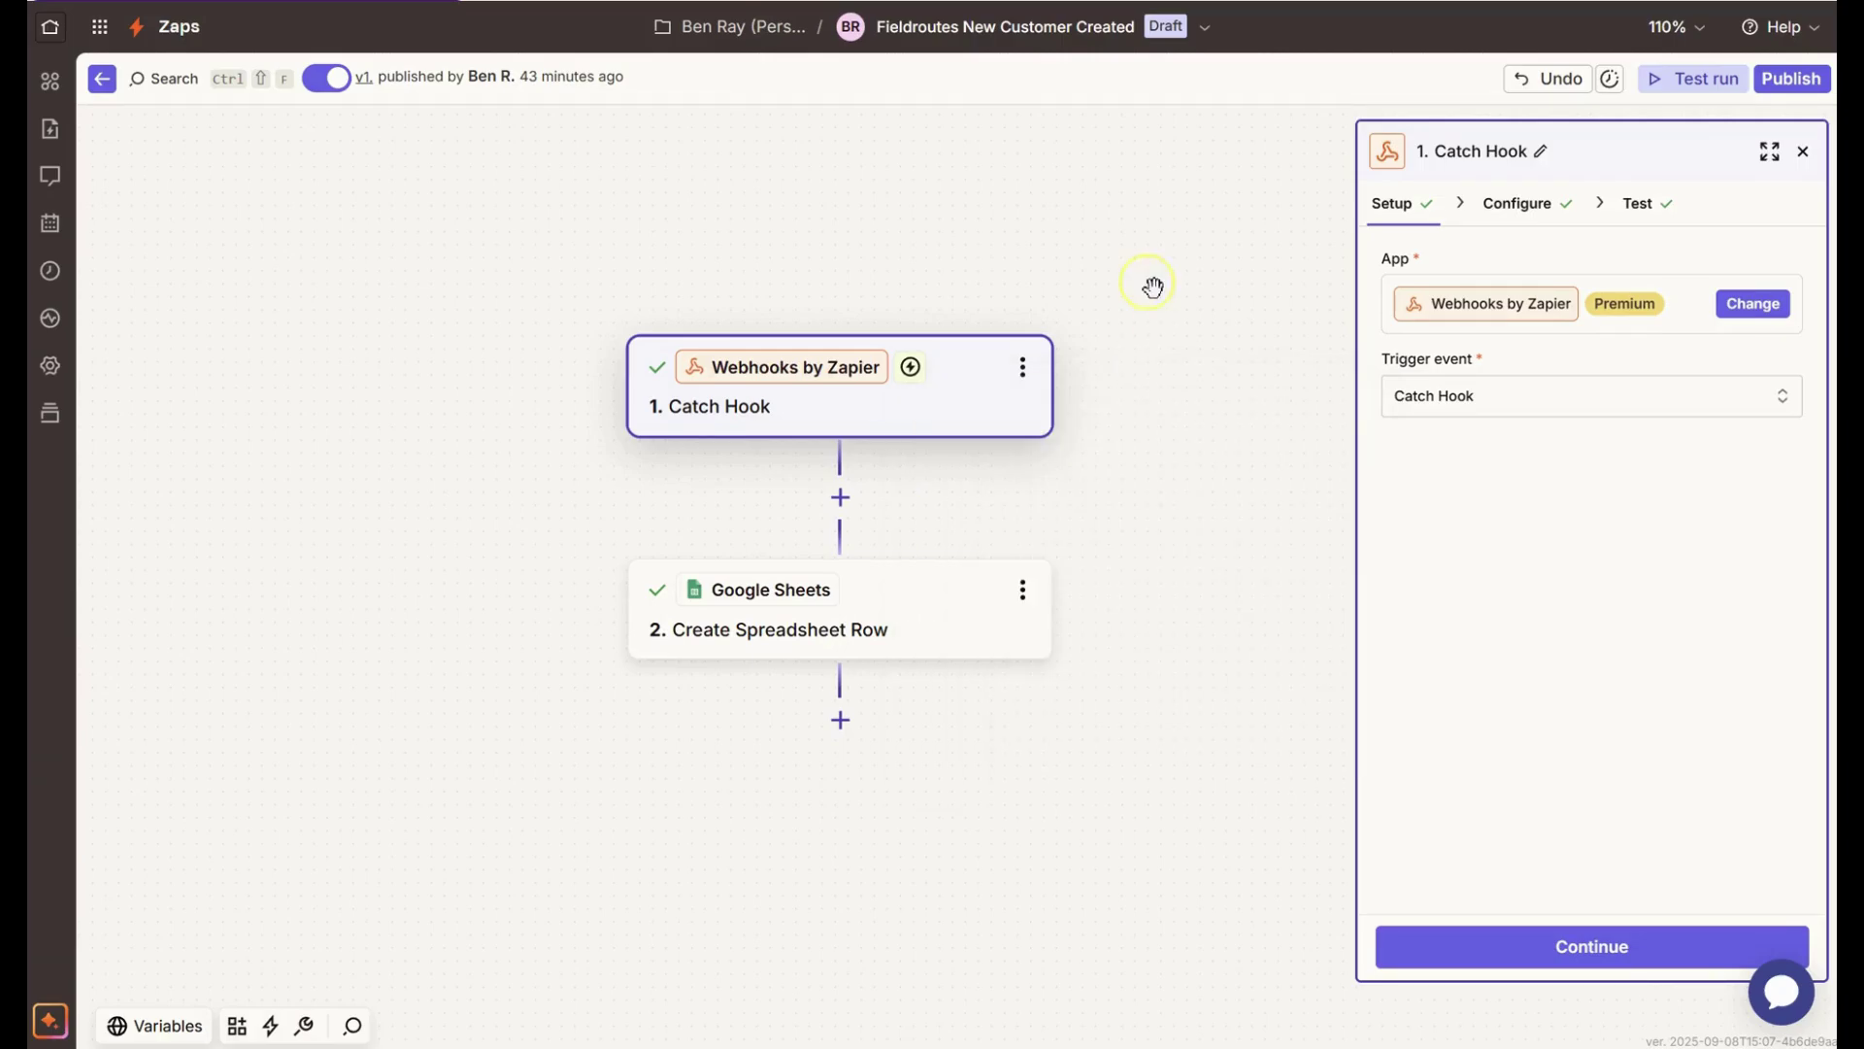
left_click(1513, 207)
- Copy the Catch Hook webhook URL from the Test tab
left_click(1637, 204)
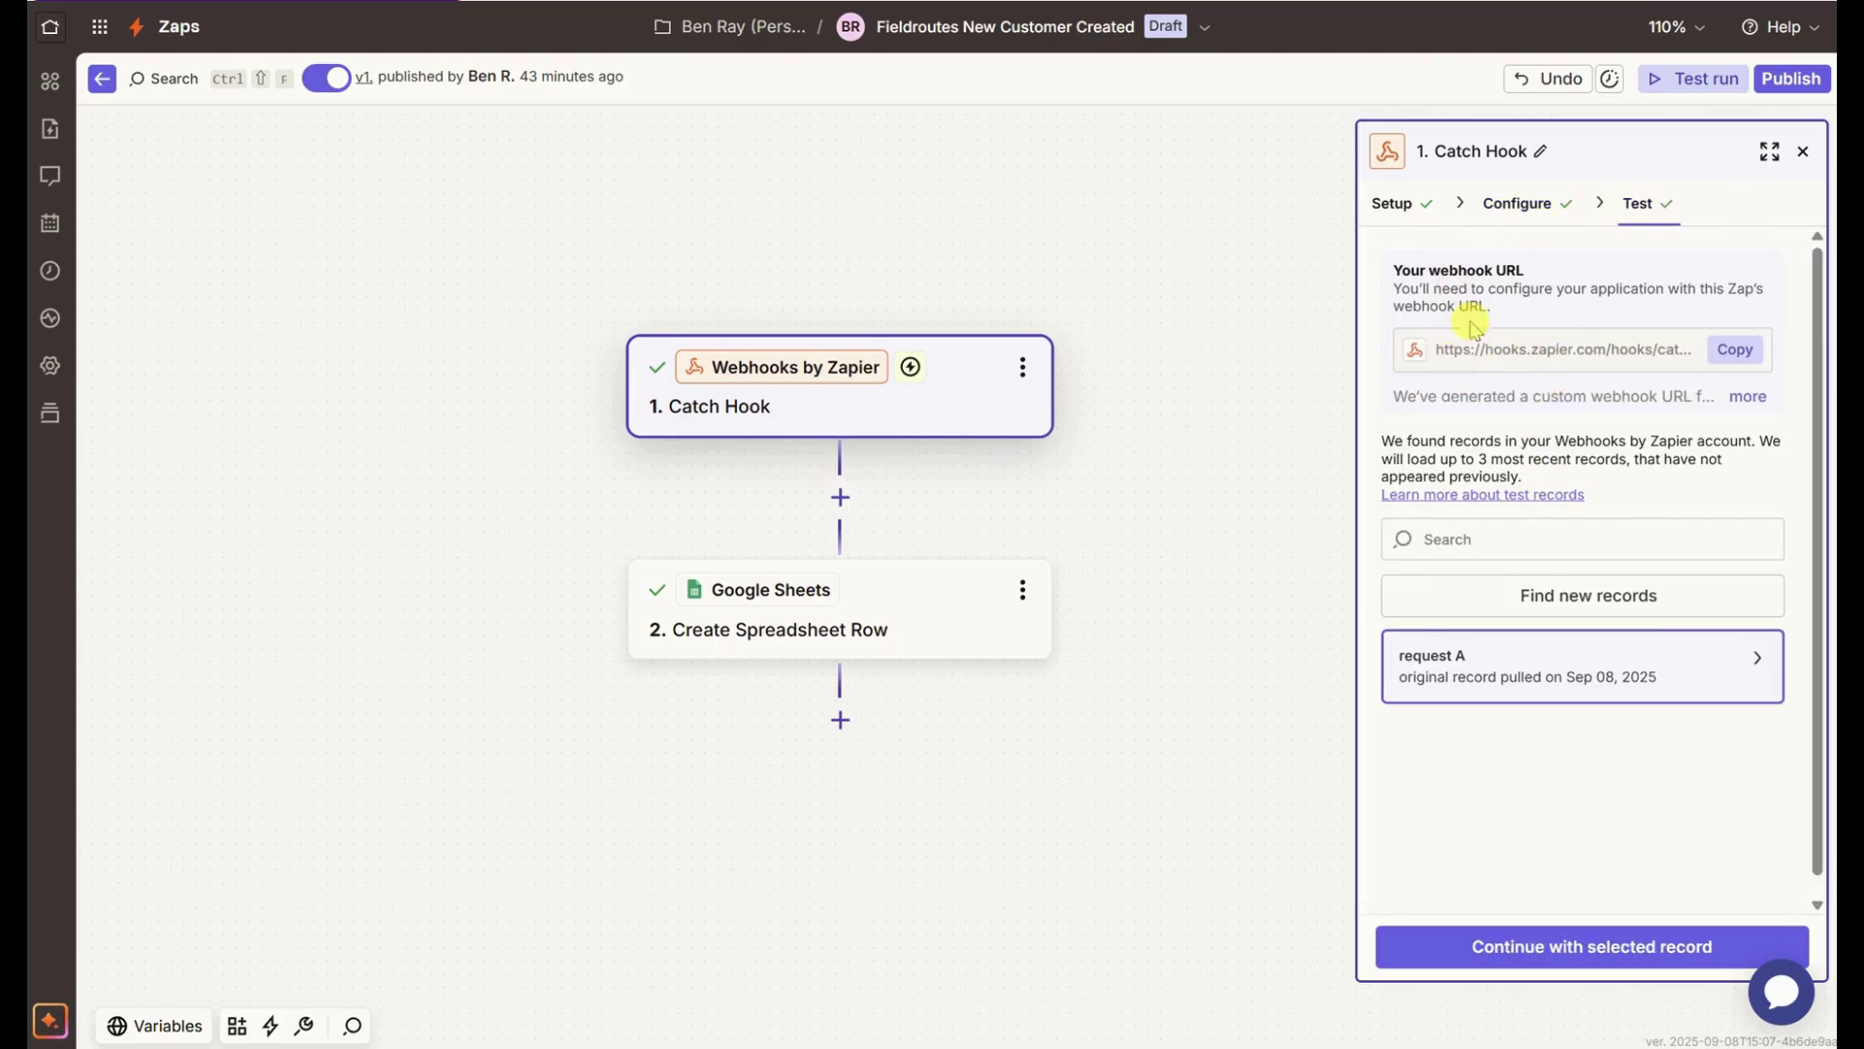
left_click(1732, 352)
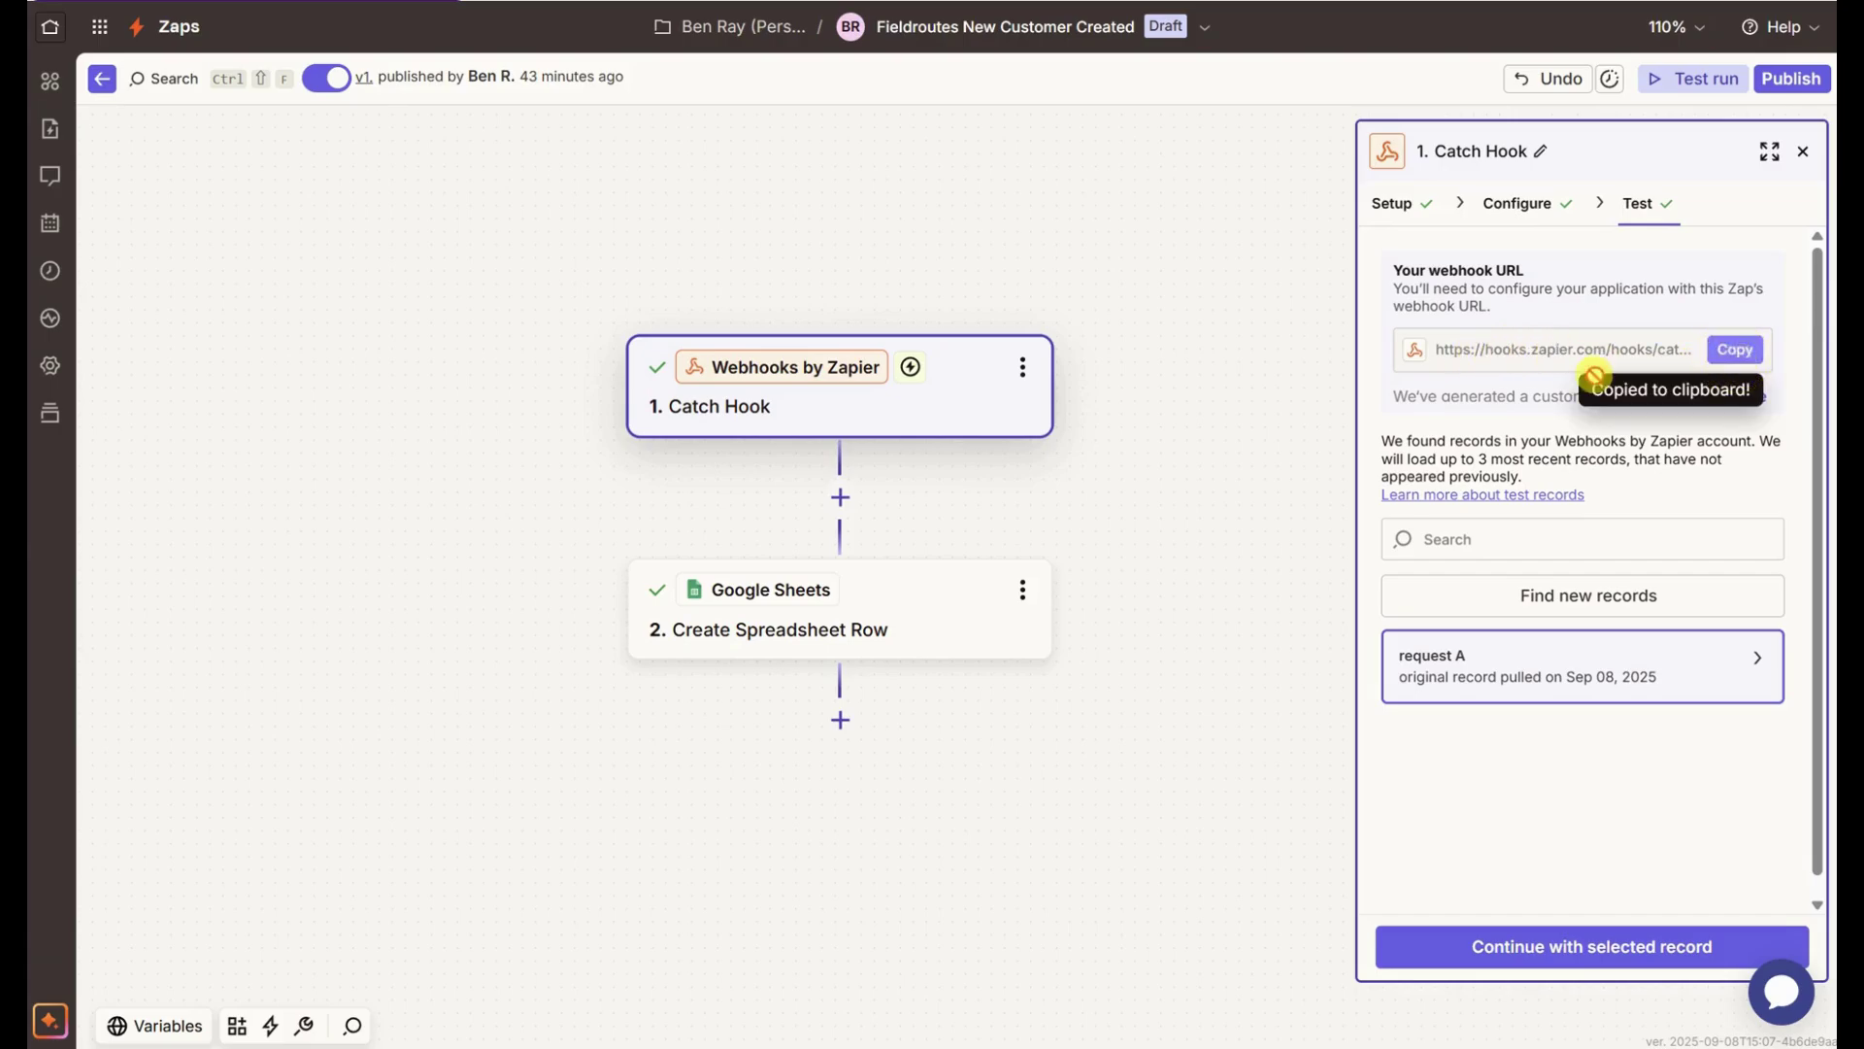
left_click(1250, 420)
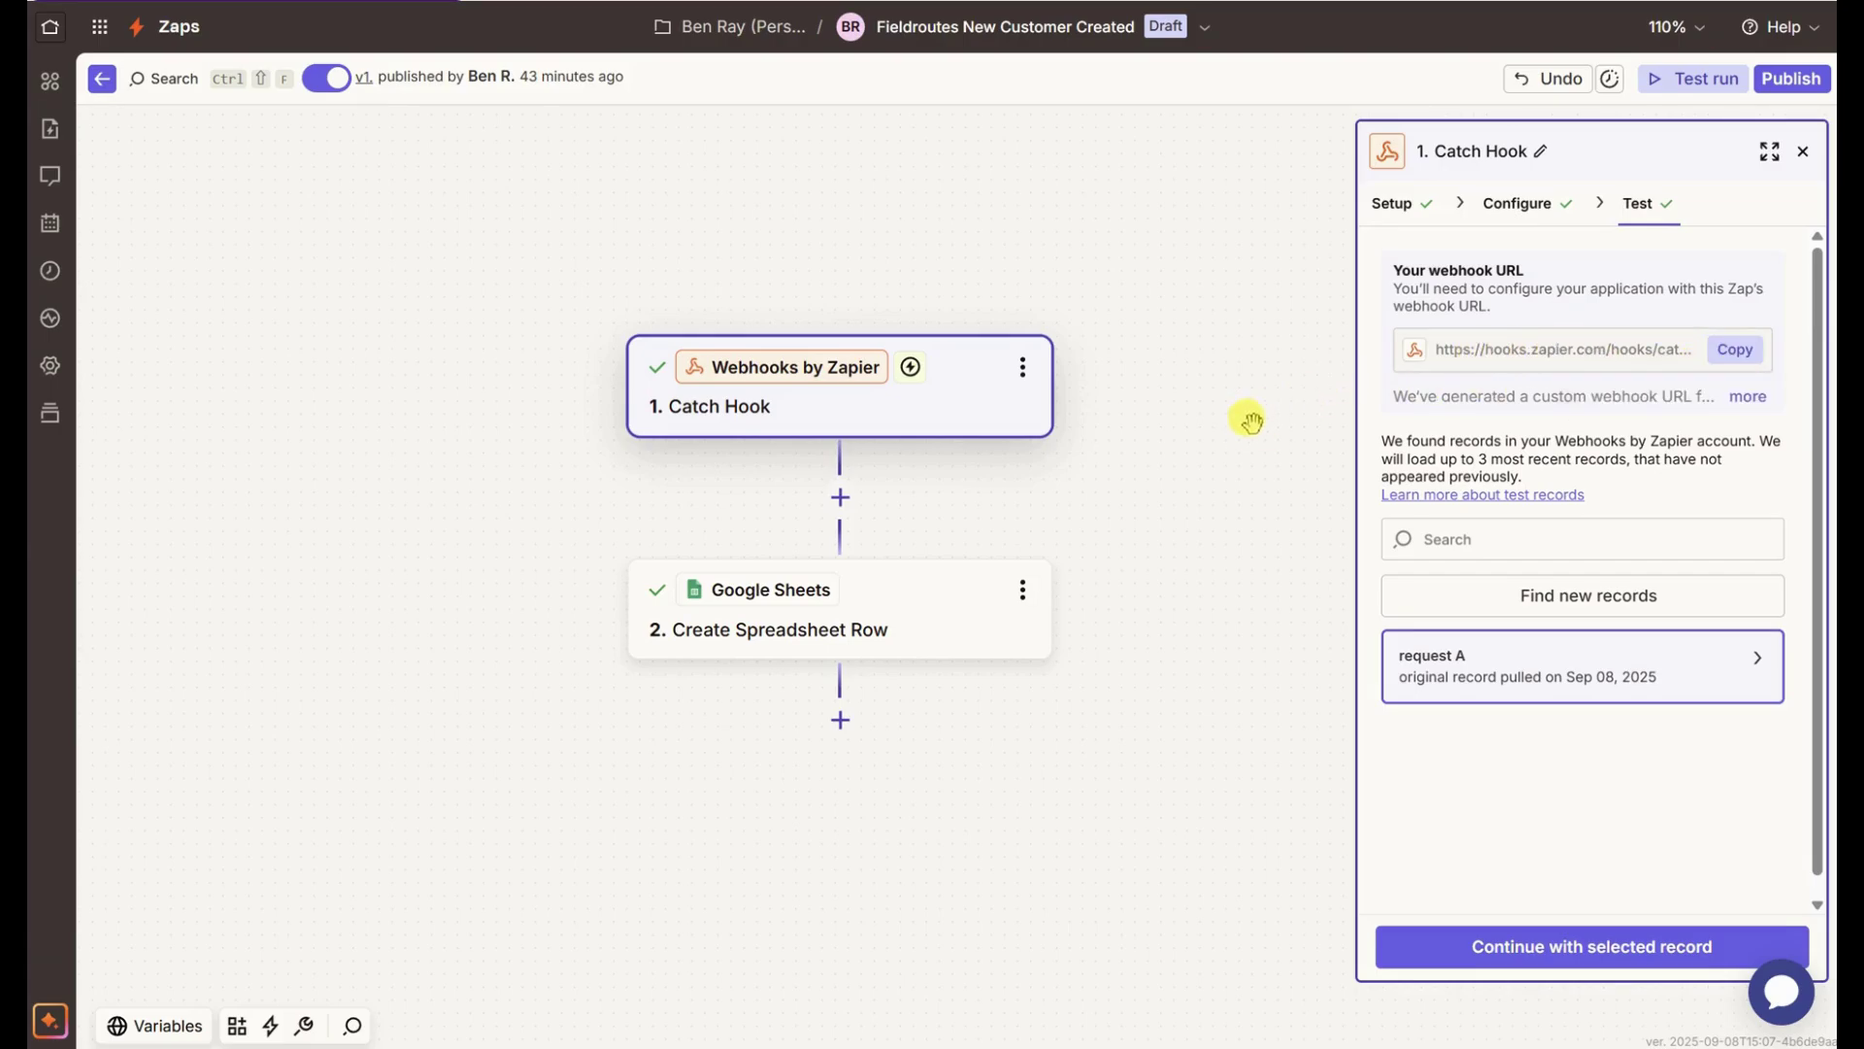
key("alt+Tab")
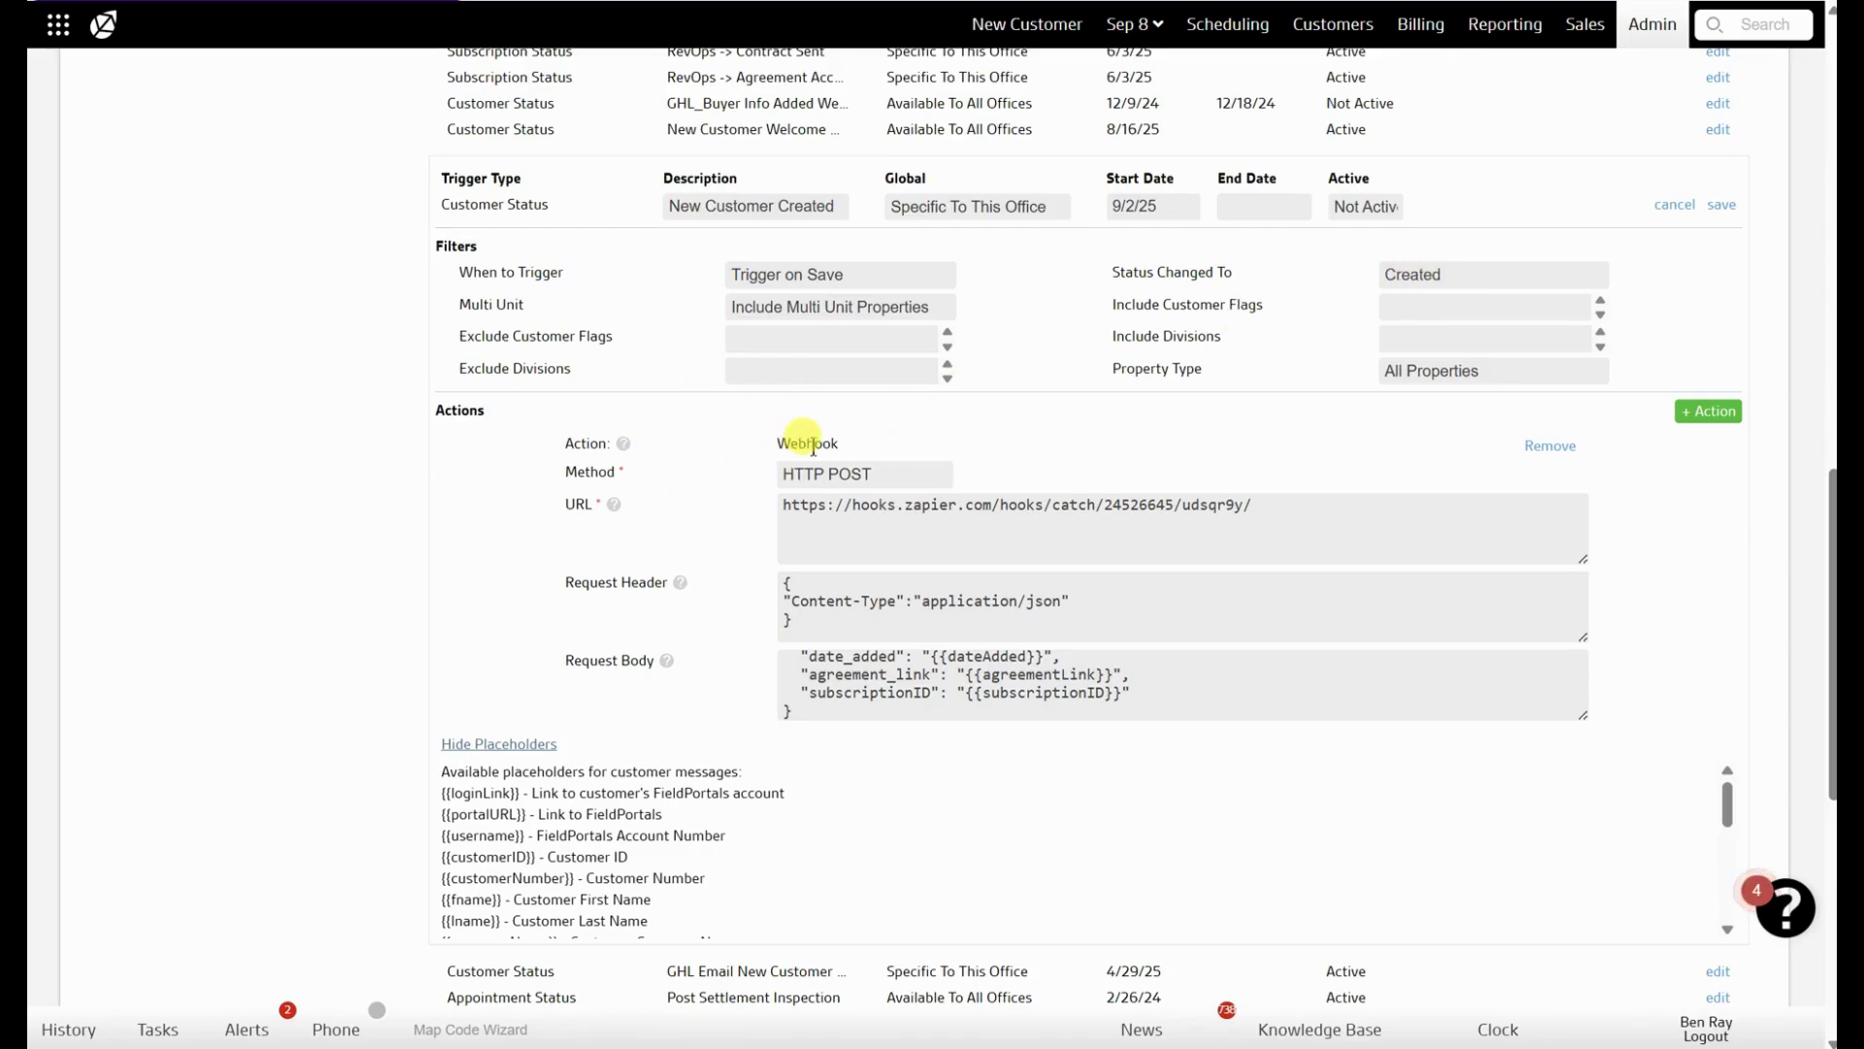
- Replace the Webhook action's URL with the copied Zapier catch hook URL
left_click_drag(1278, 504, 803, 508)
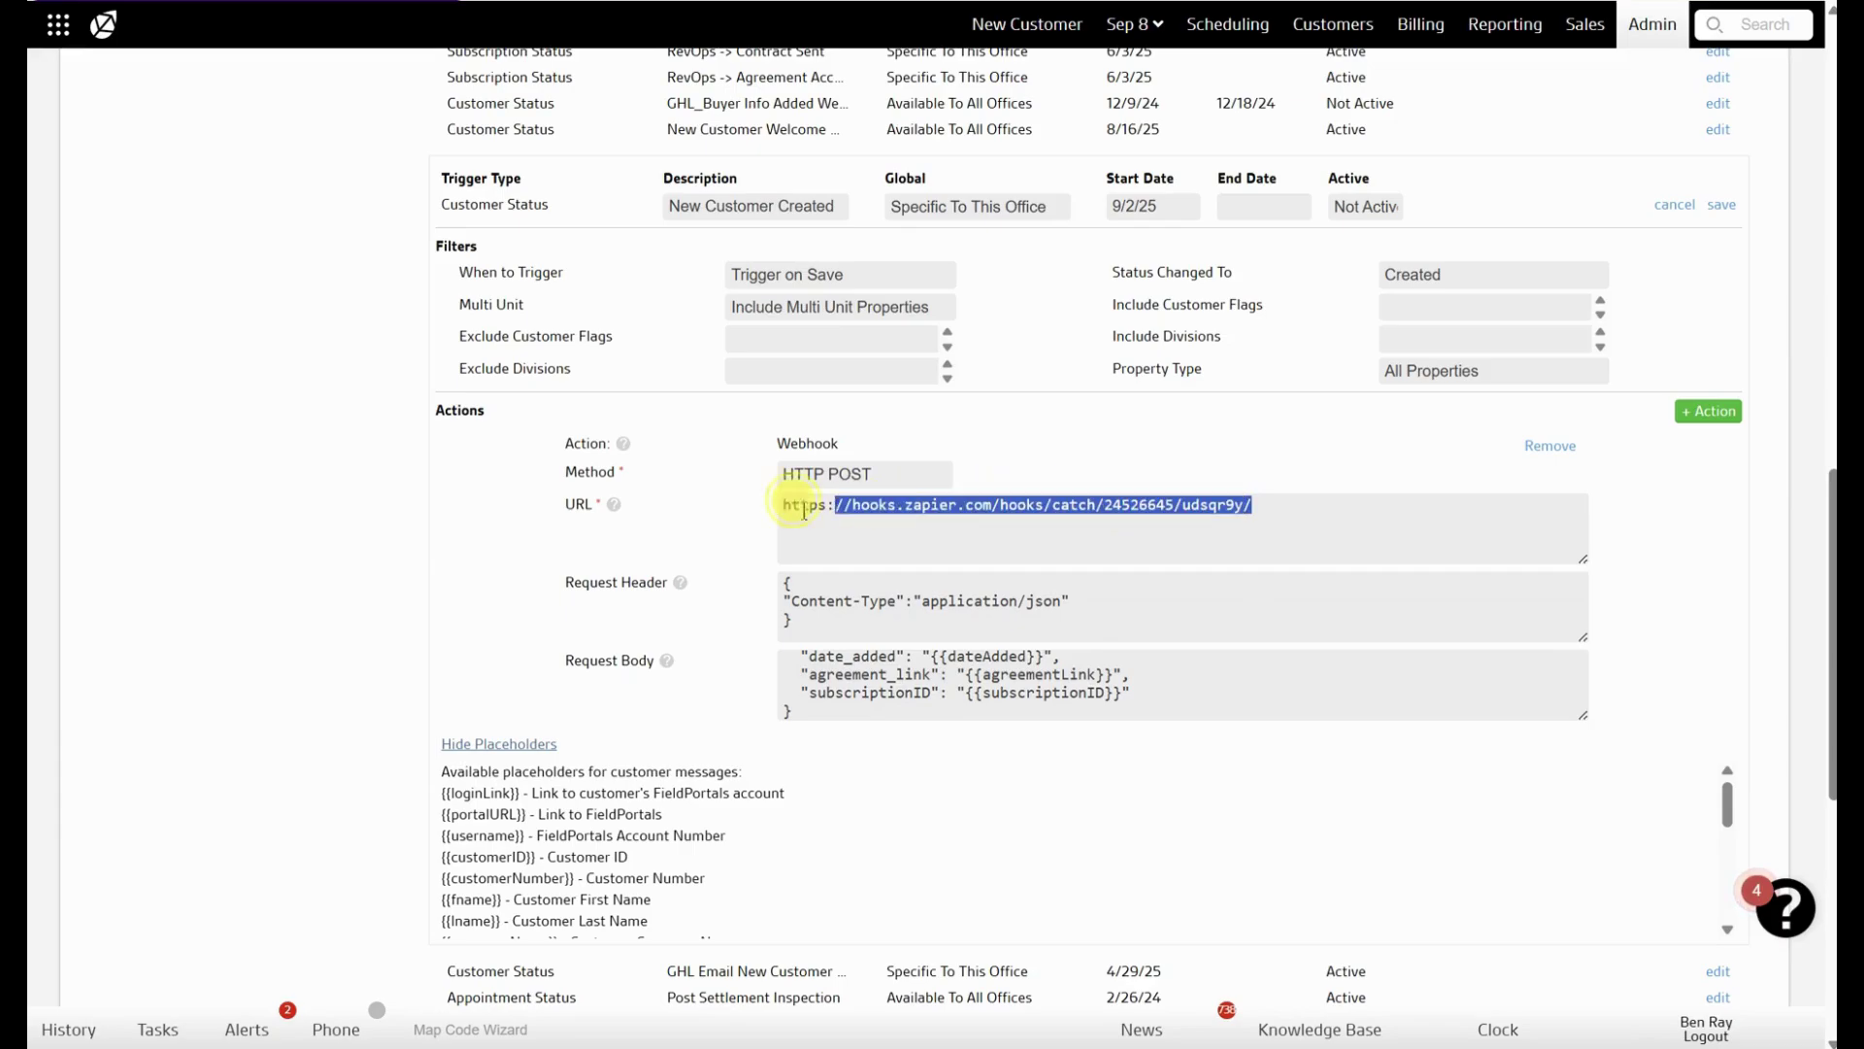
key("BackSpace")
key("ctrl+v")
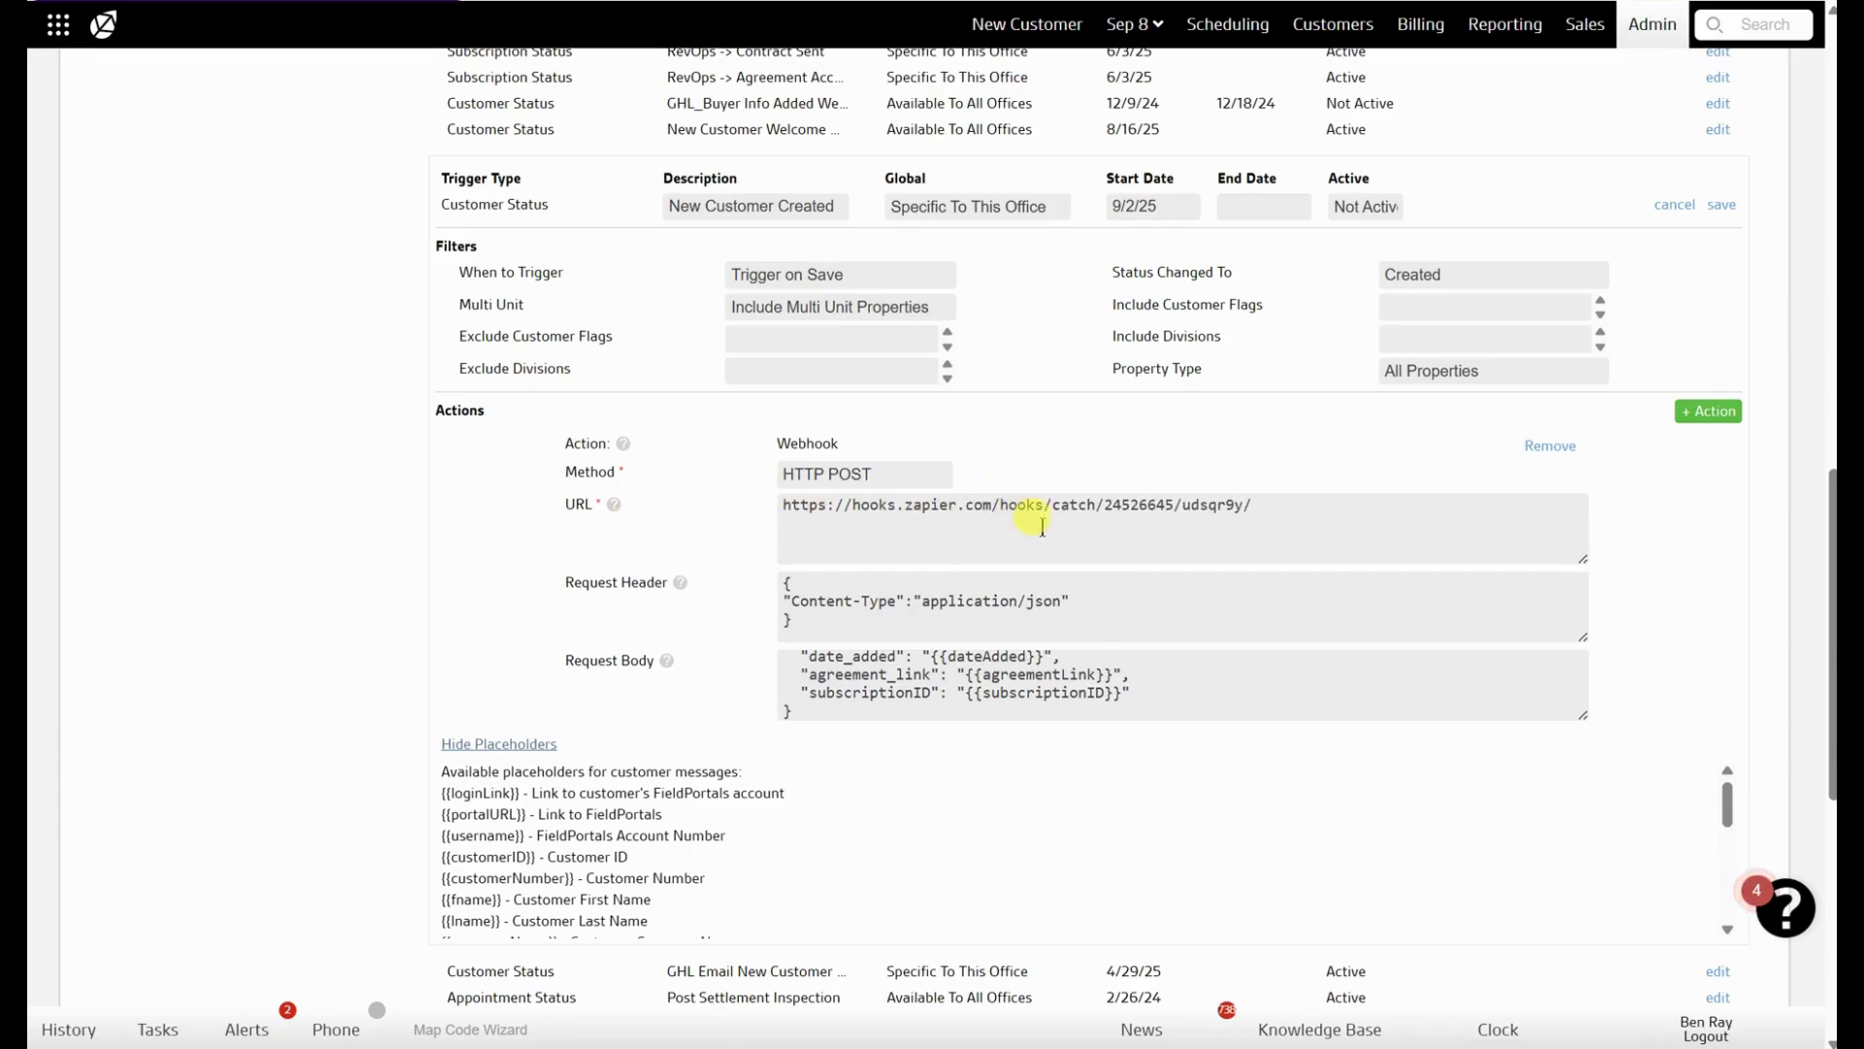
- Inspect the Content-Type header and enlarge the Request Body box to show all its JSON
left_click_drag(793, 624, 762, 575)
left_click(806, 623)
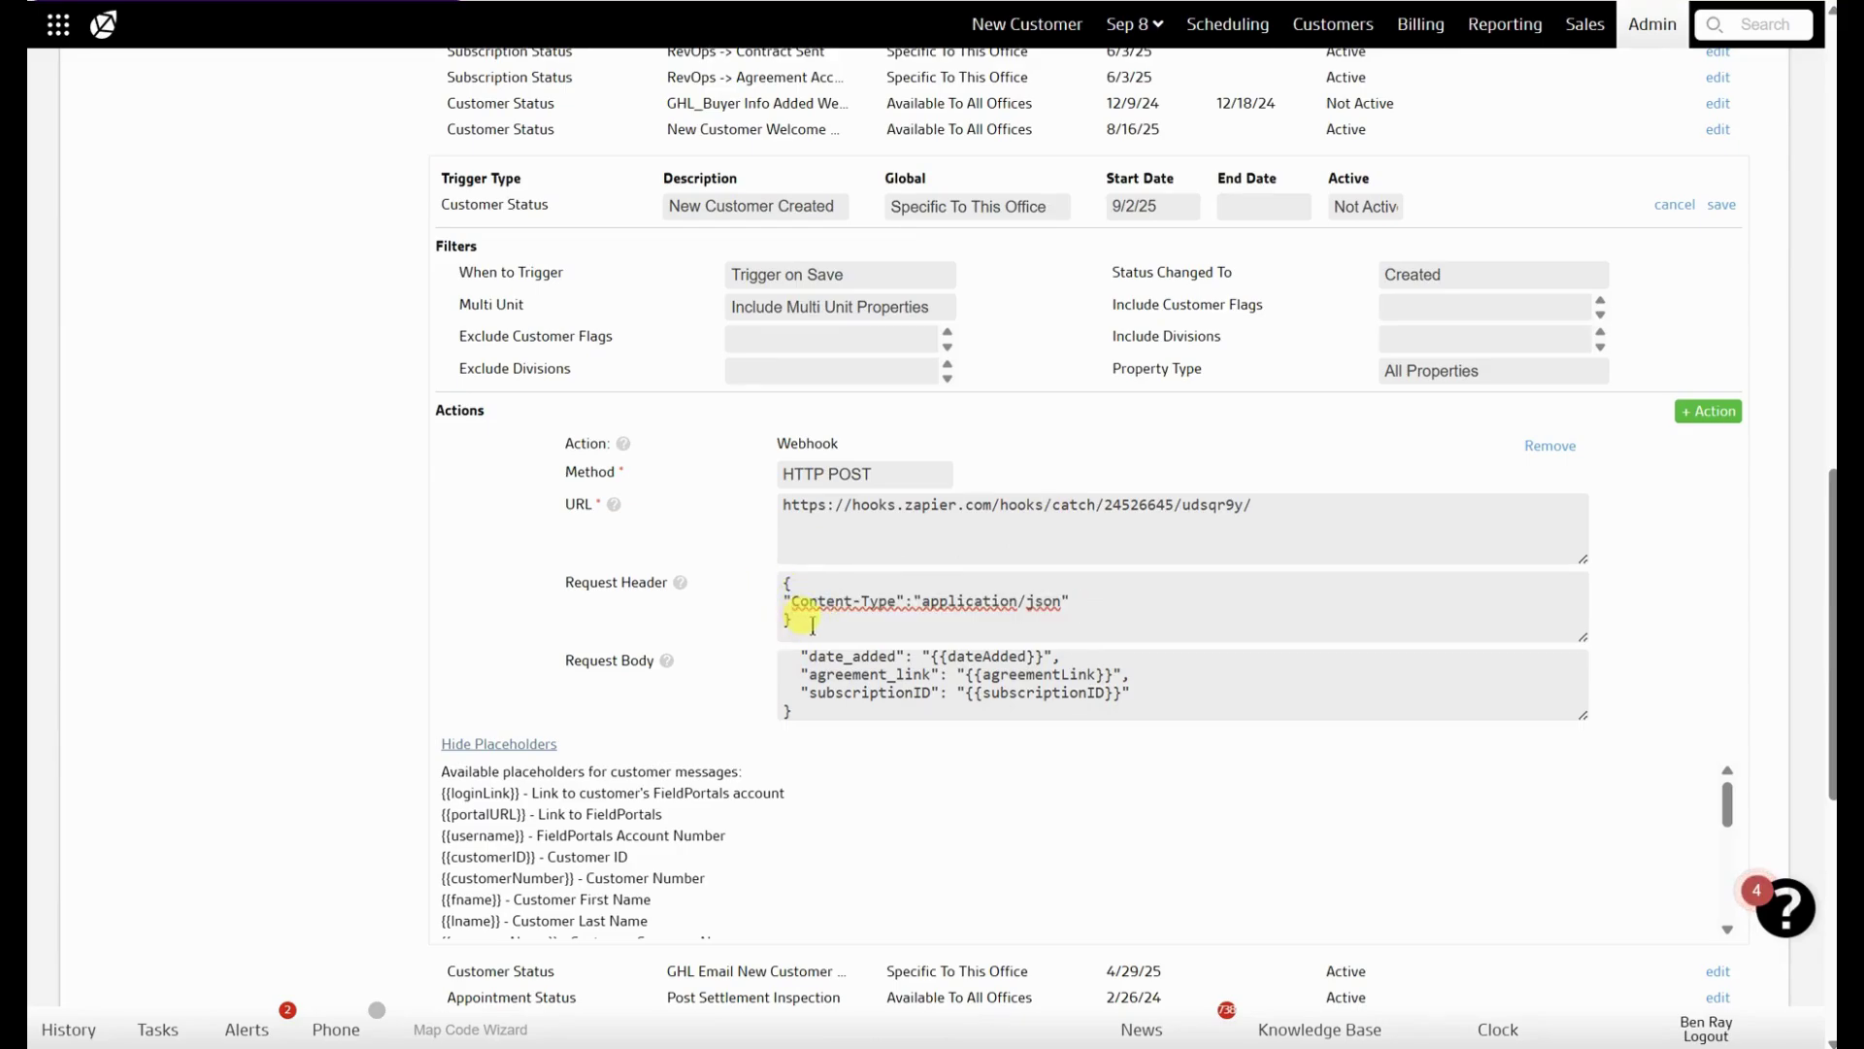
double_click(815, 601)
triple_click(935, 597)
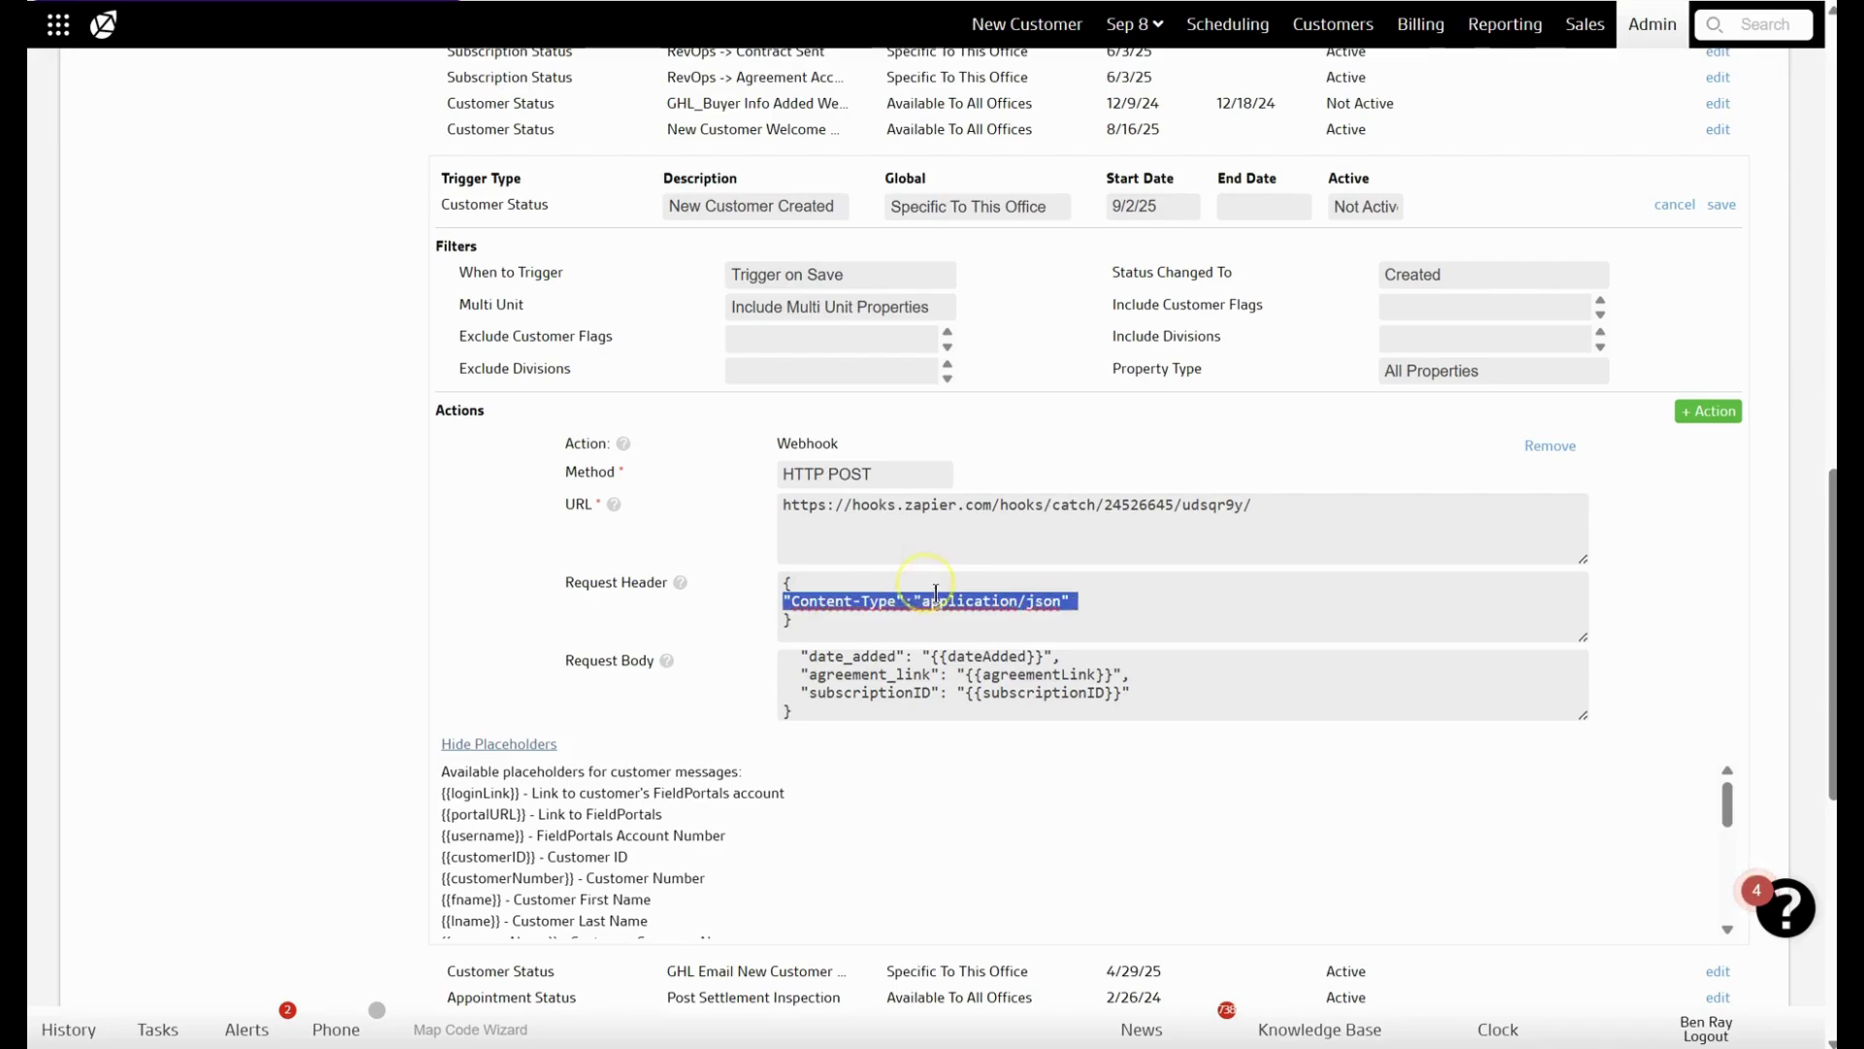
left_click_drag(1587, 716, 1612, 1005)
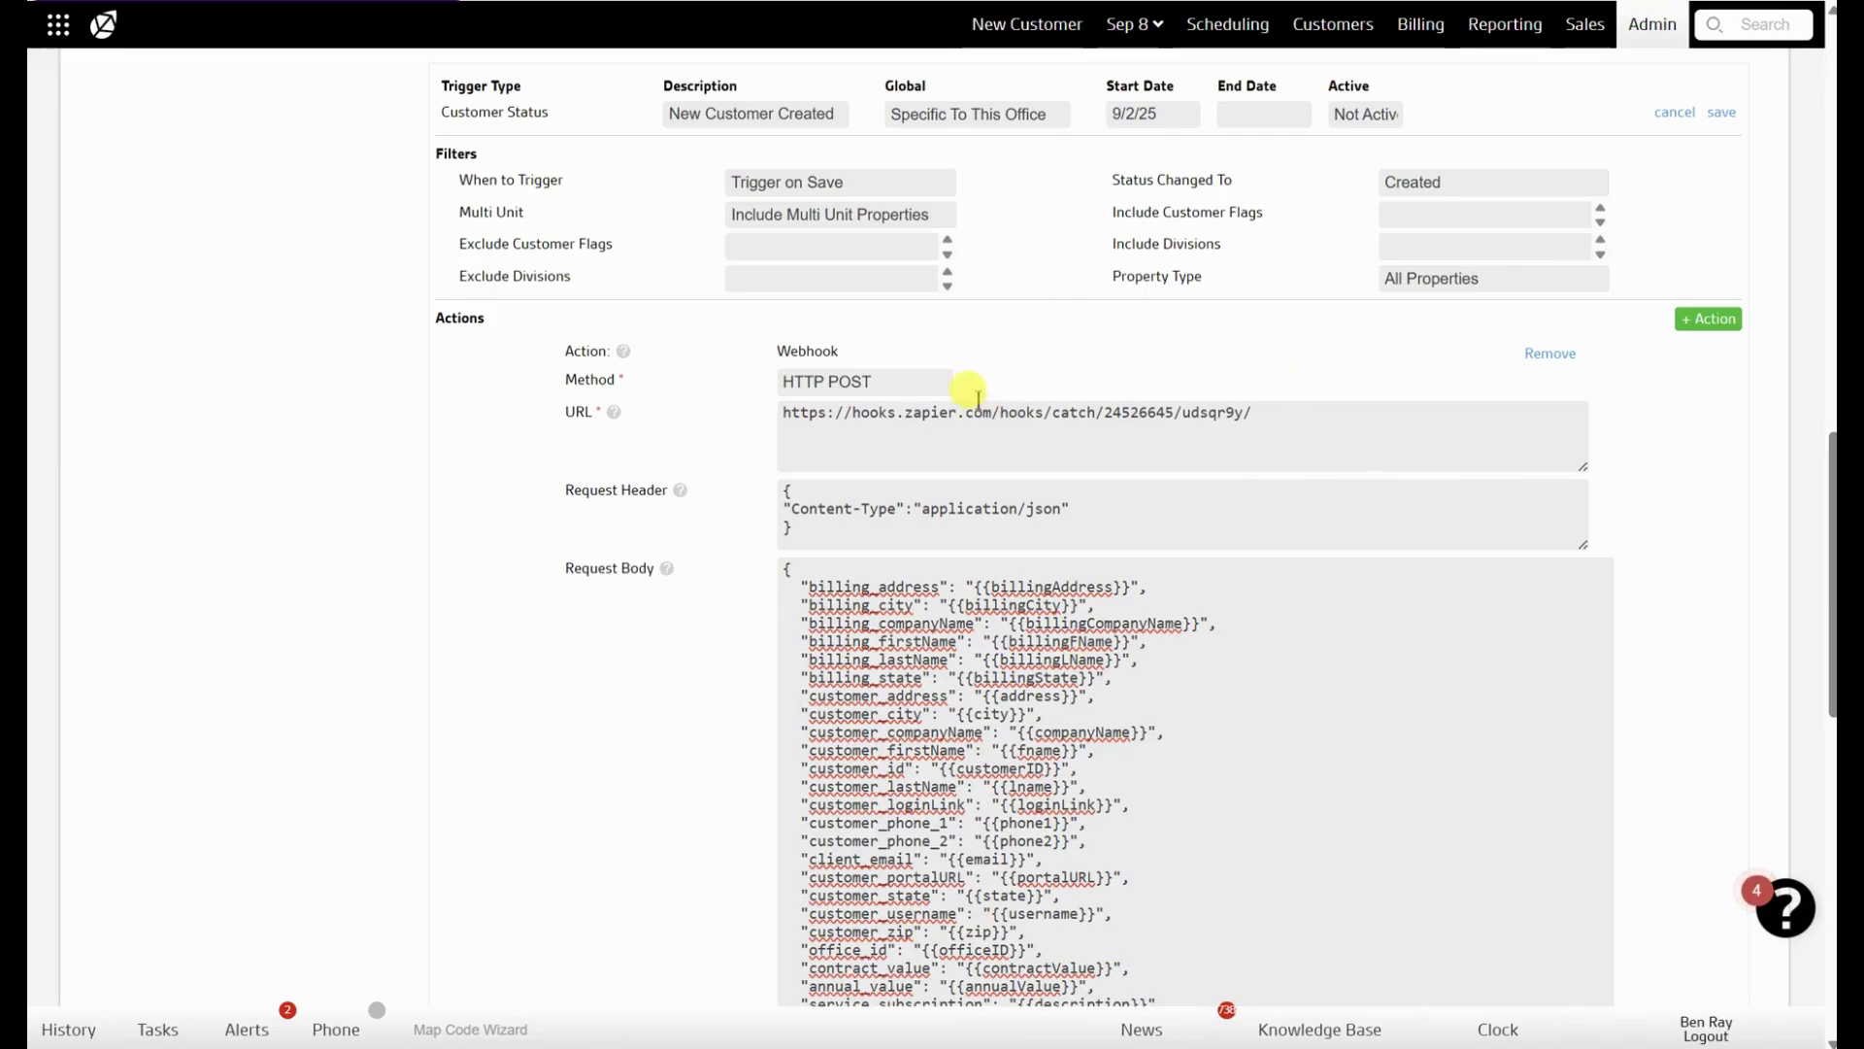
triple_click(935, 405)
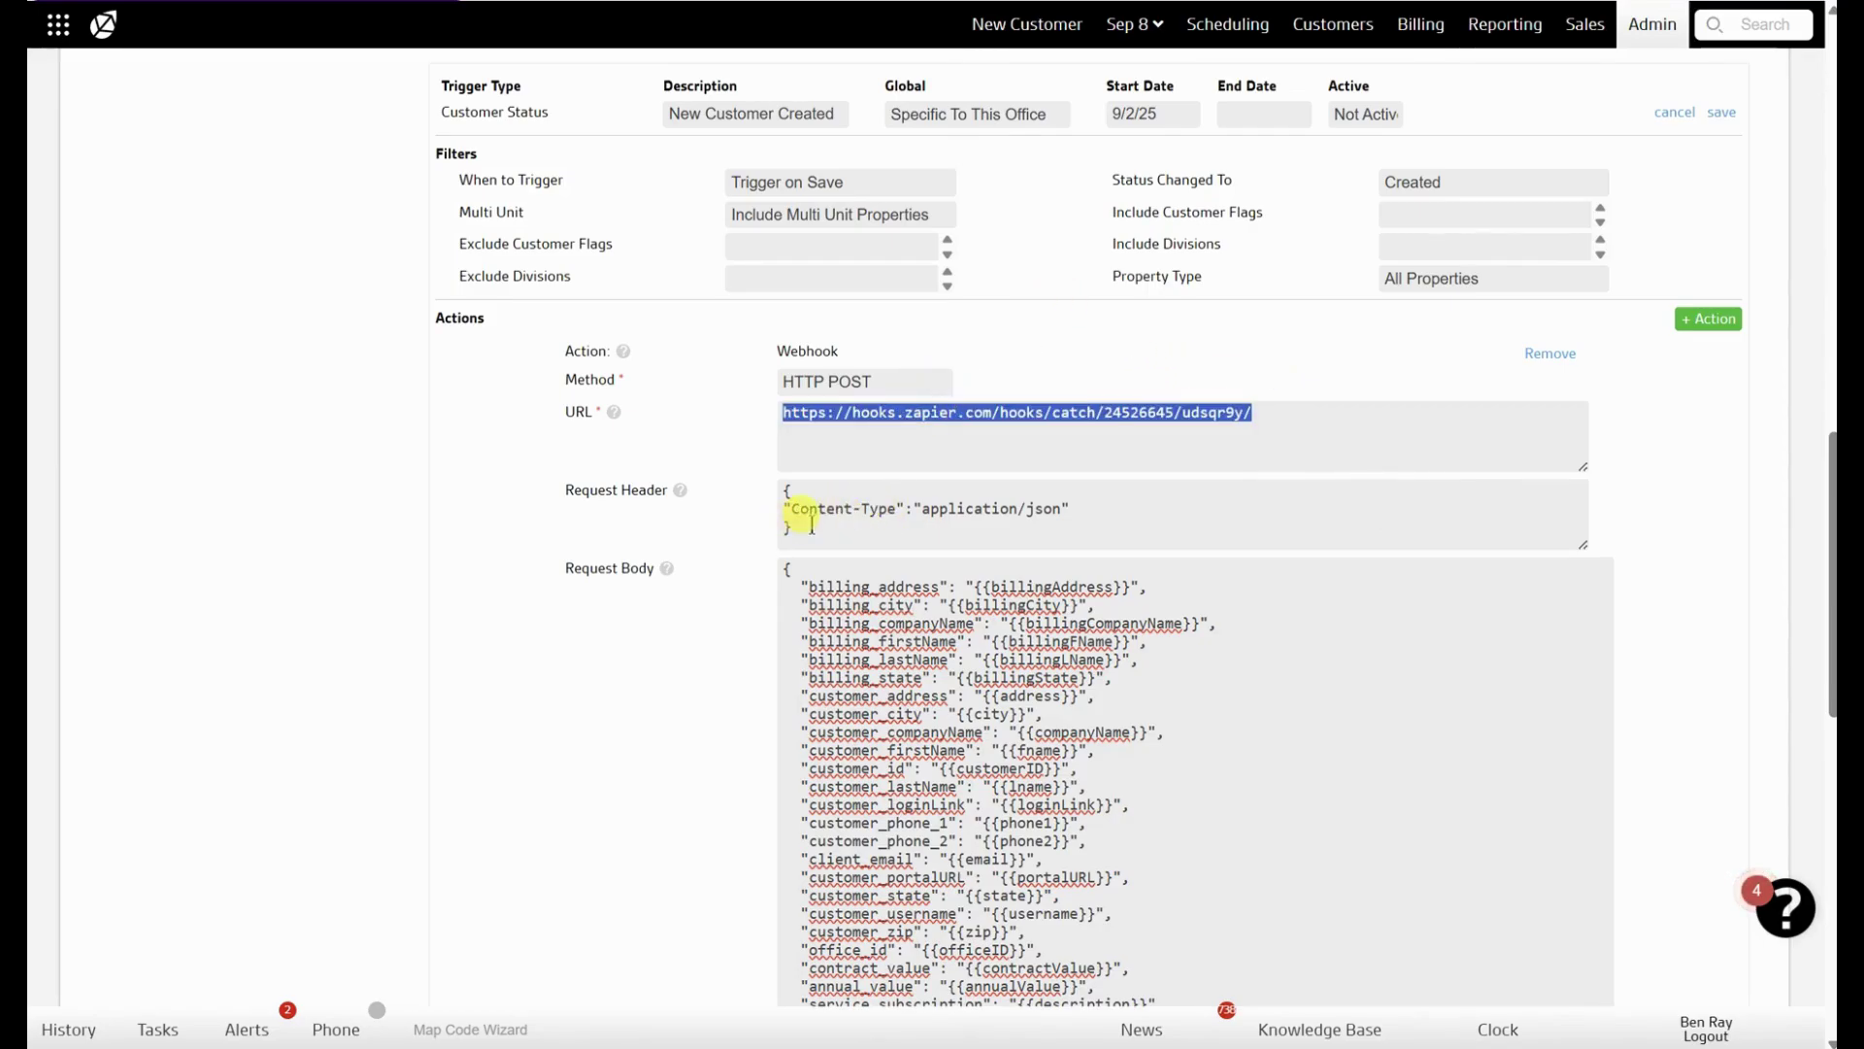
left_click_drag(791, 529, 774, 497)
left_click(845, 527)
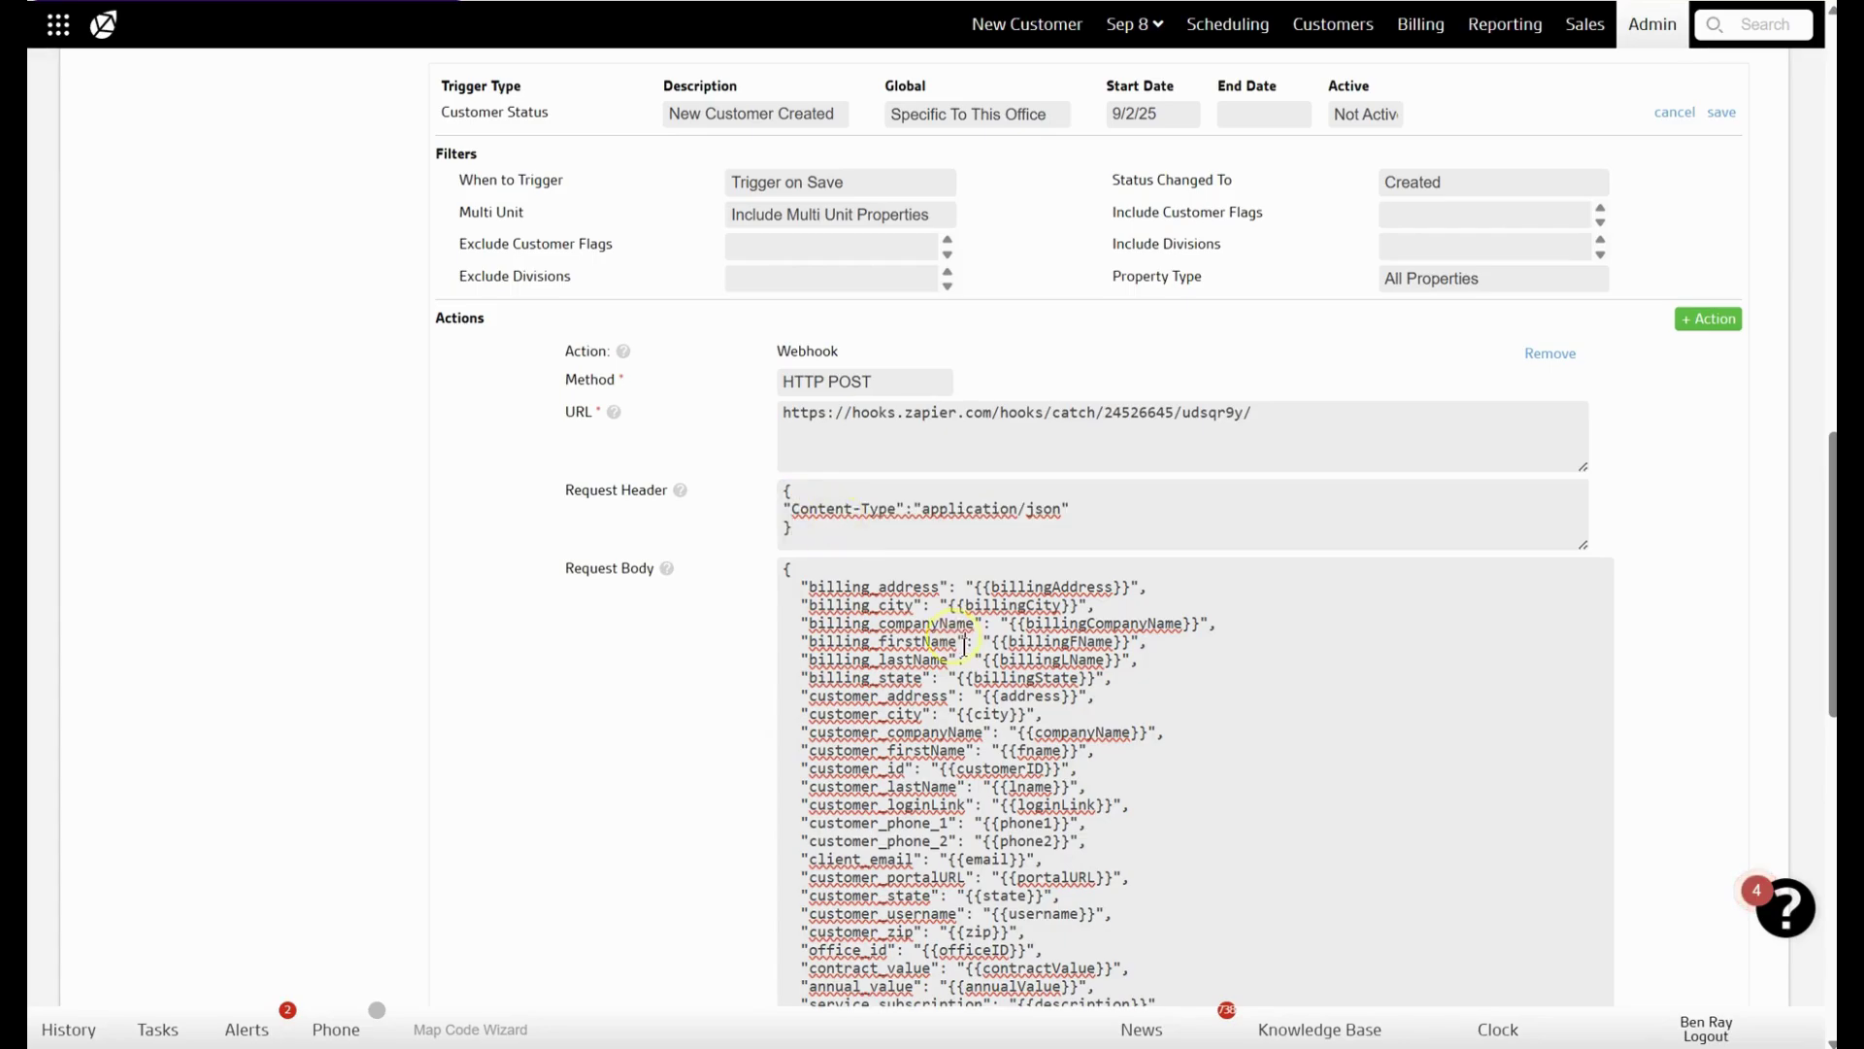
scroll(964, 646, "down", 2)
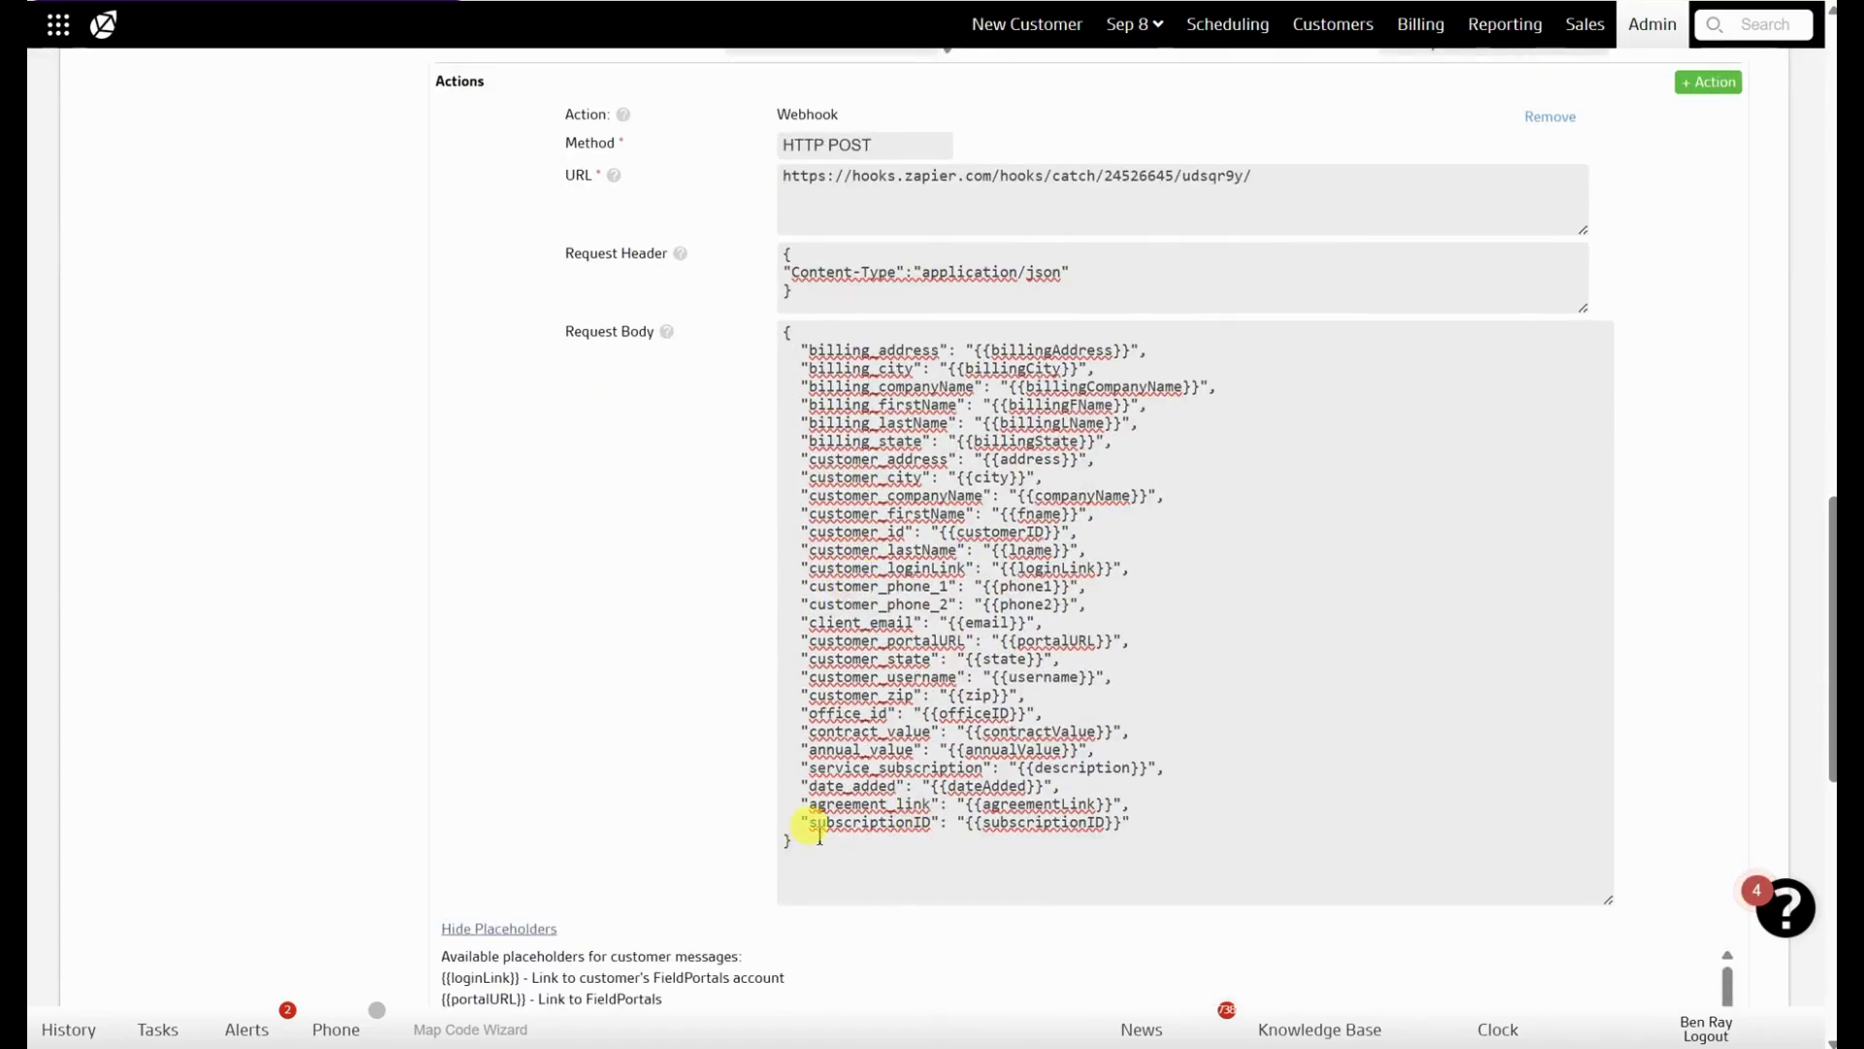
scroll(524, 961, "down", 5)
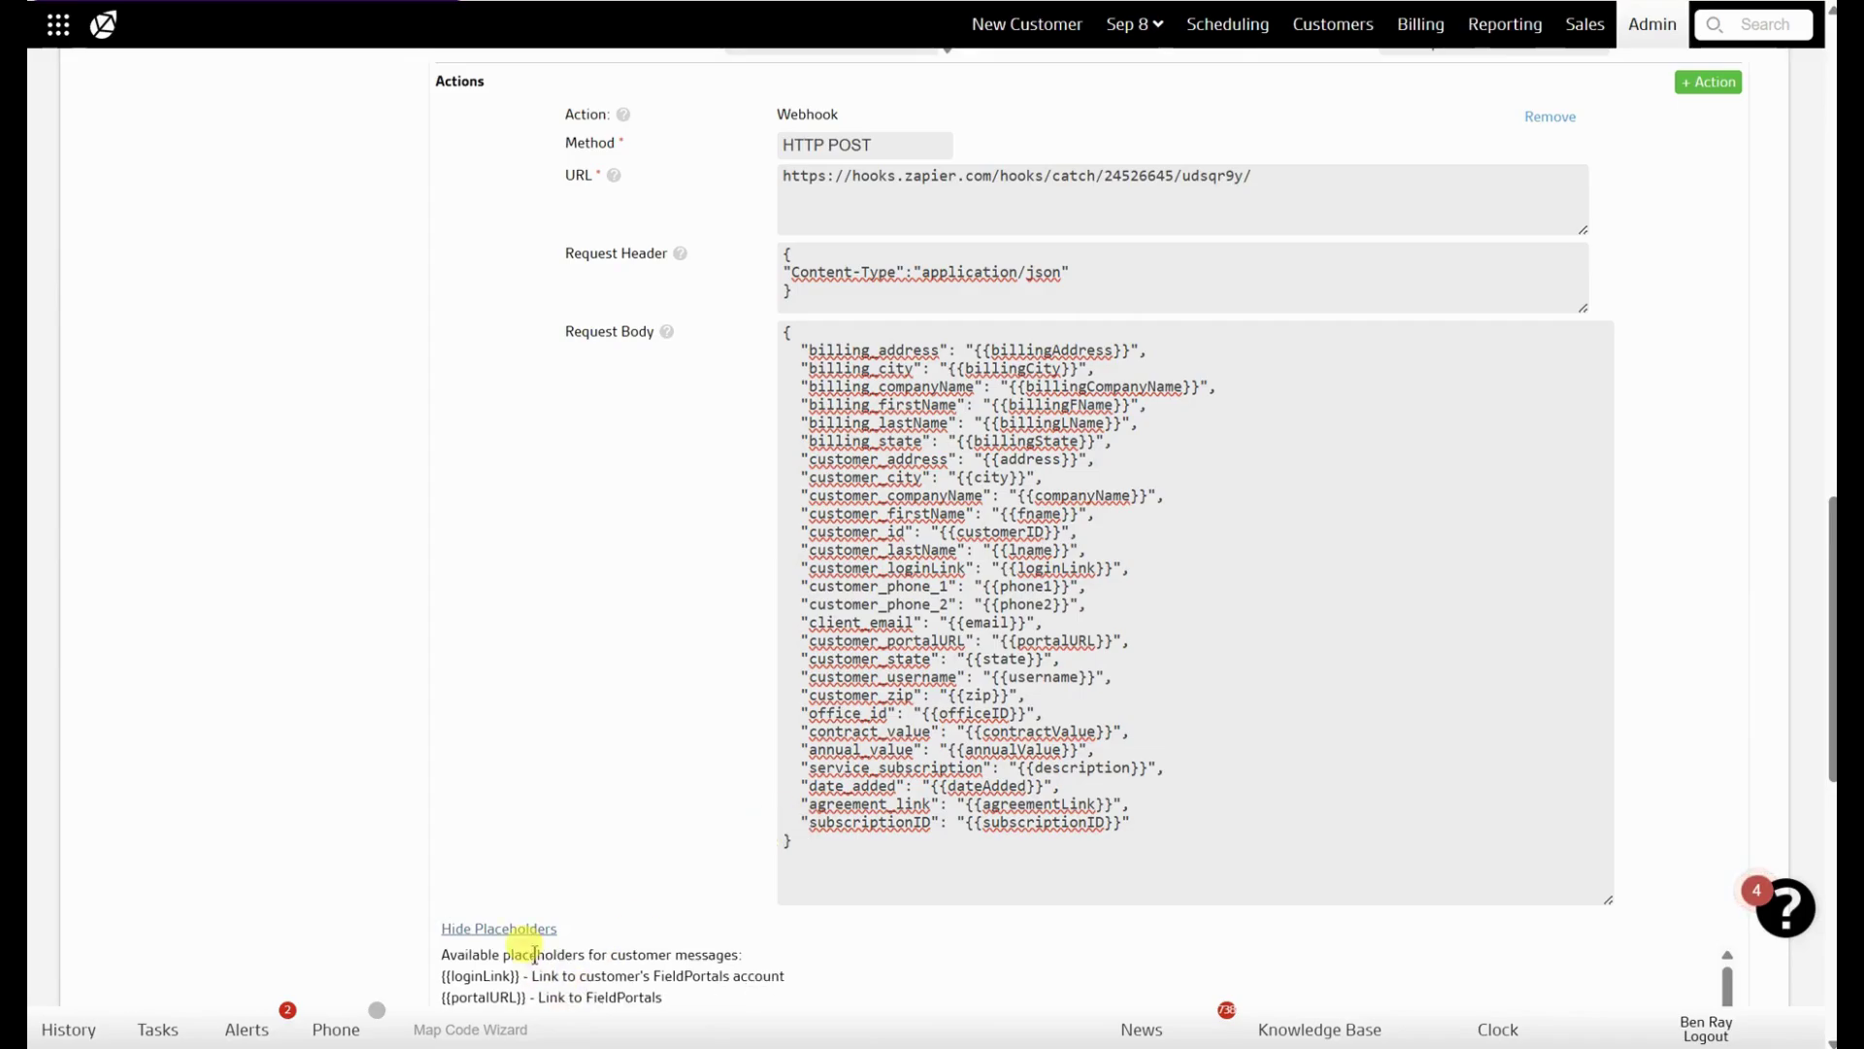
scroll(552, 756, "down", 2)
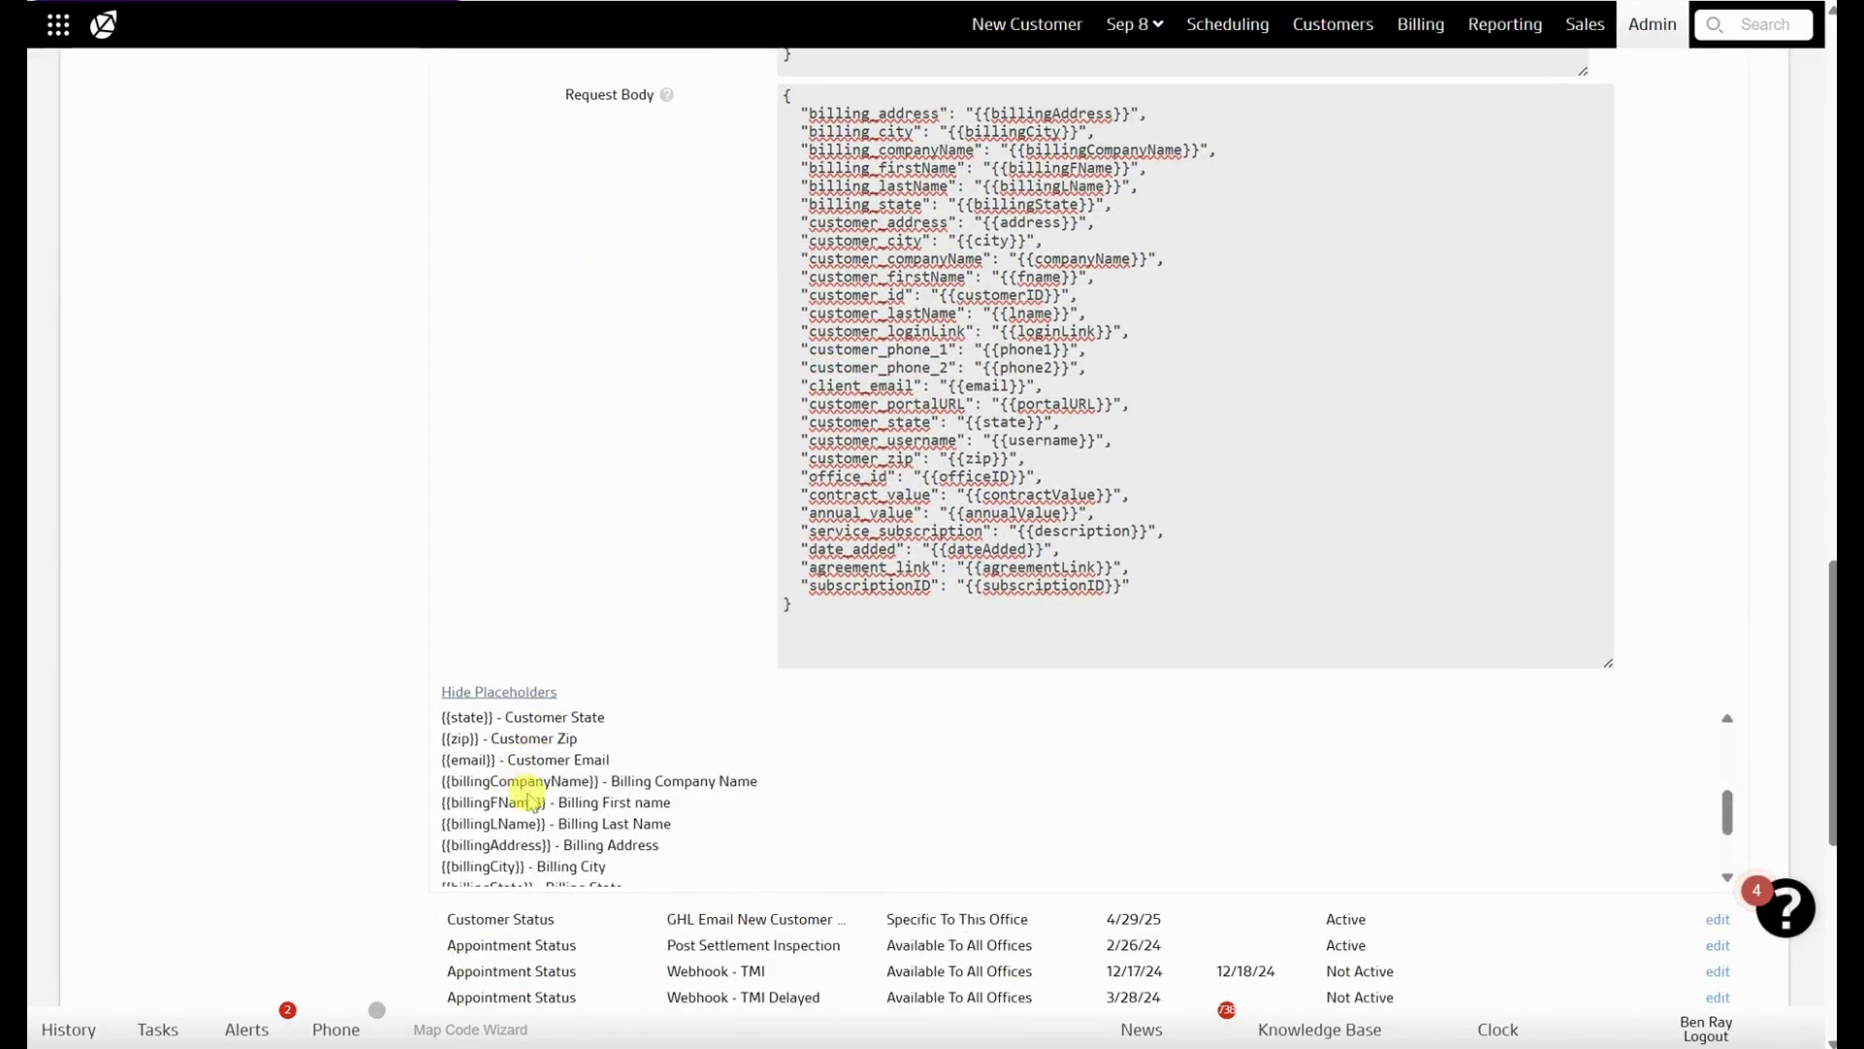
scroll(515, 797, "down", 3)
scroll(536, 796, "up", 3)
scroll(536, 796, "up", 5)
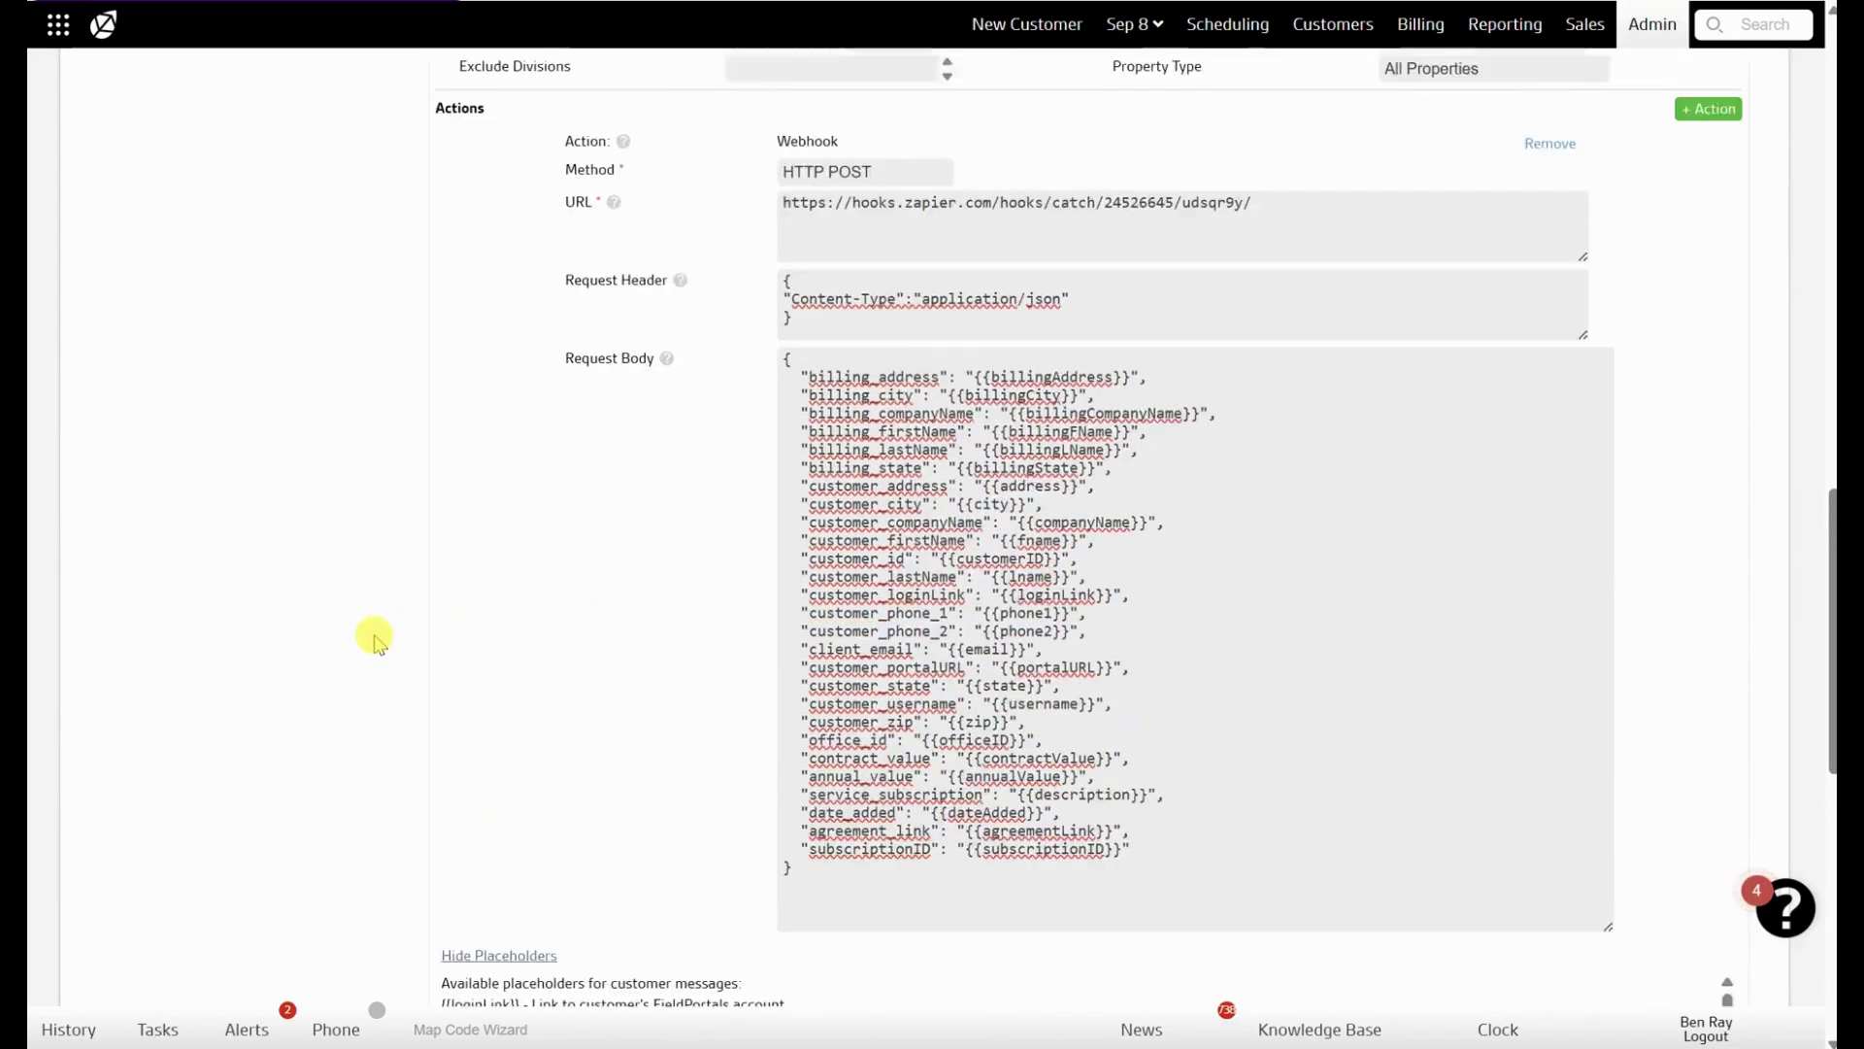
scroll(375, 644, "down", 1)
scroll(378, 655, "up", 1)
left_click(423, 645)
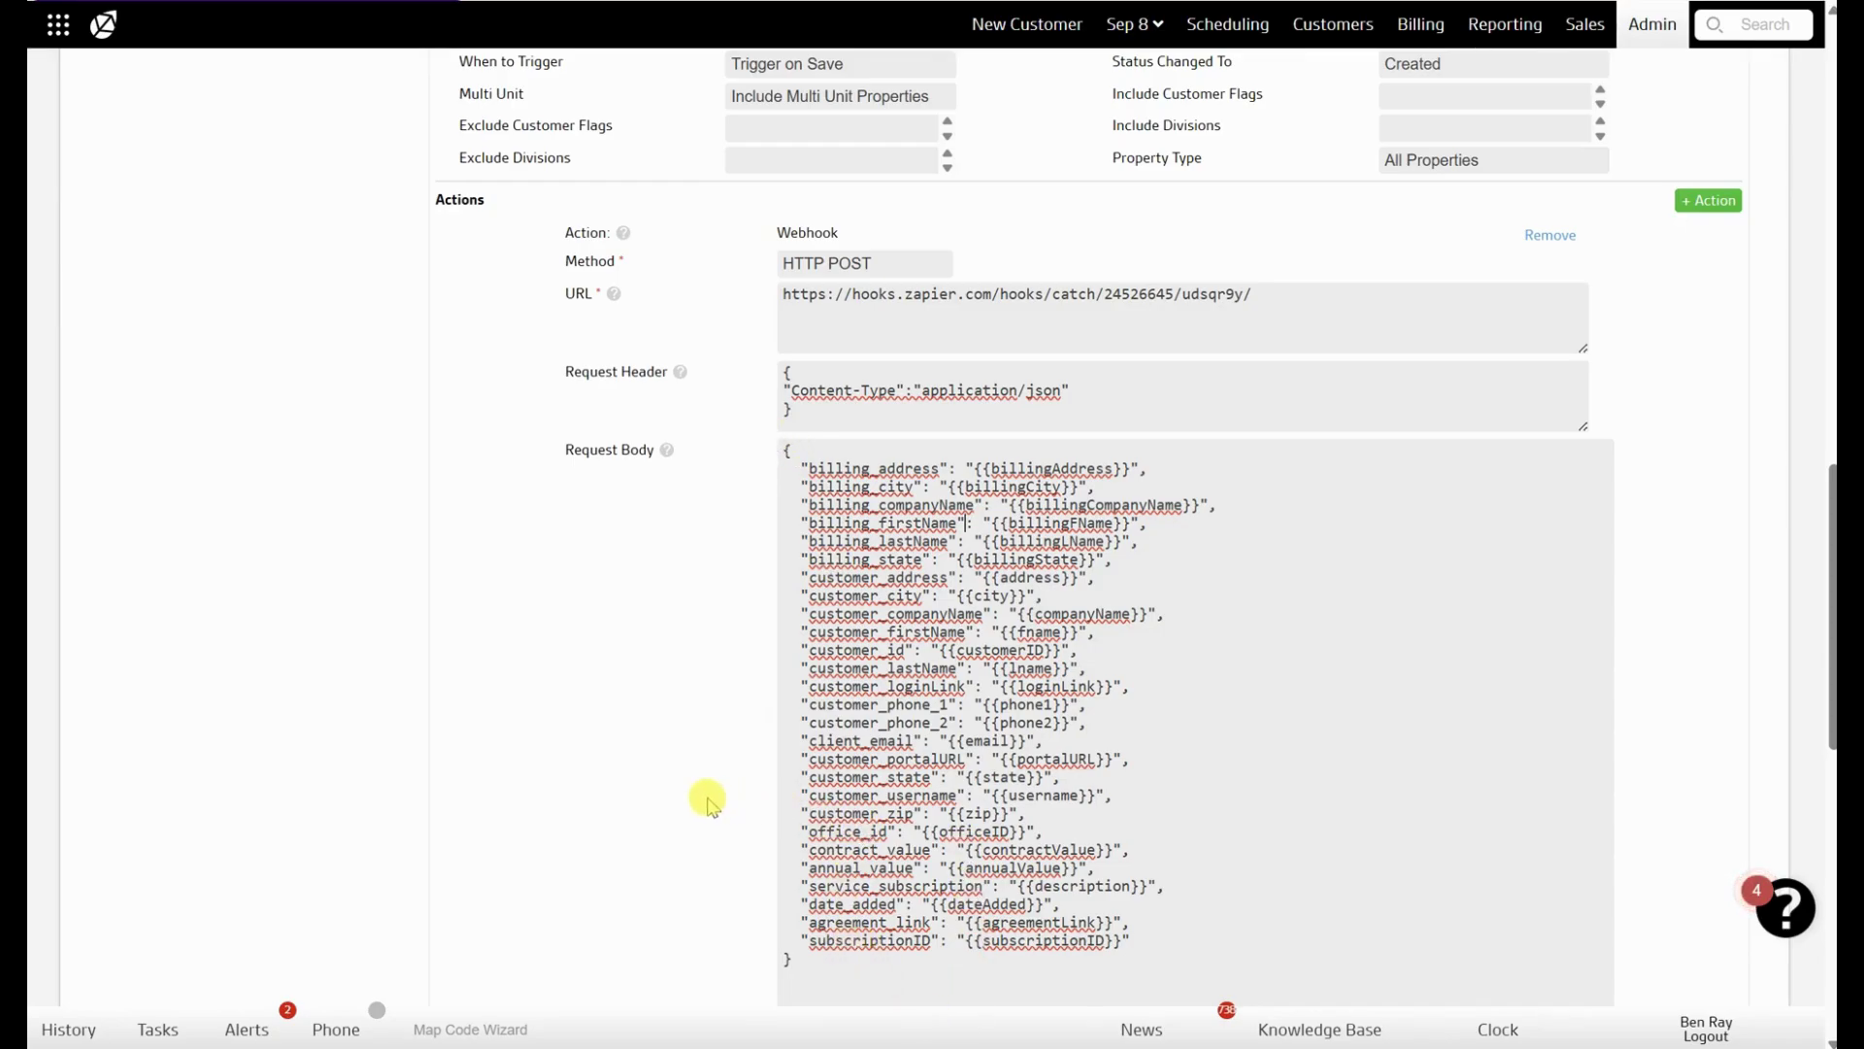
scroll(1573, 737, "up", 3)
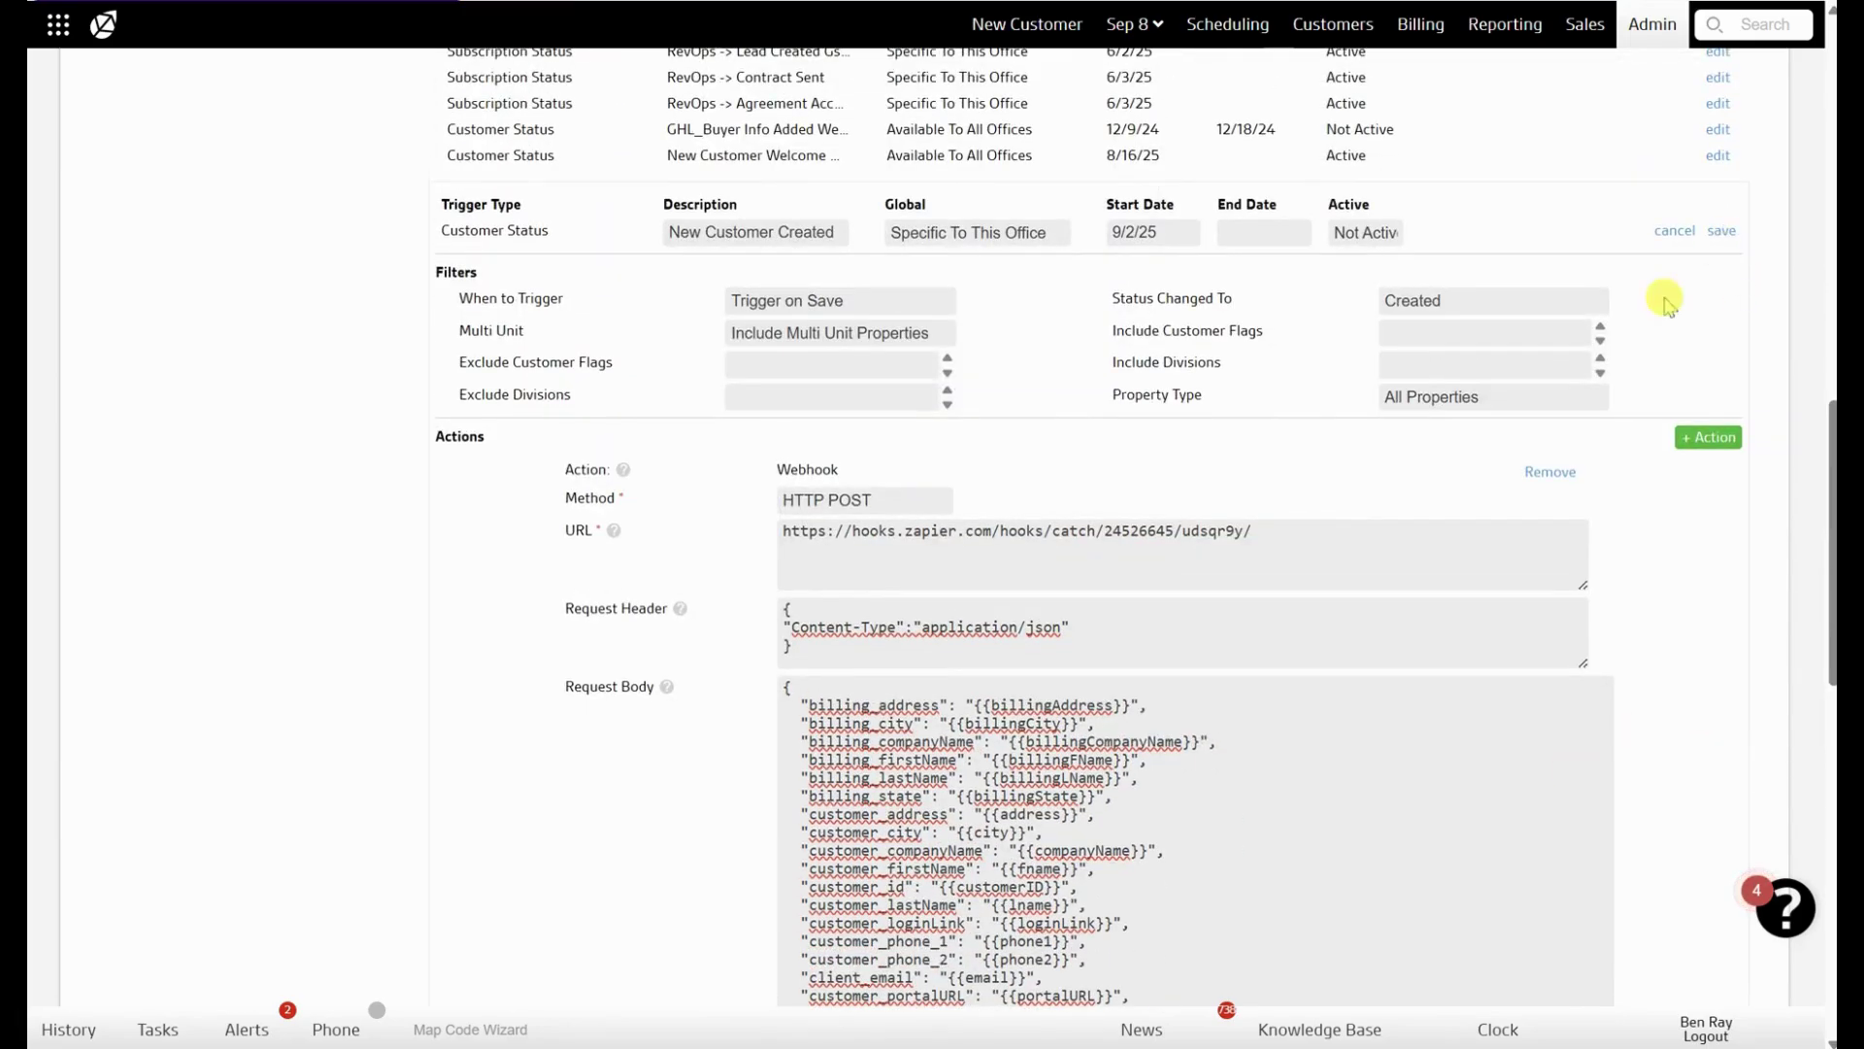
left_click(1364, 234)
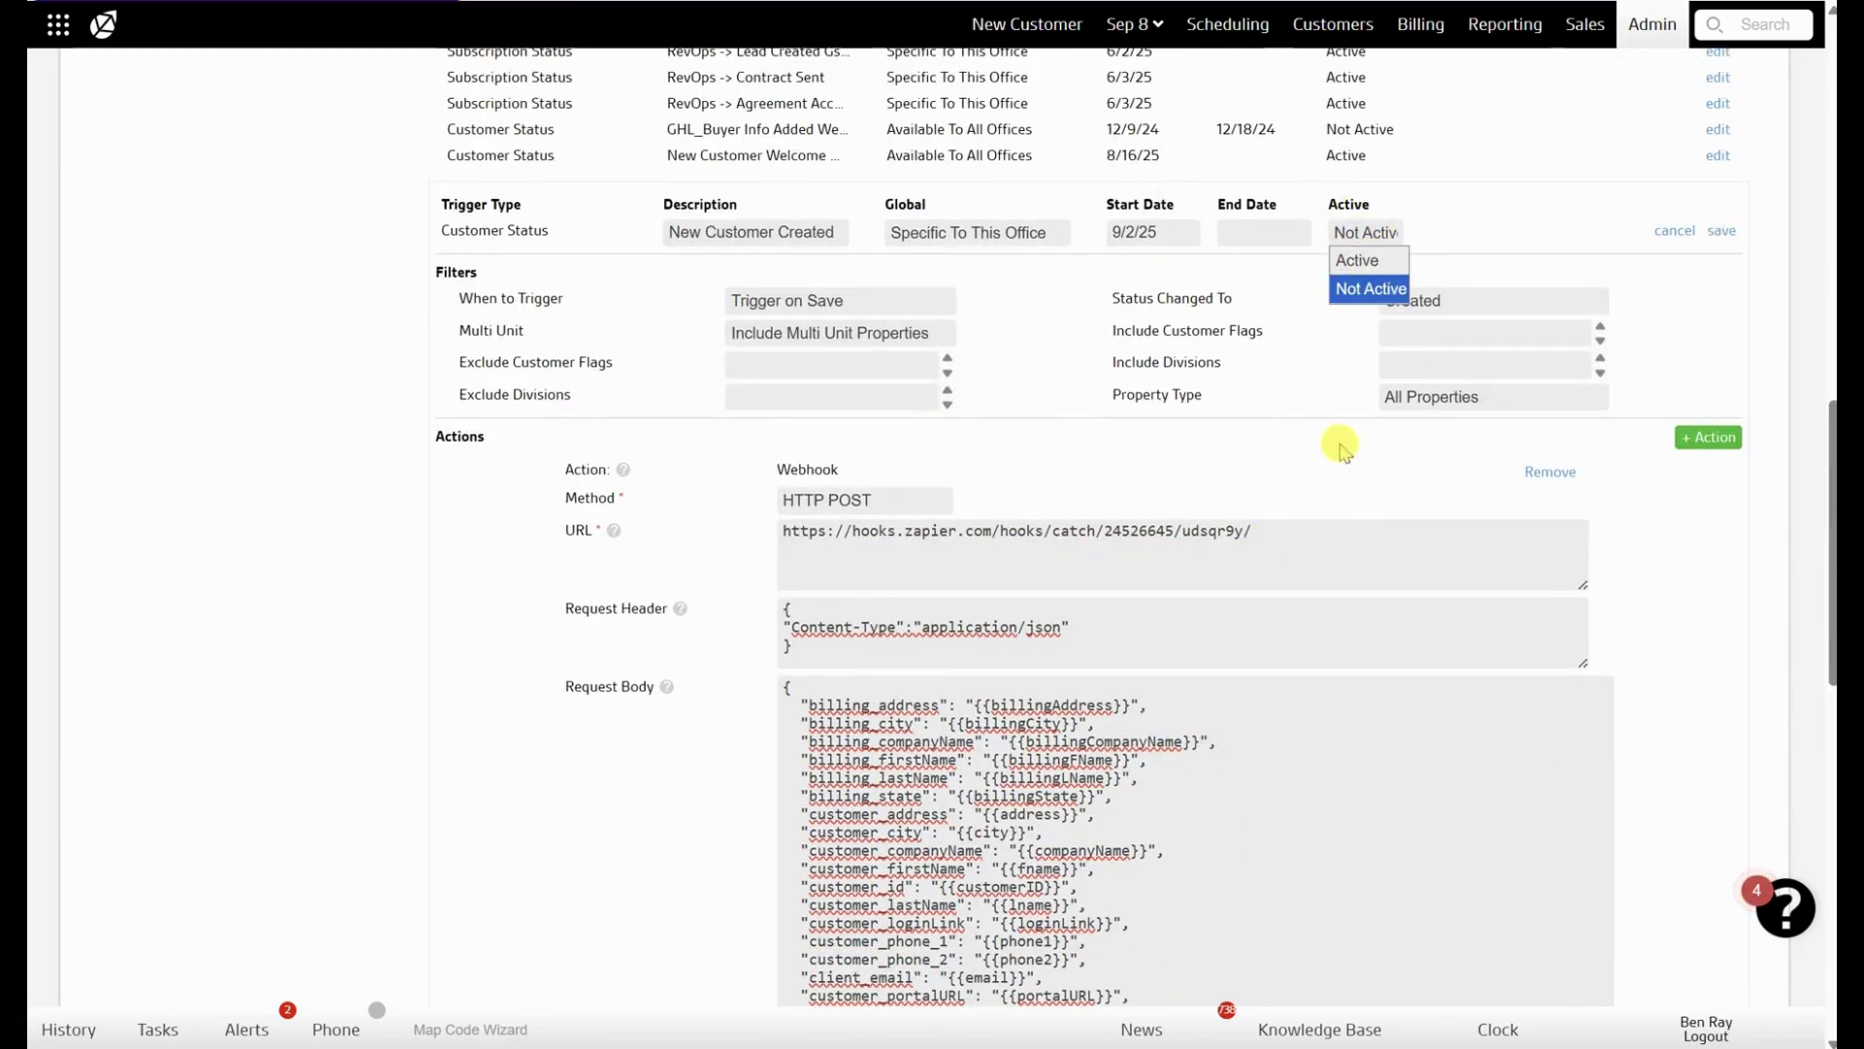
left_click(1334, 490)
scroll(1202, 445, "down", 3)
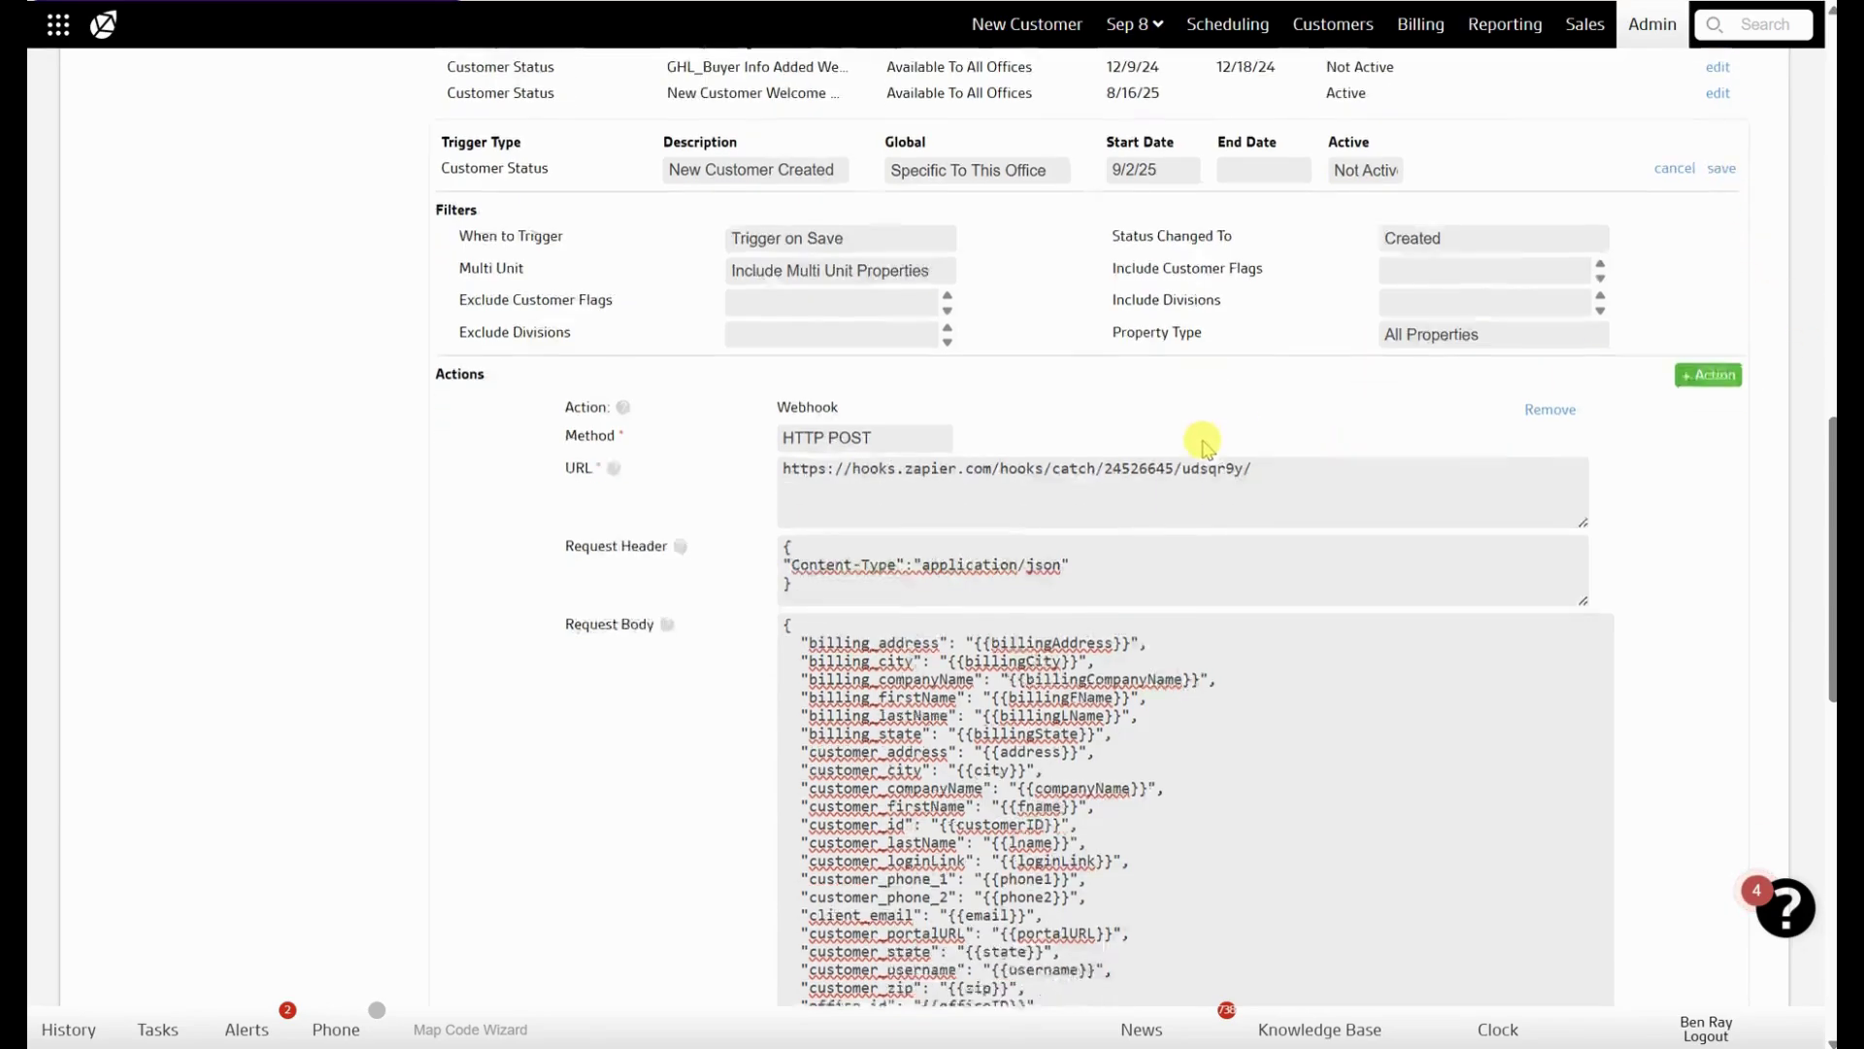
scroll(1136, 505, "up", 1)
scroll(1116, 524, "up", 1)
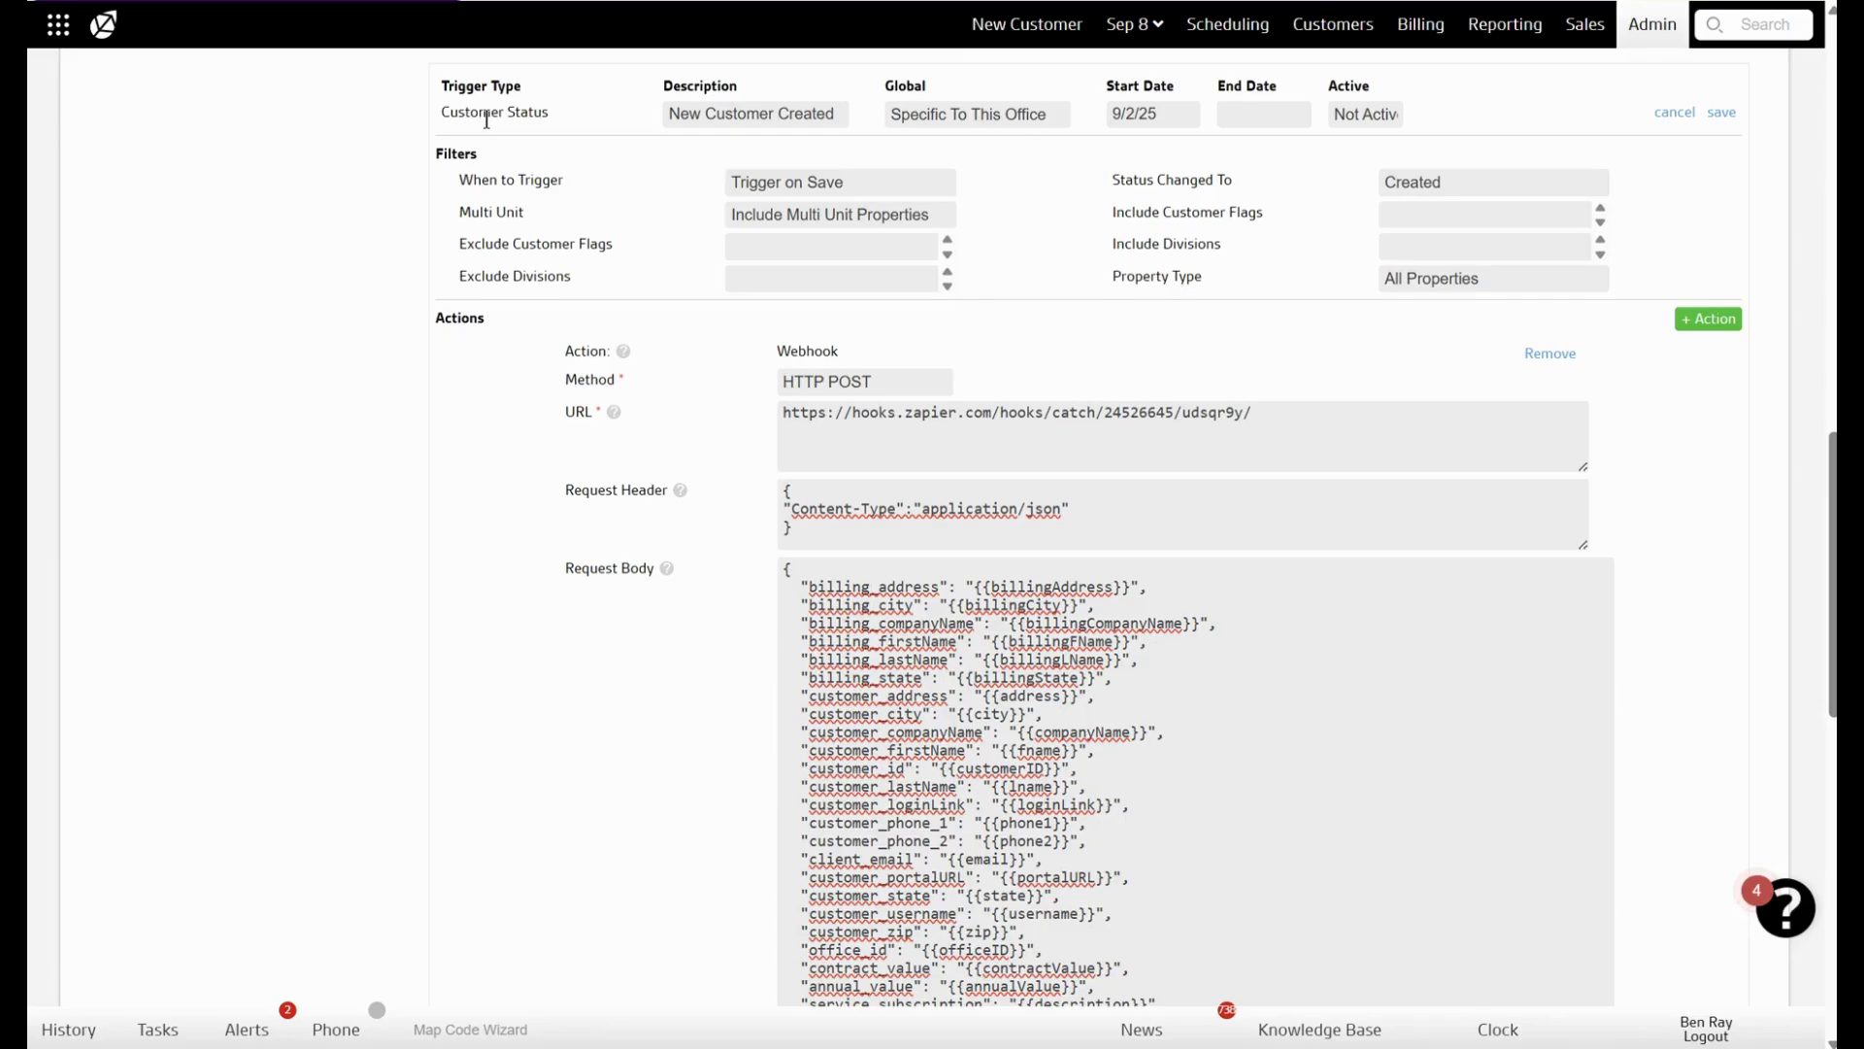
left_click(486, 120)
mouse_move(1406, 1047)
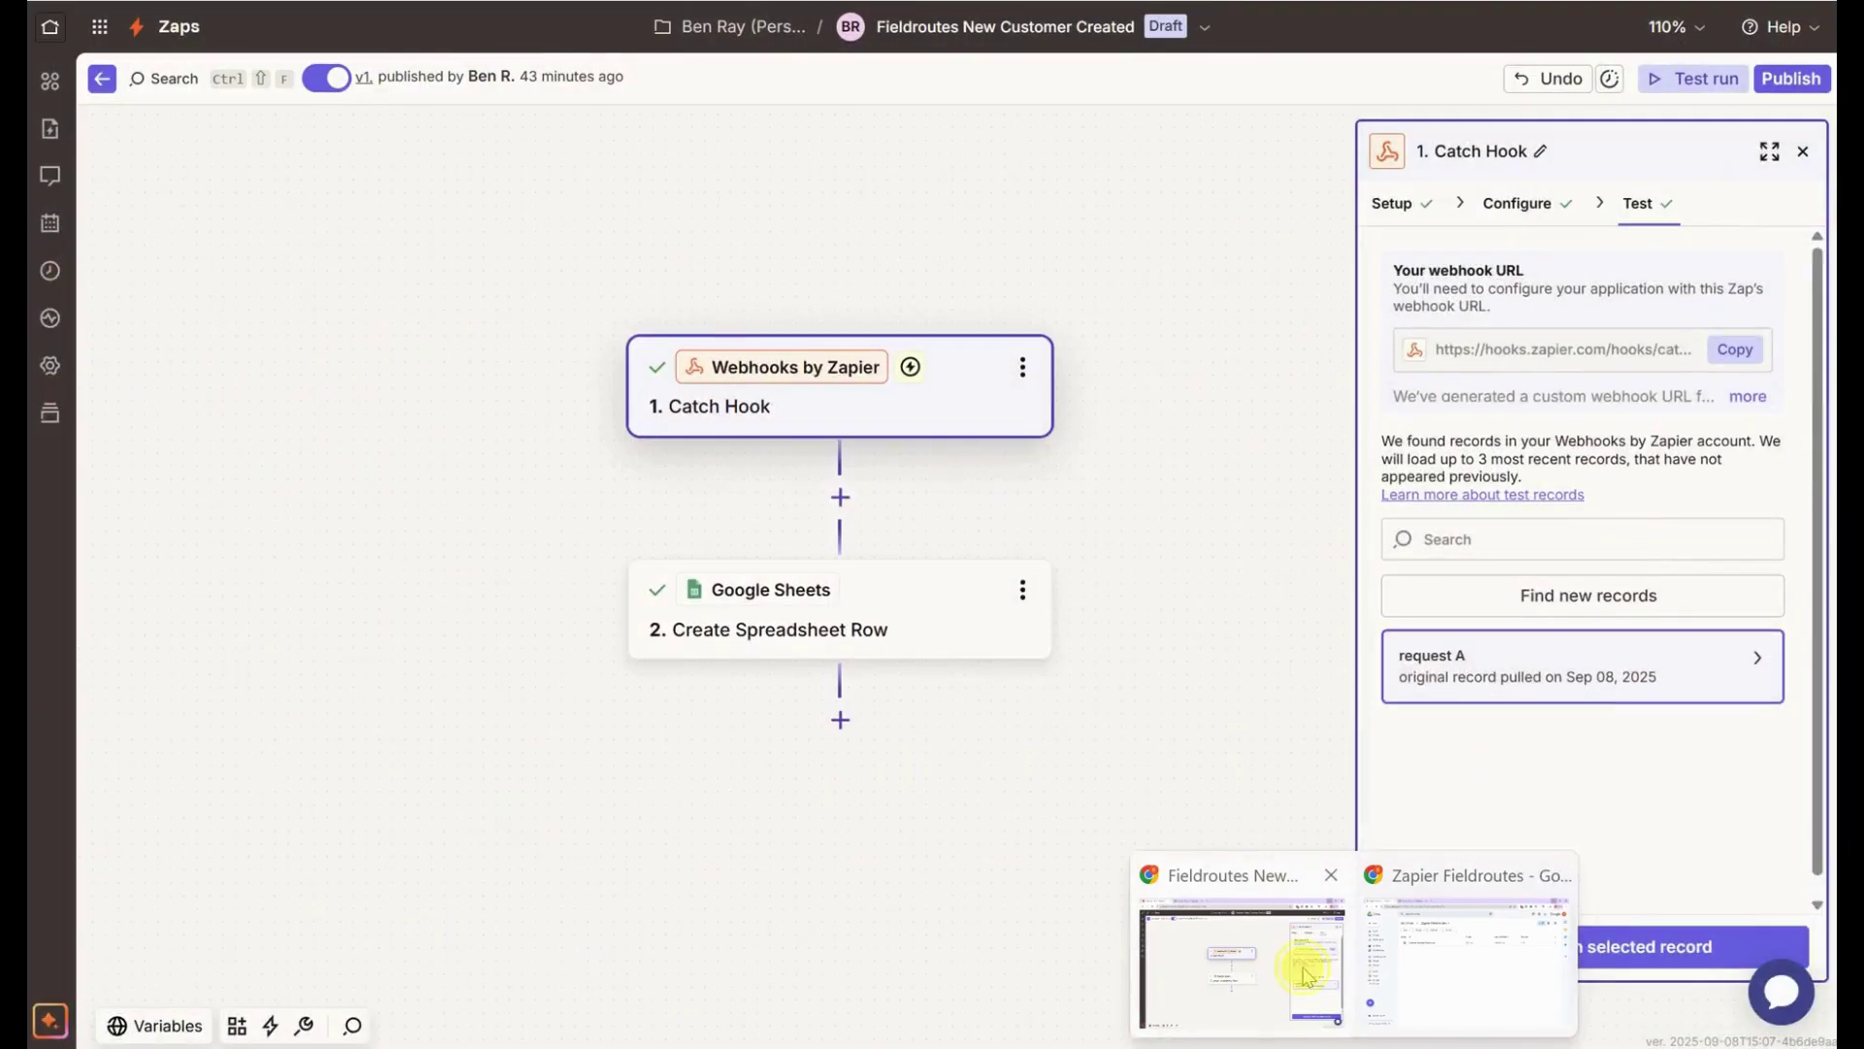
left_click(1304, 974)
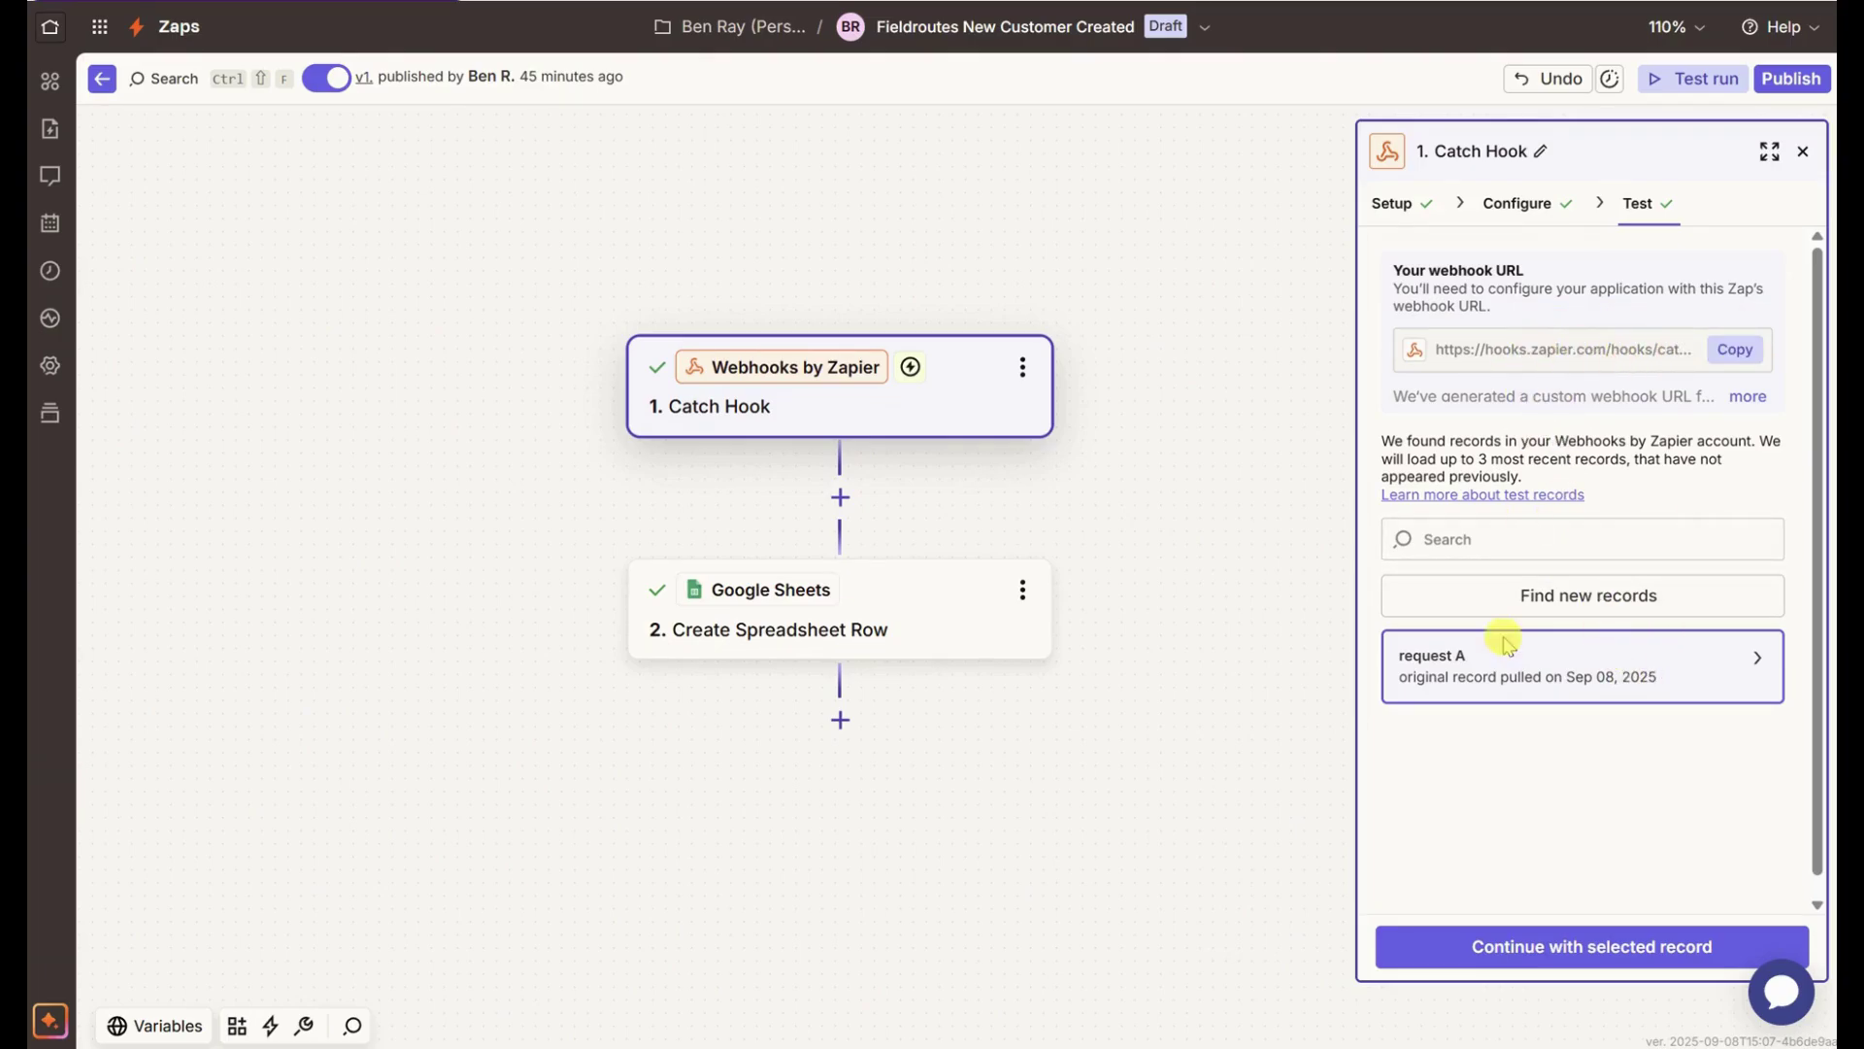
mouse_move(1410, 1044)
left_click(1408, 956)
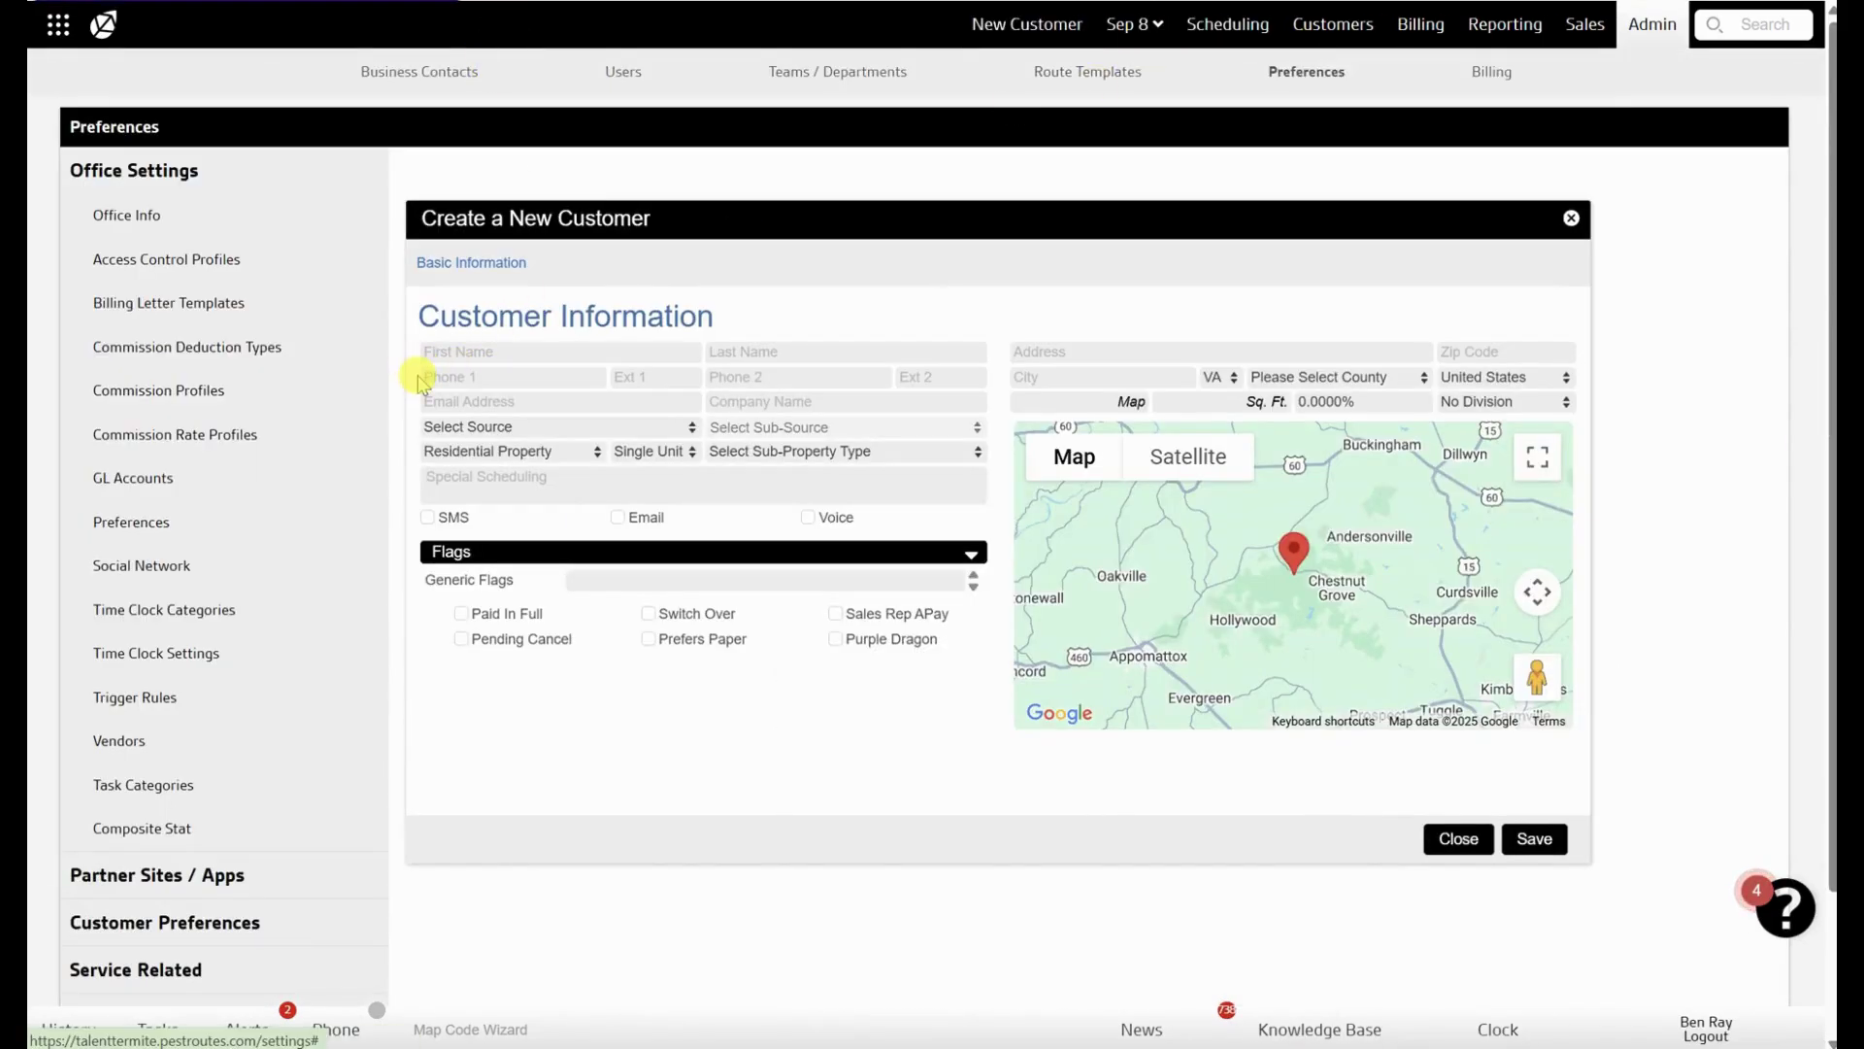
- Save customer Test Test with a dummy phone, correcting the rejected e-mail before the second save
left_click(491, 354)
type("T")
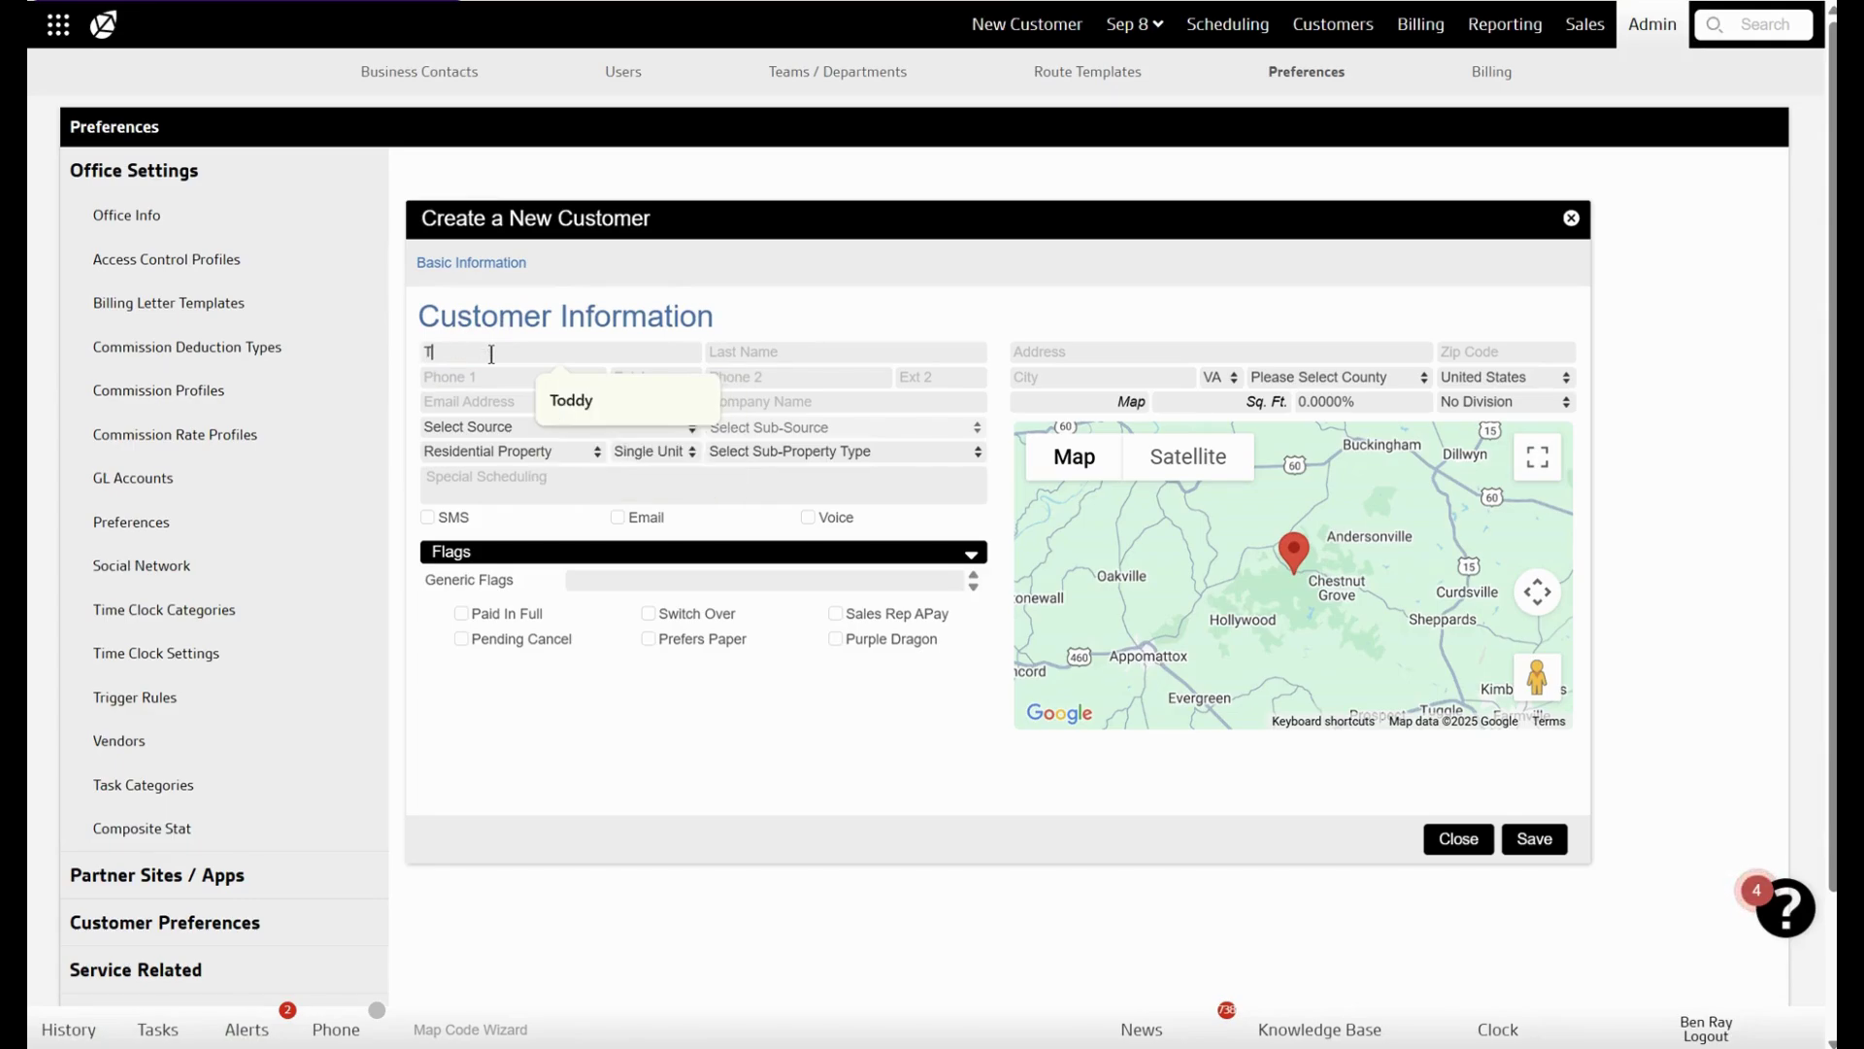
type("estTest")
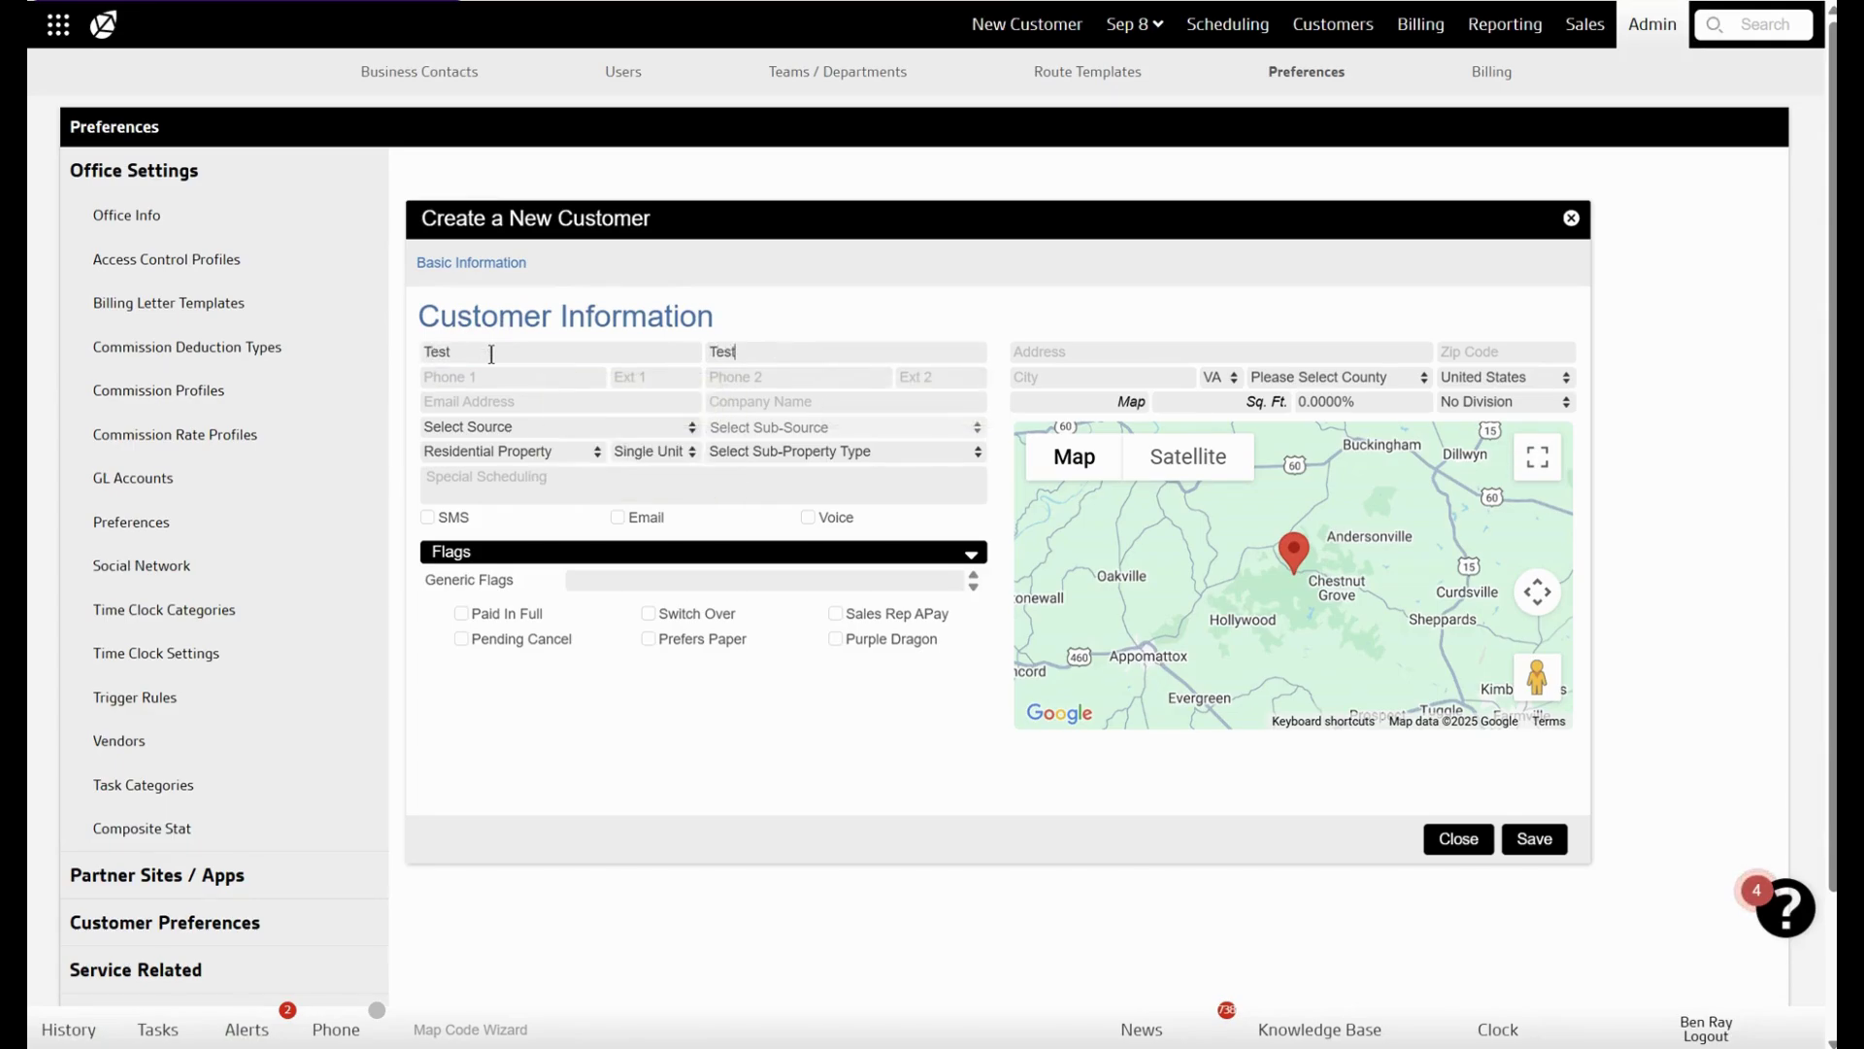
left_click(457, 397)
left_click(458, 378)
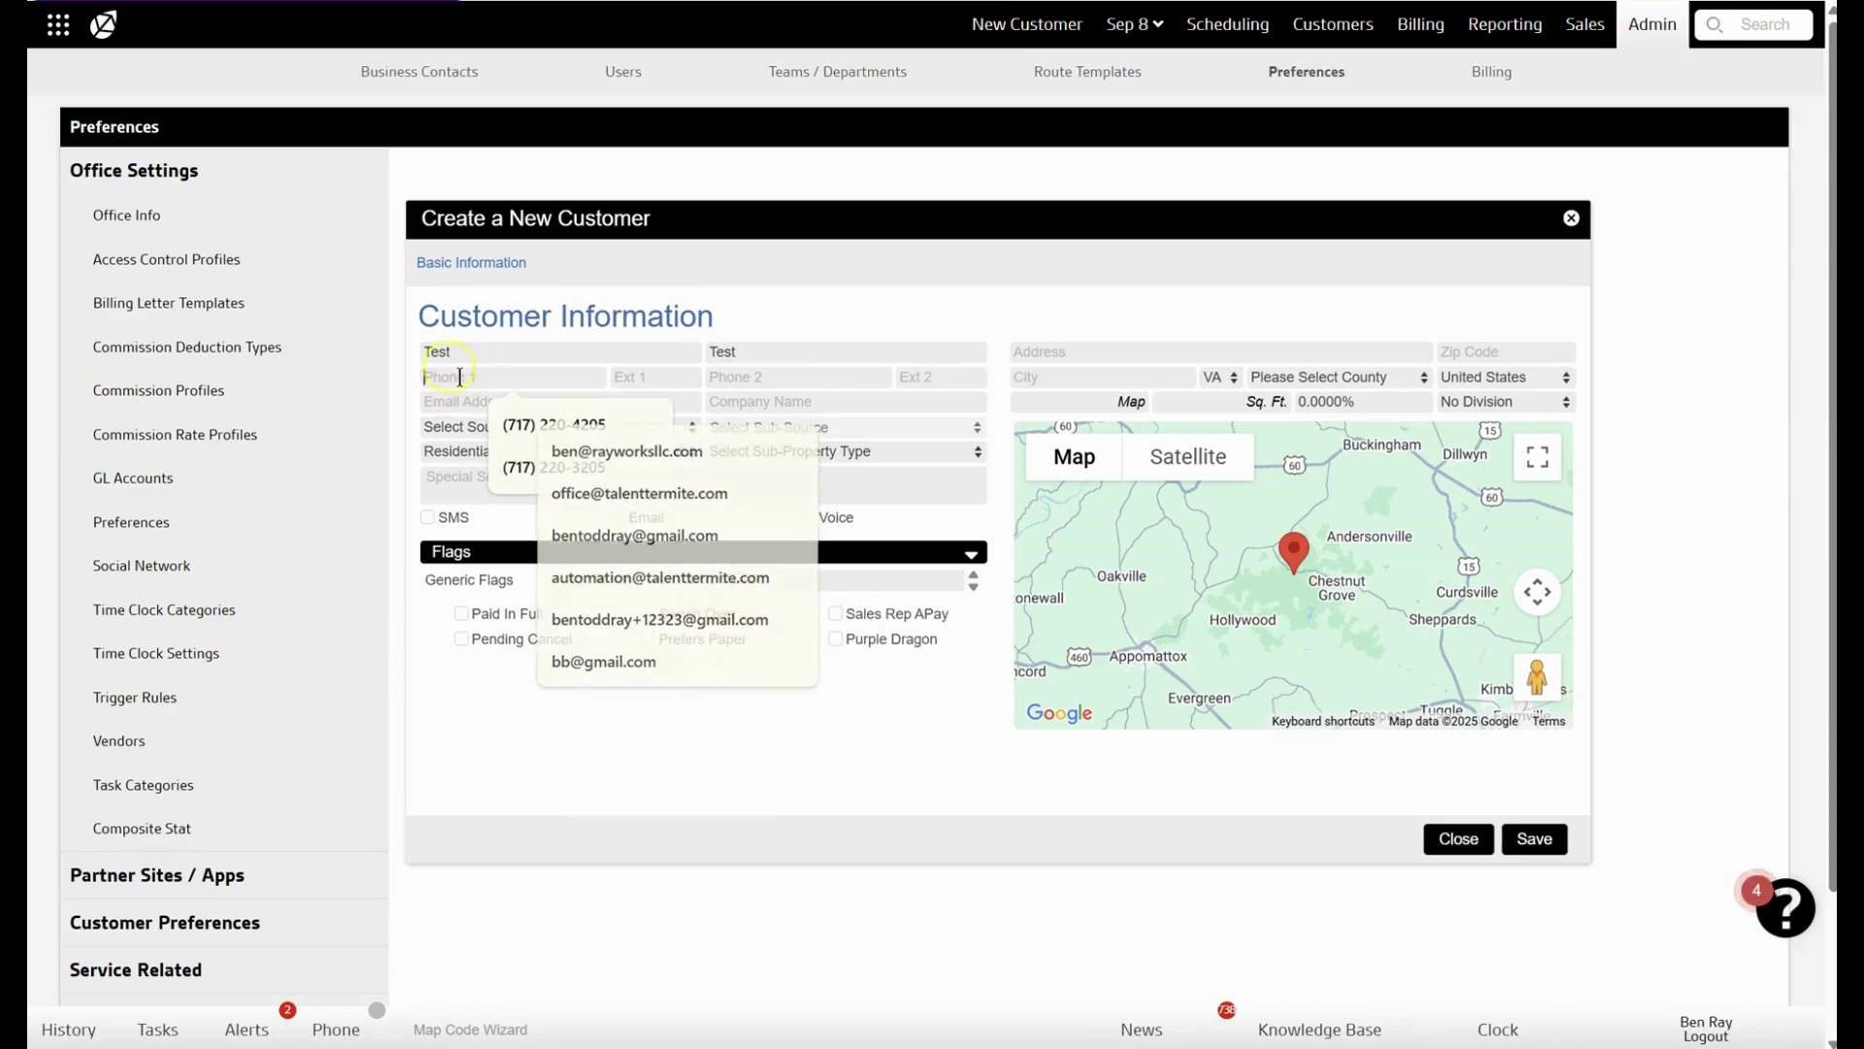
type("123123123")
left_click(463, 401)
type("sdfsdf")
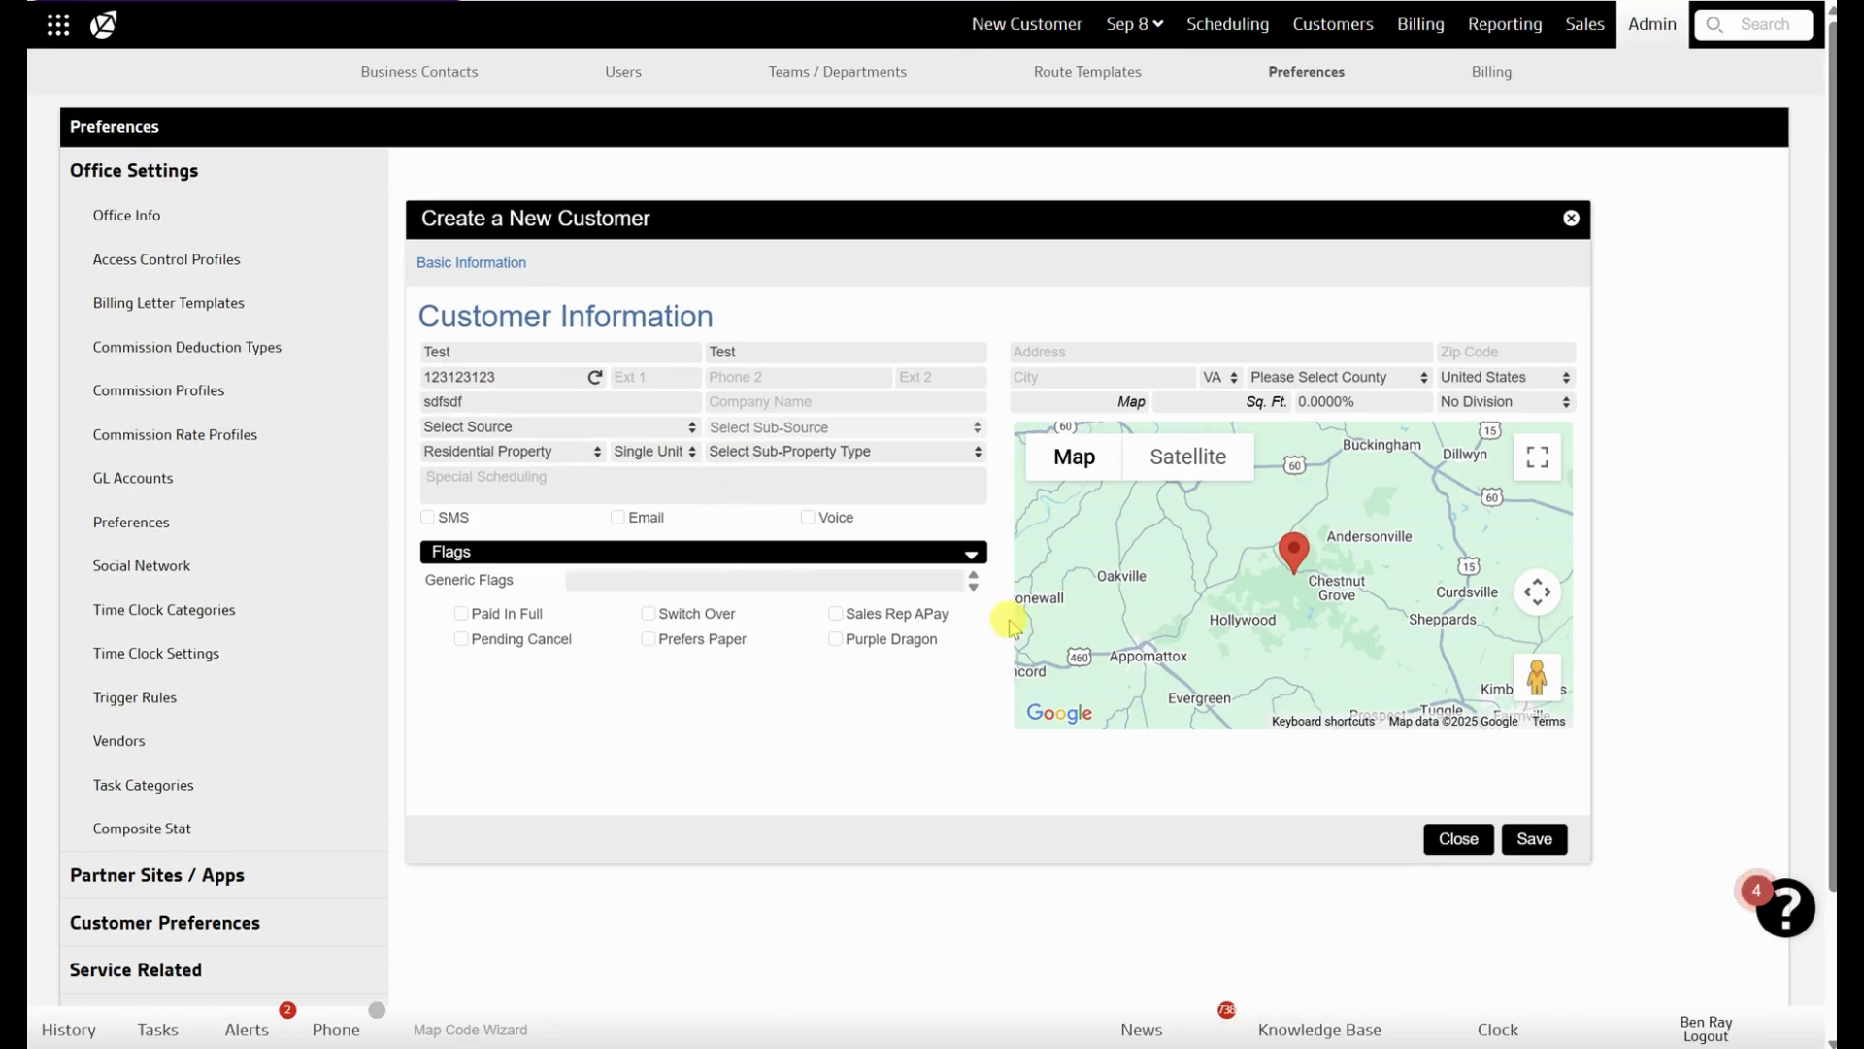
left_click(1527, 841)
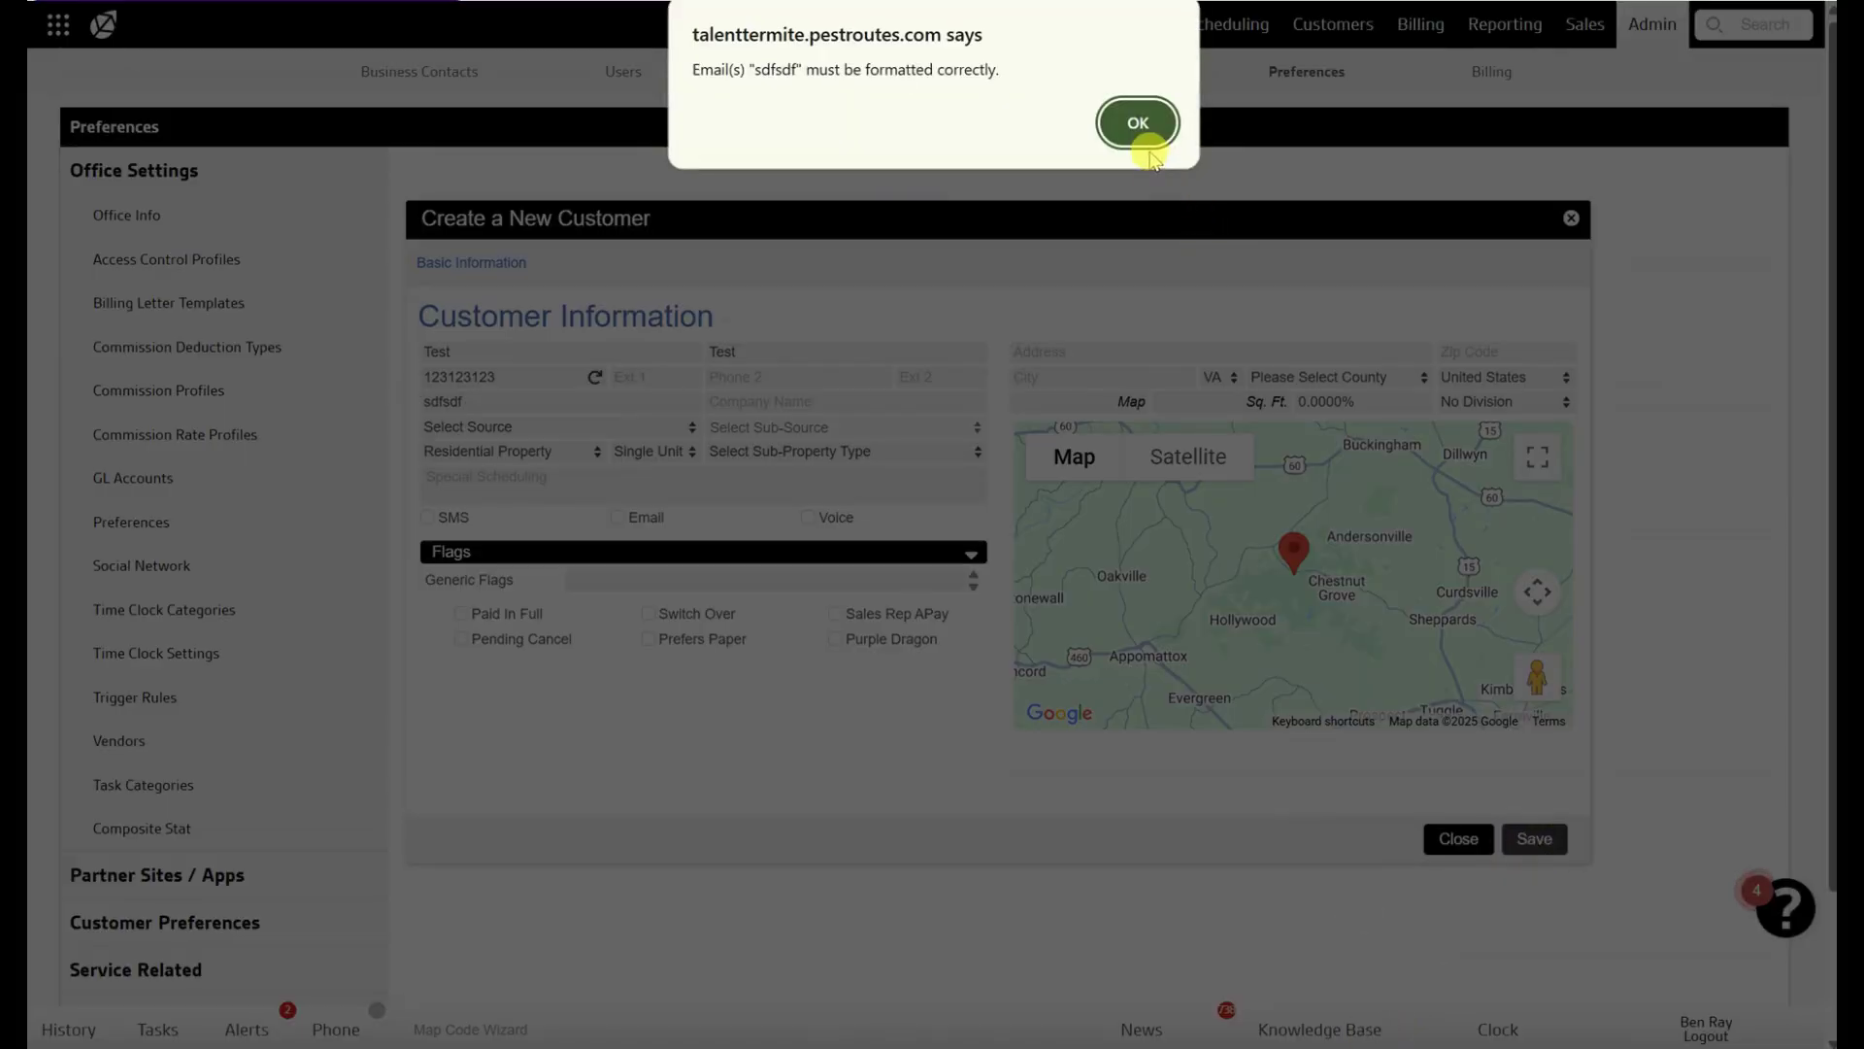
left_click(1134, 121)
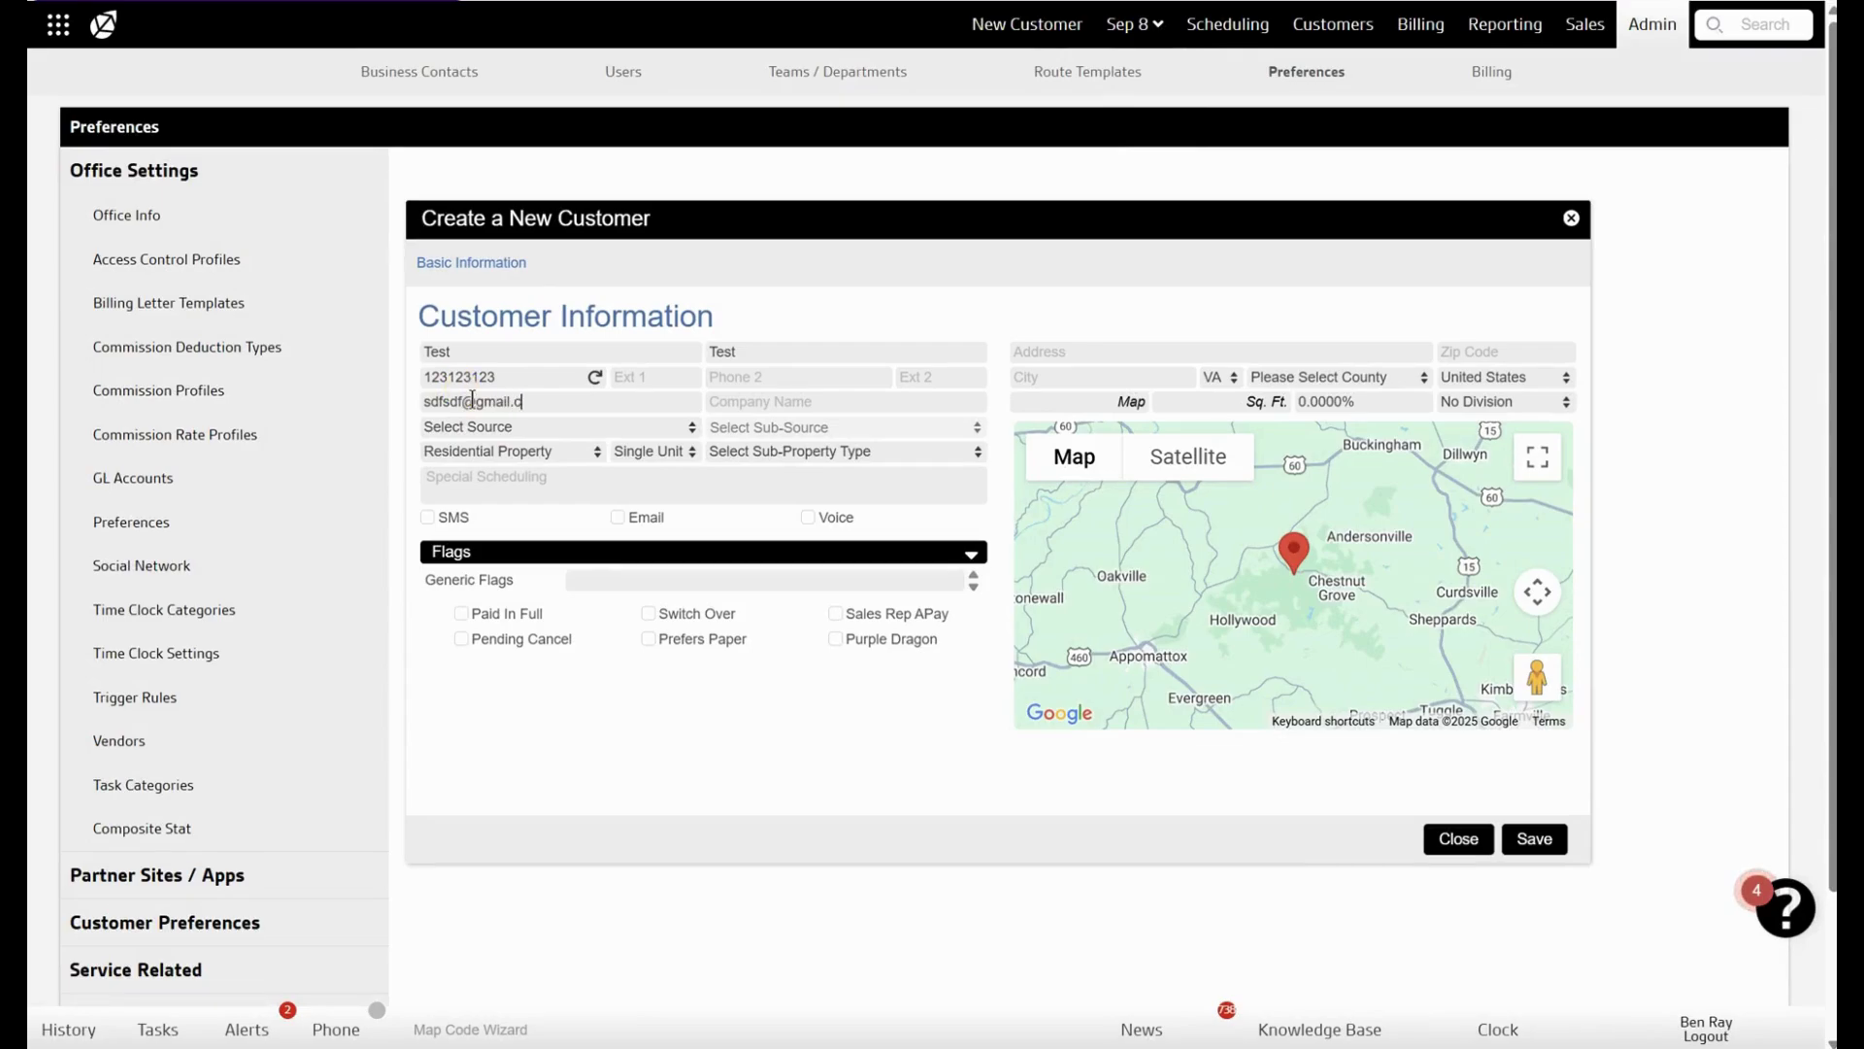
left_click(1530, 840)
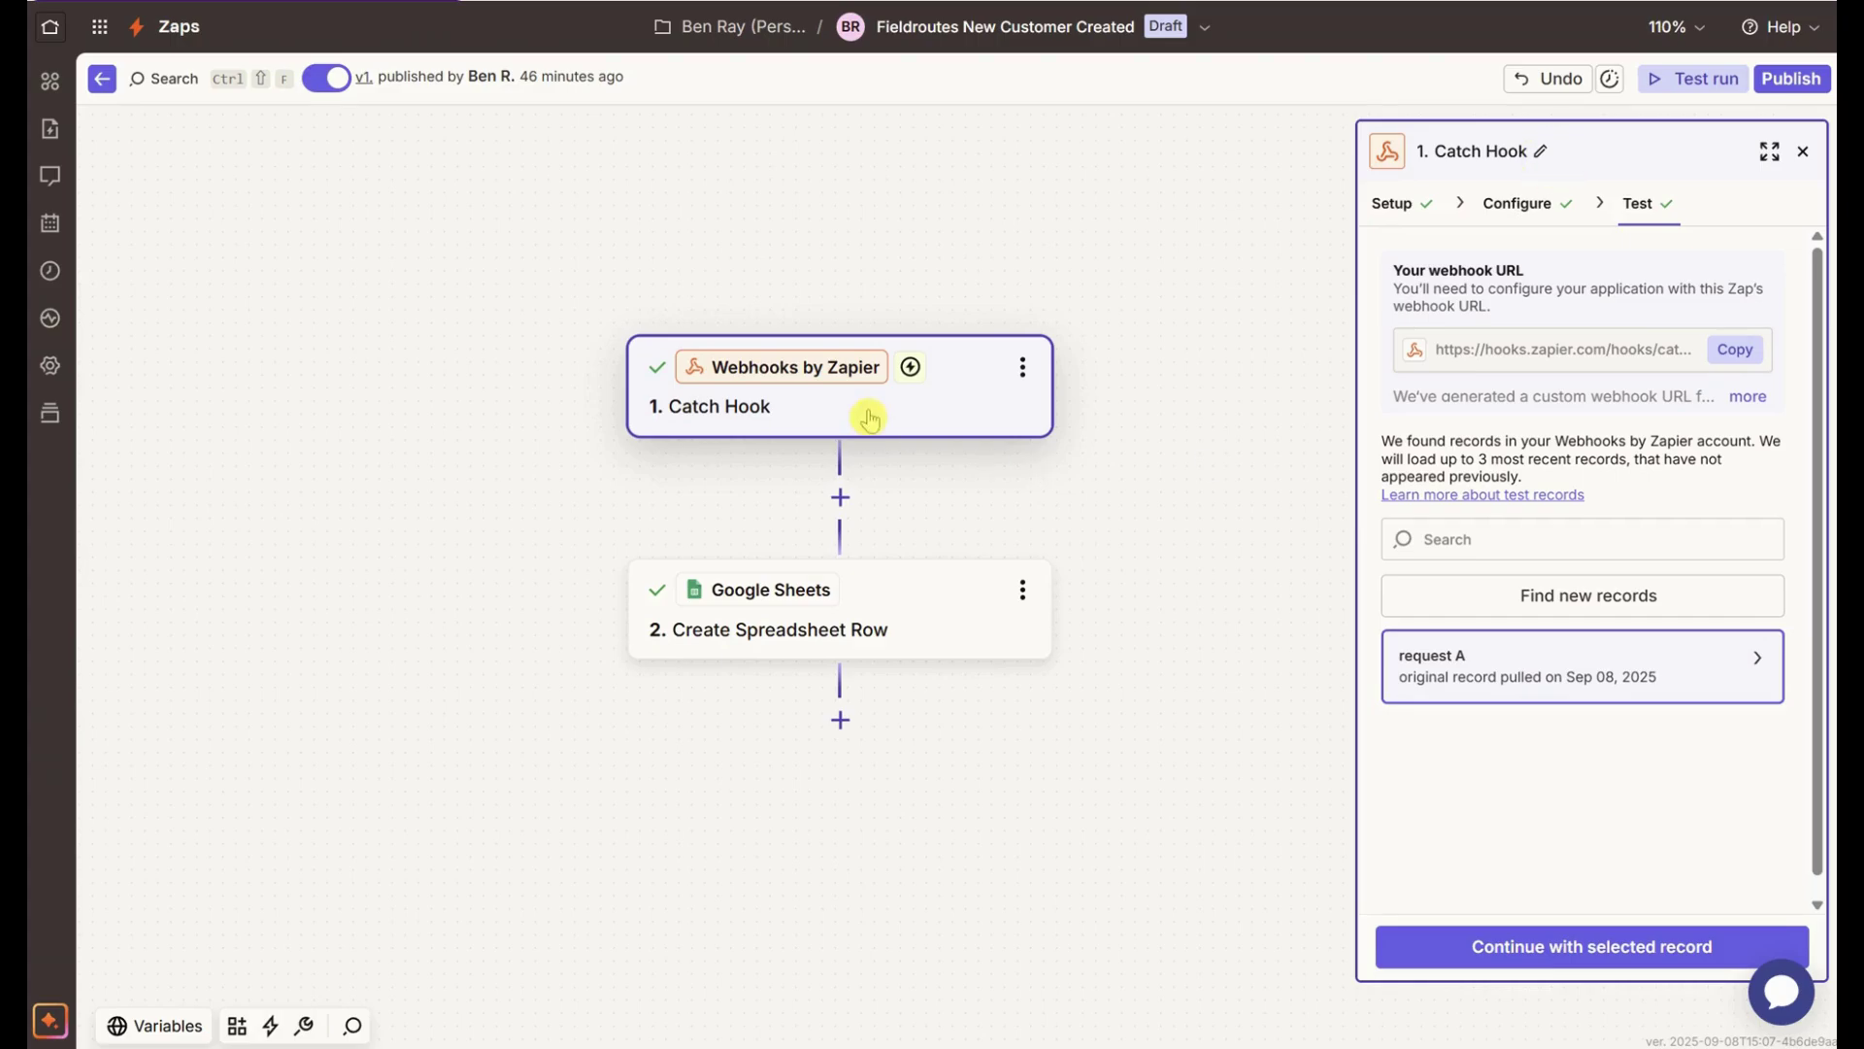
- Search repeatedly for new webhook records, then continue with request A to Create Spreadsheet Row
left_click(1592, 604)
left_click(1542, 596)
left_click(1523, 596)
left_click(1597, 593)
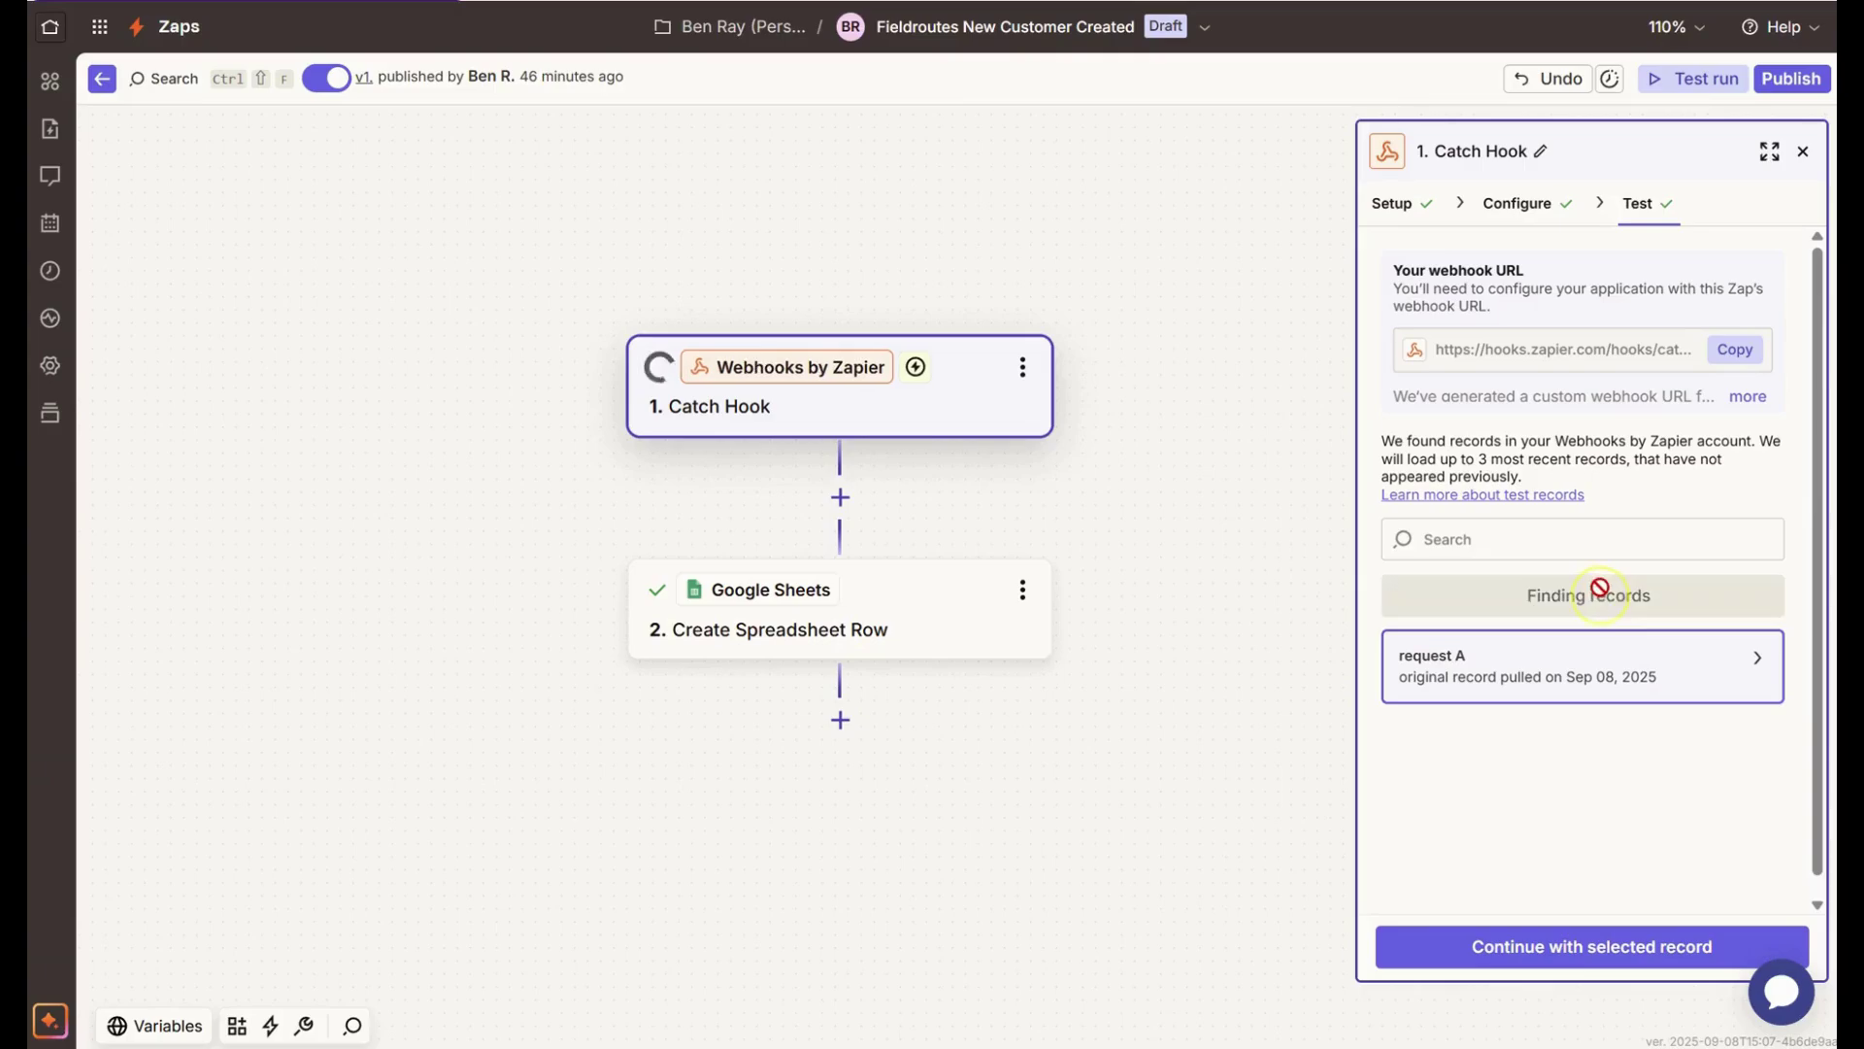
left_click(1588, 593)
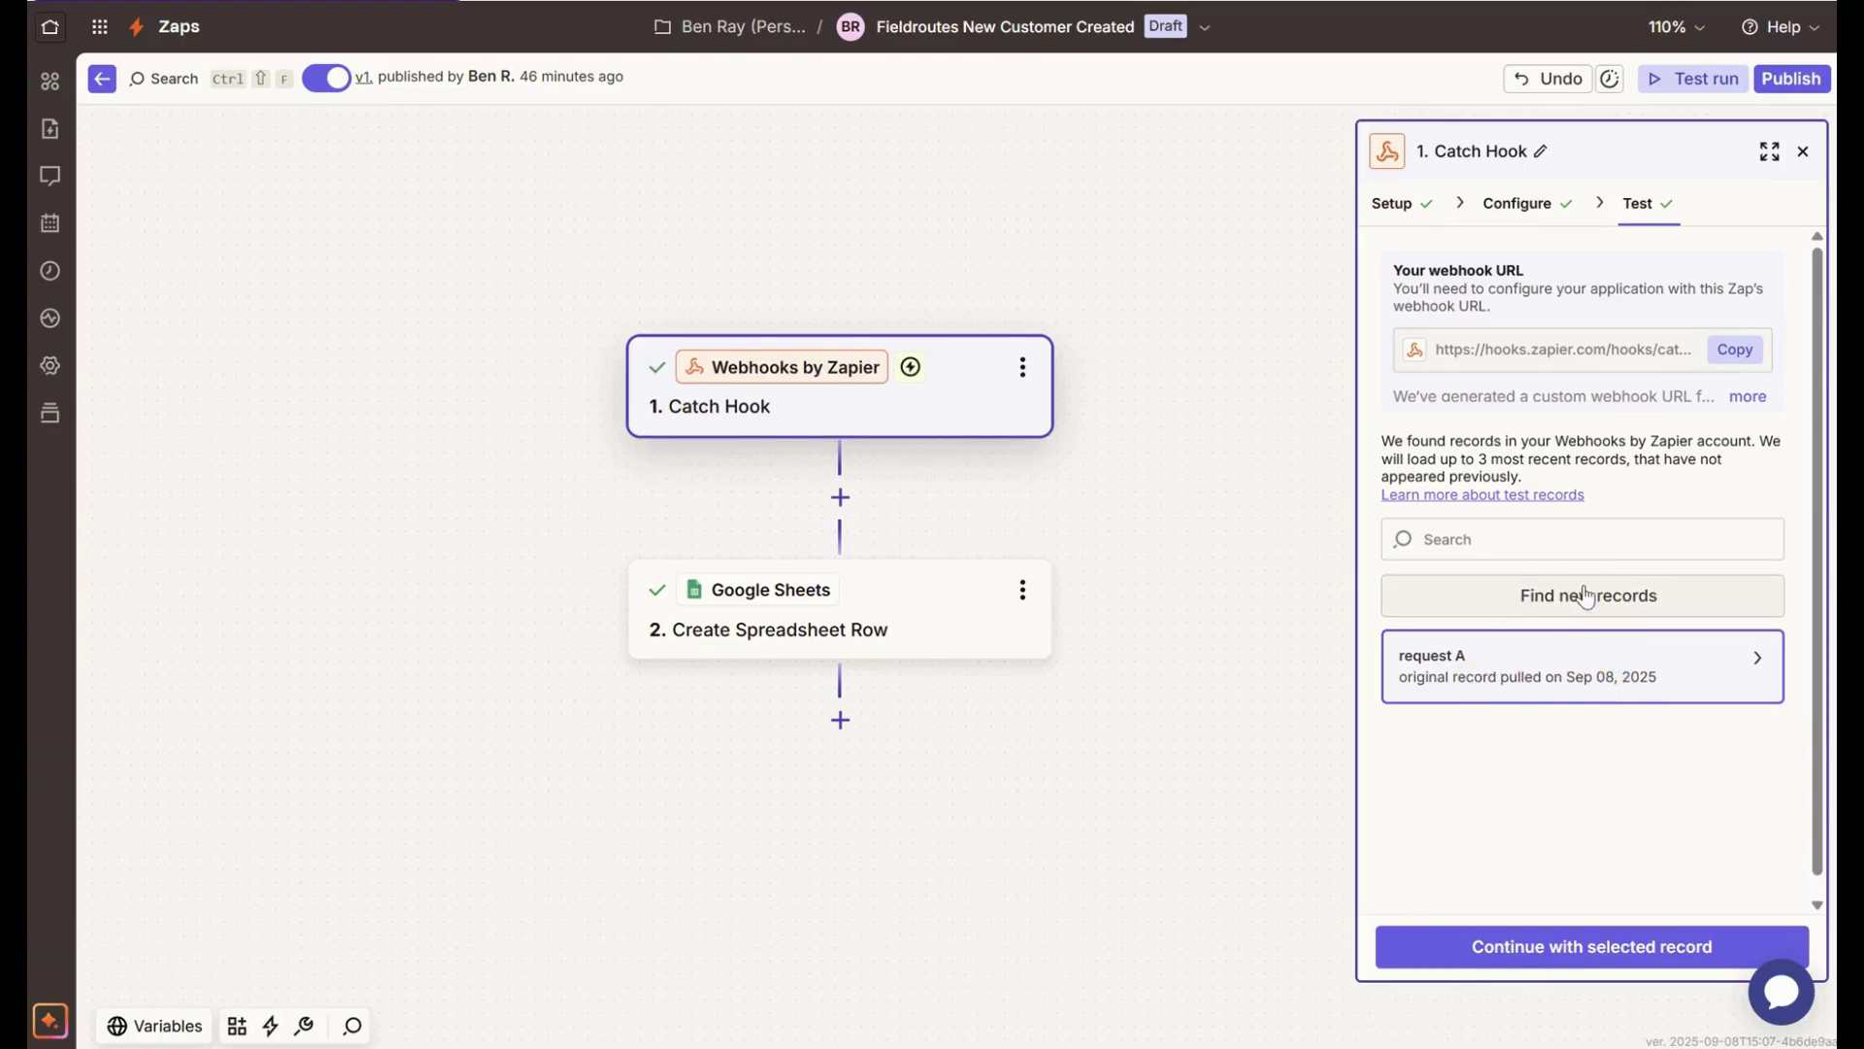
left_click(1550, 598)
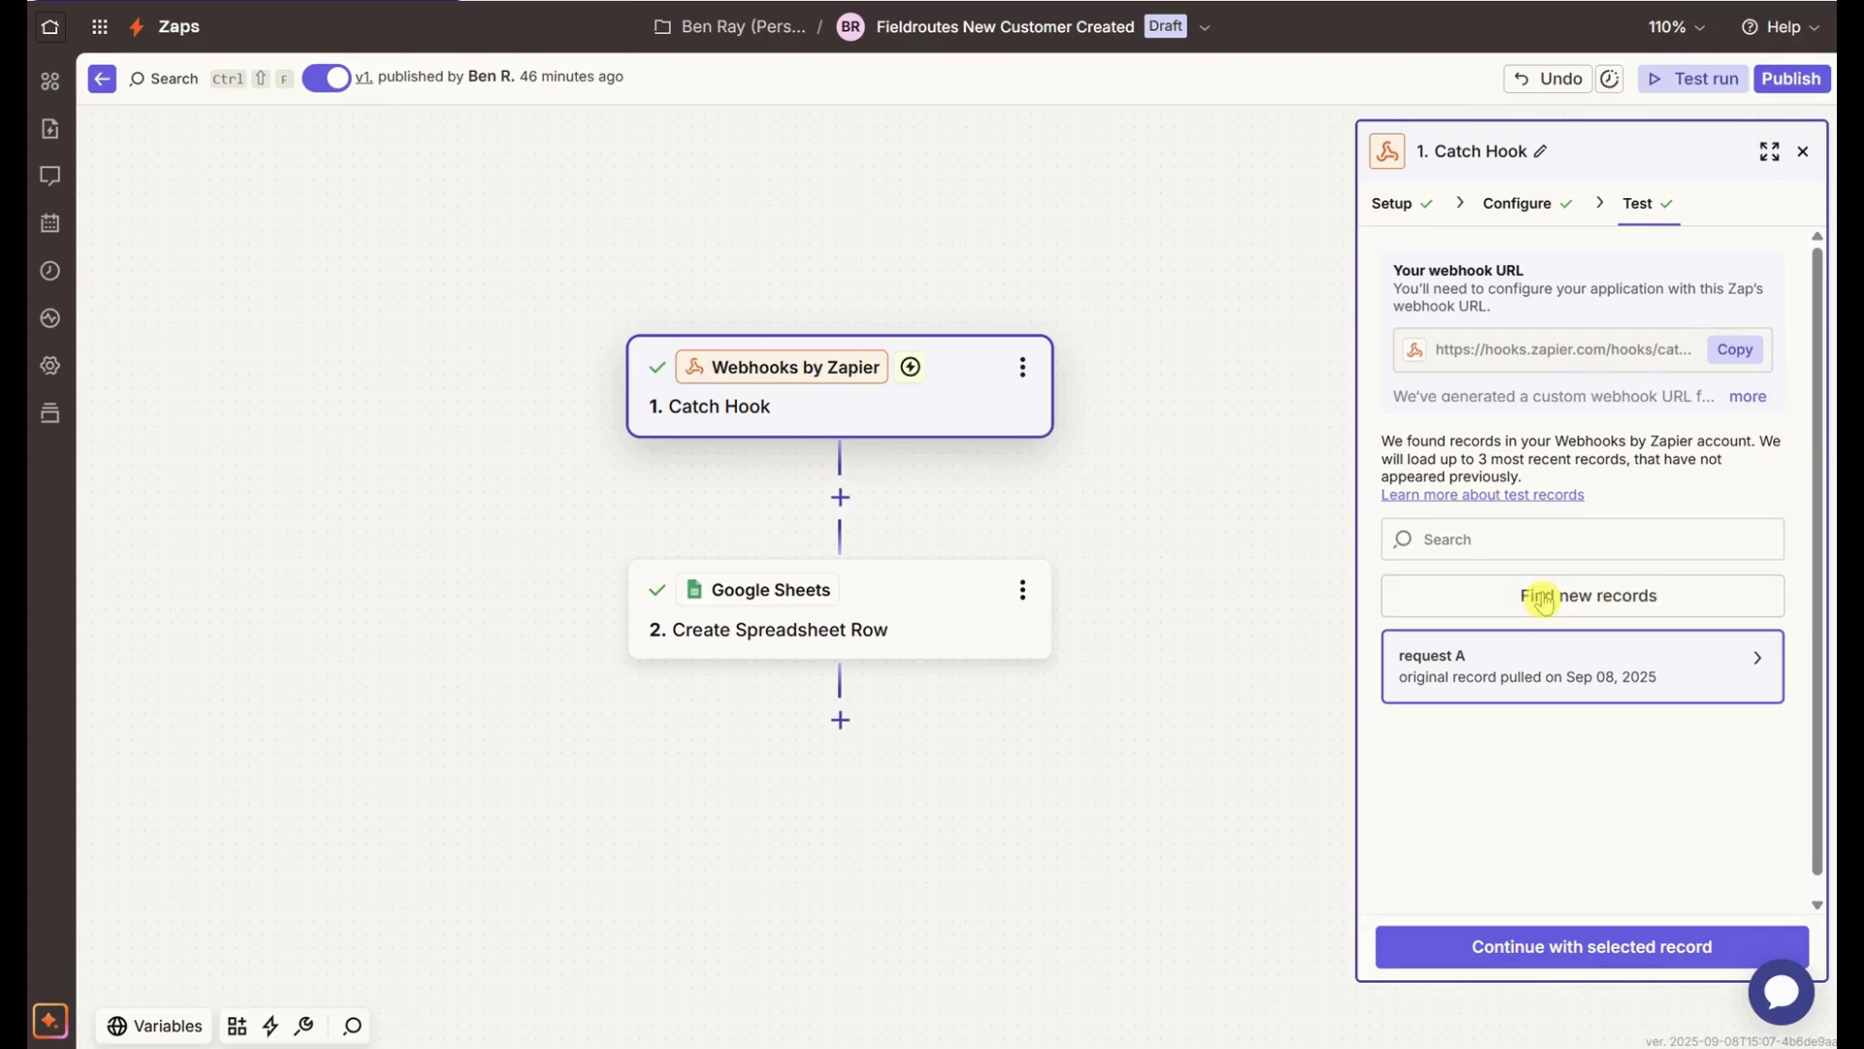
left_click(1542, 600)
left_click(1476, 604)
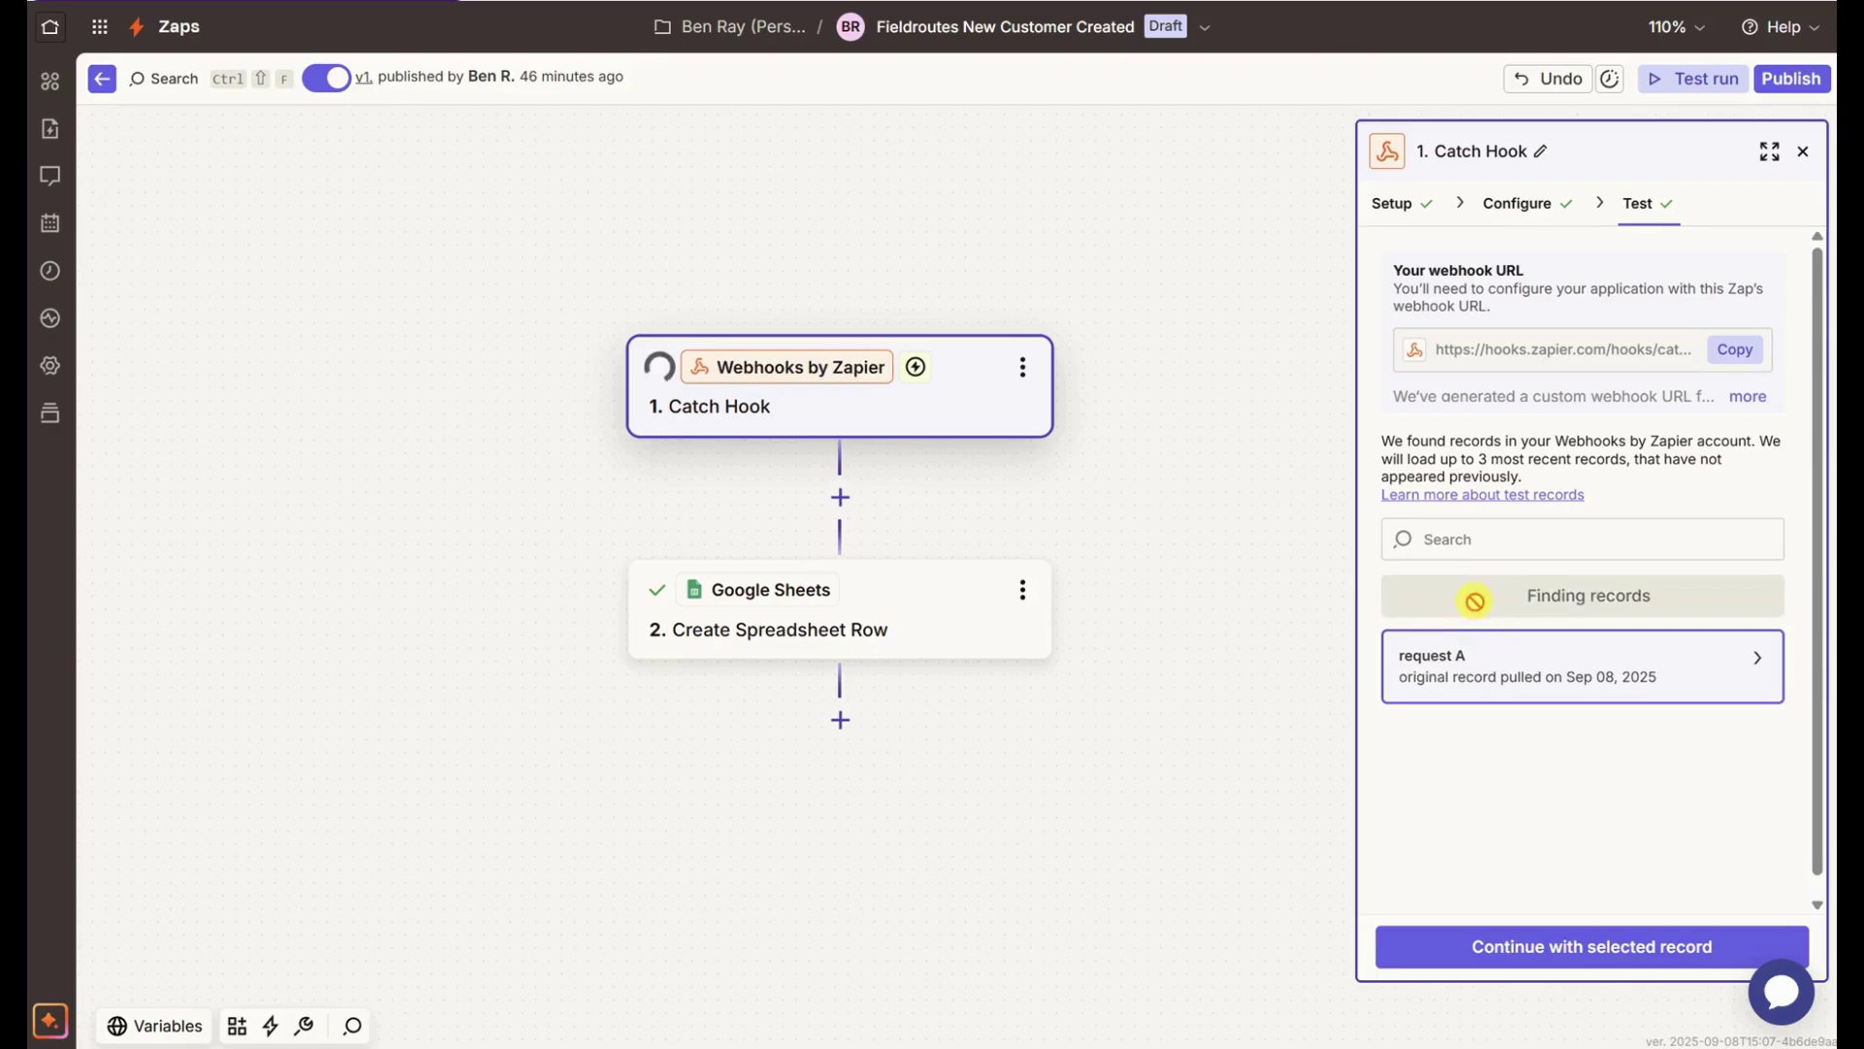
mouse_move(1644, 657)
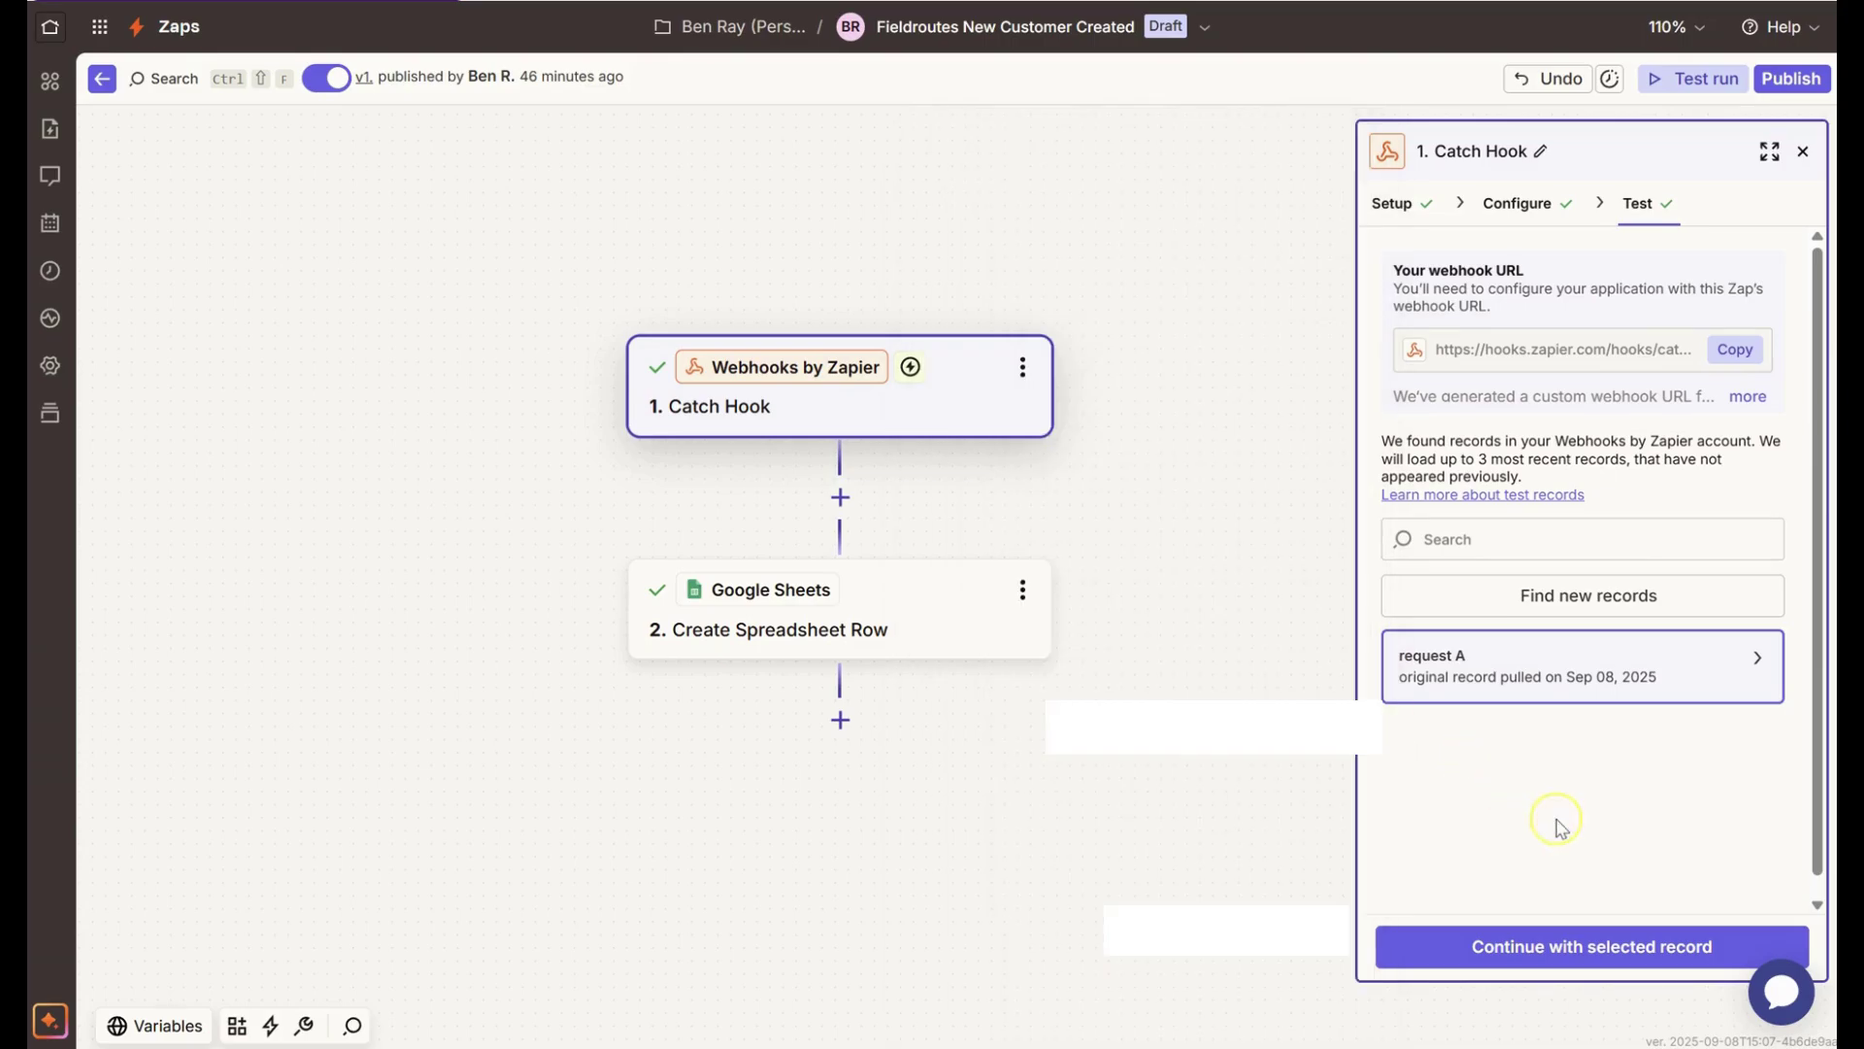
left_click(1579, 950)
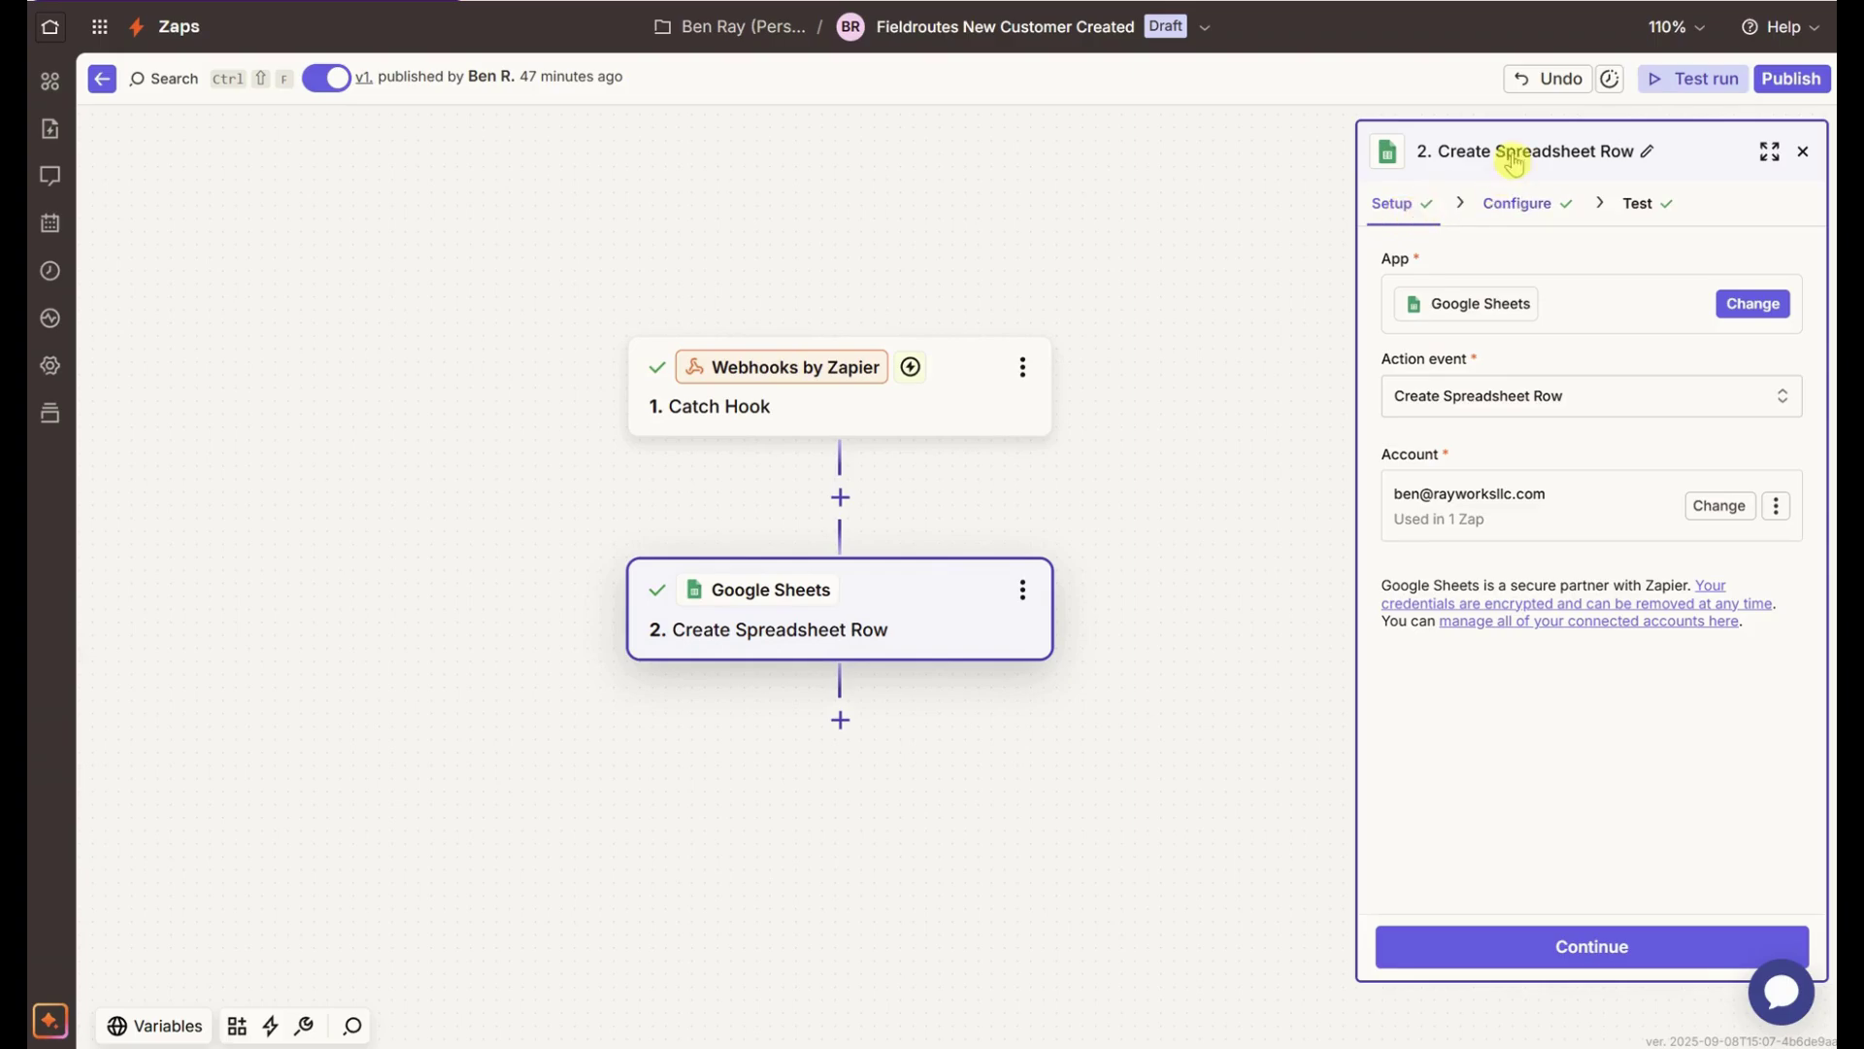
- Check the row step's Setup and Configure tabs to reach the spreadsheet column fields
left_click(1513, 210)
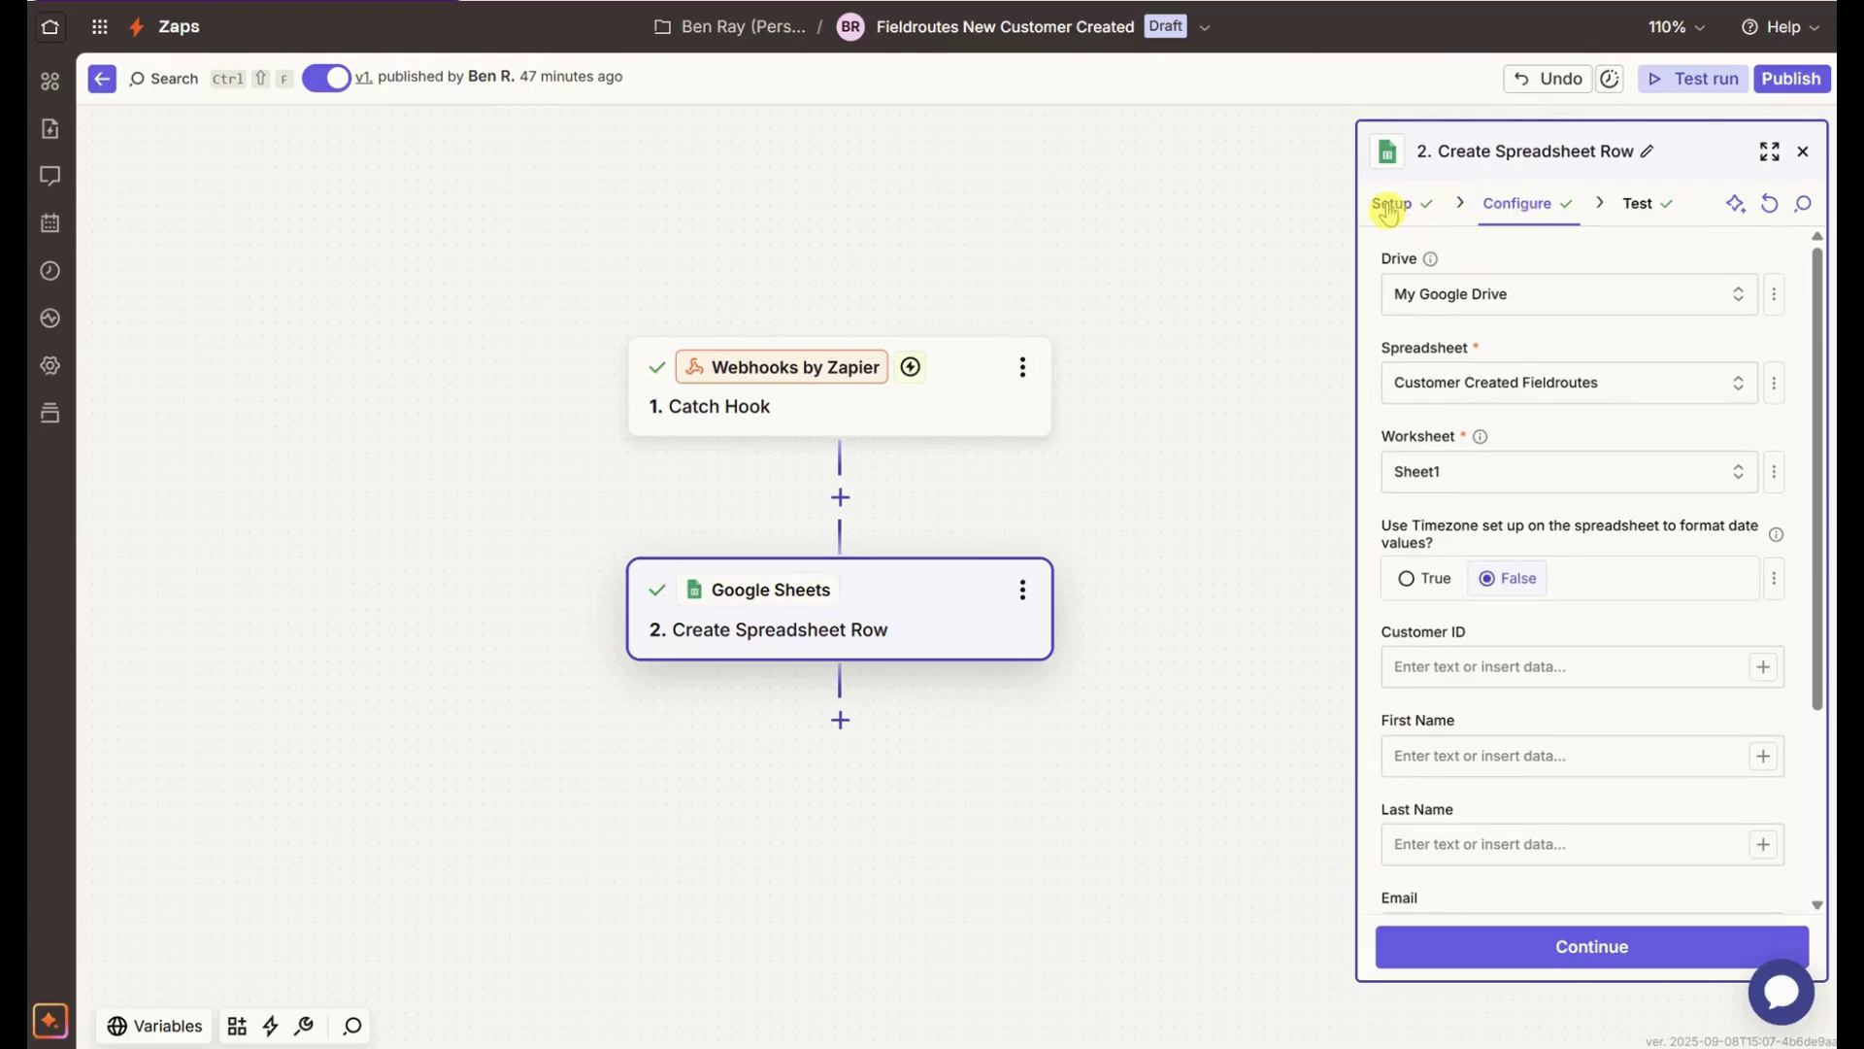
left_click(1390, 208)
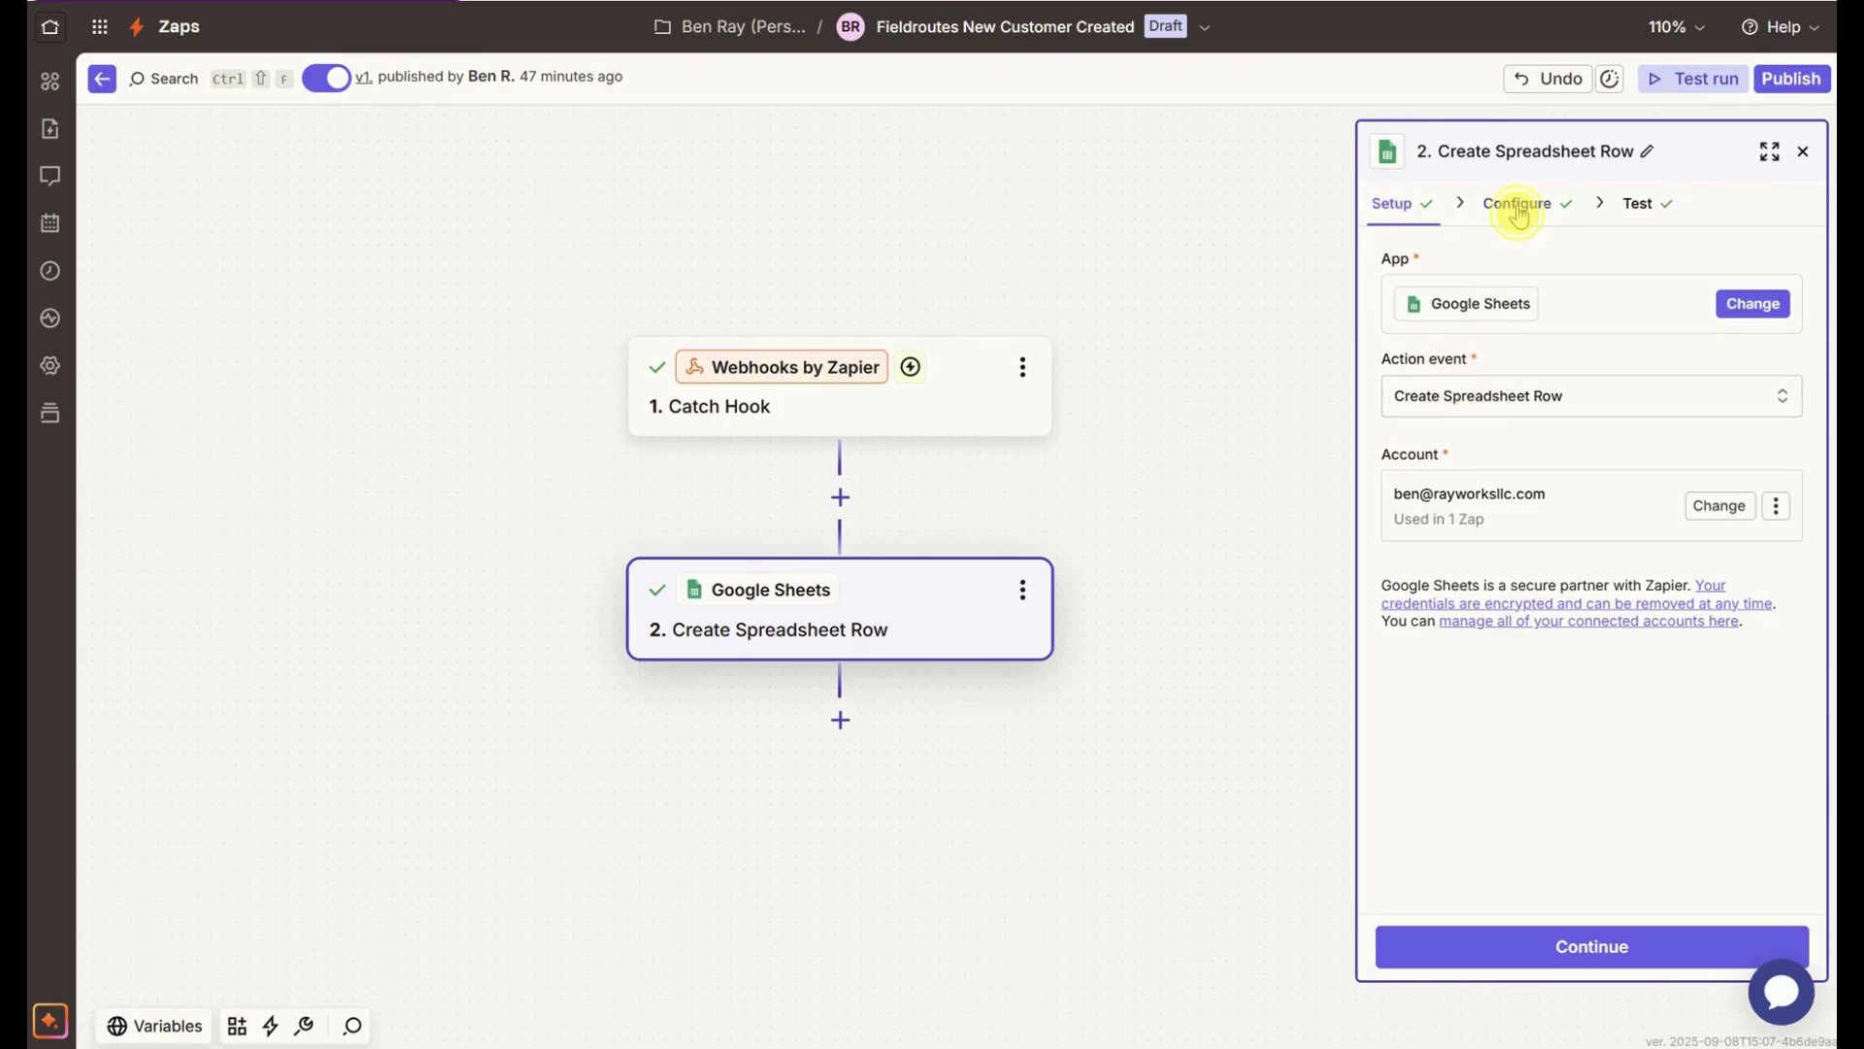
left_click(1517, 204)
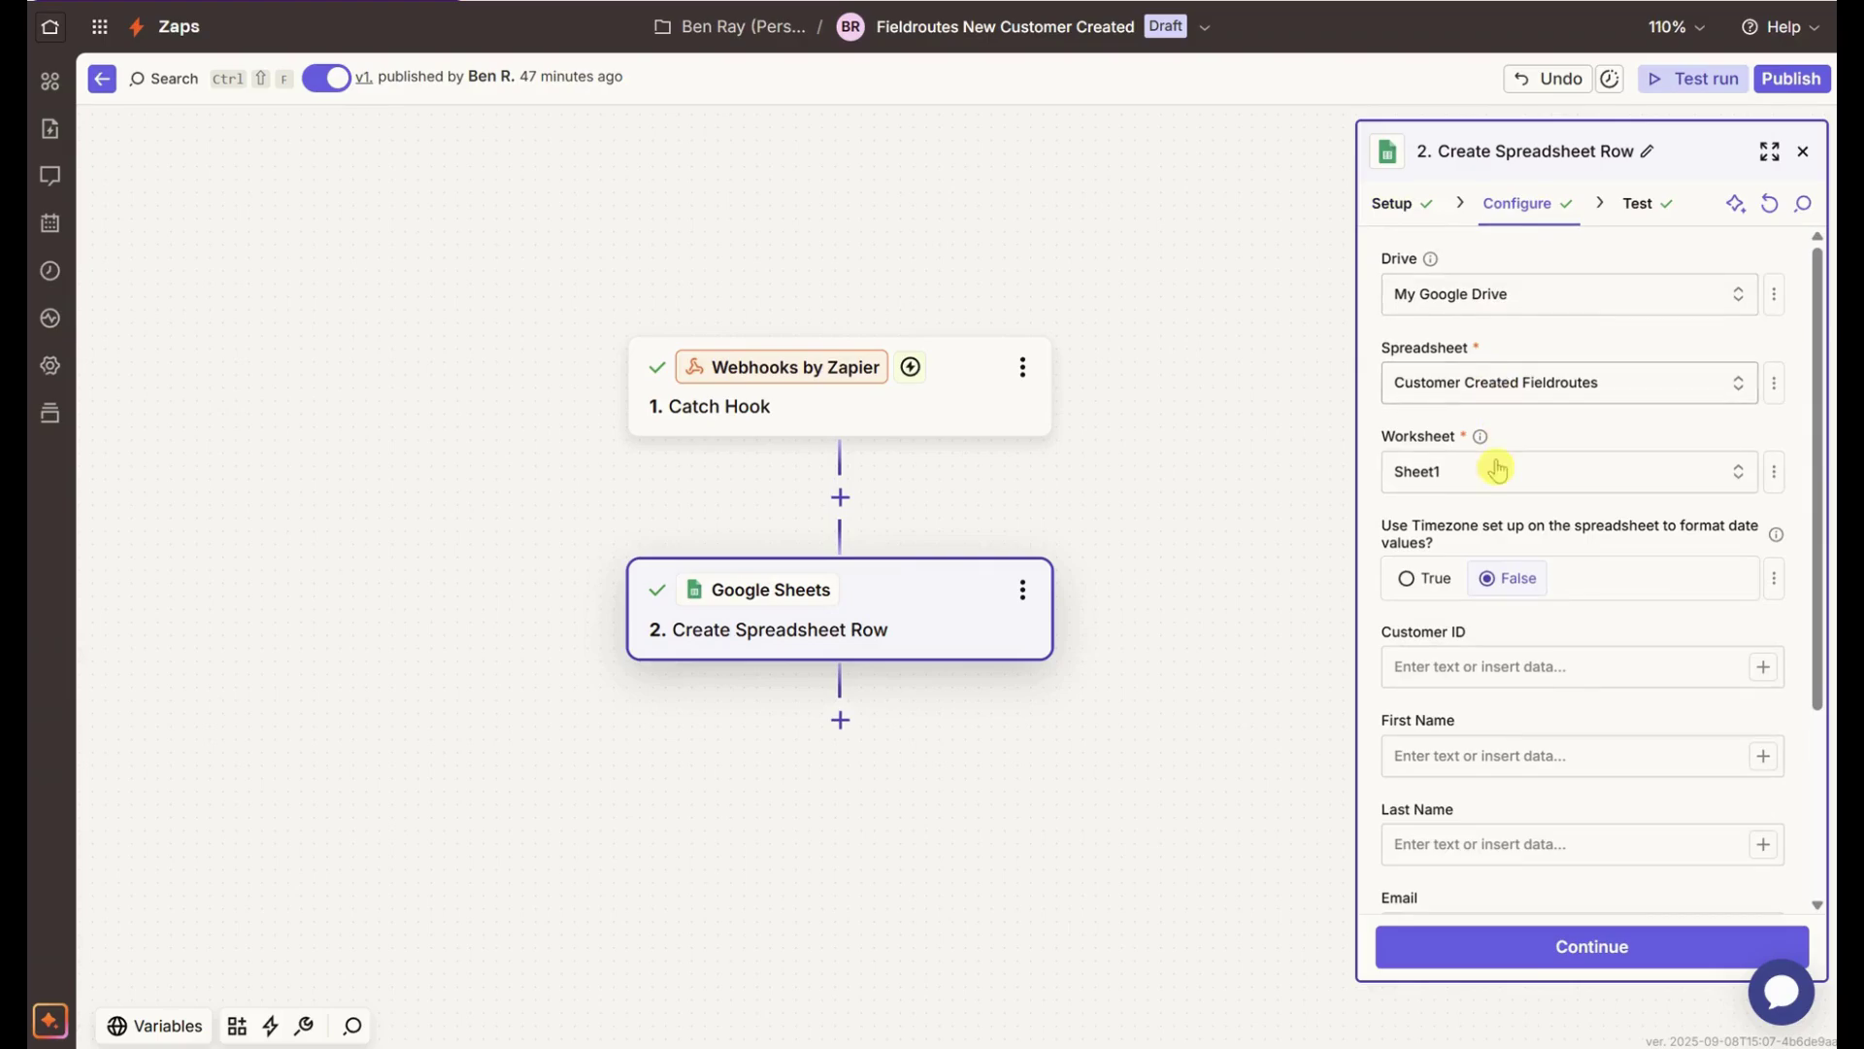
scroll(1447, 472, "down", 3)
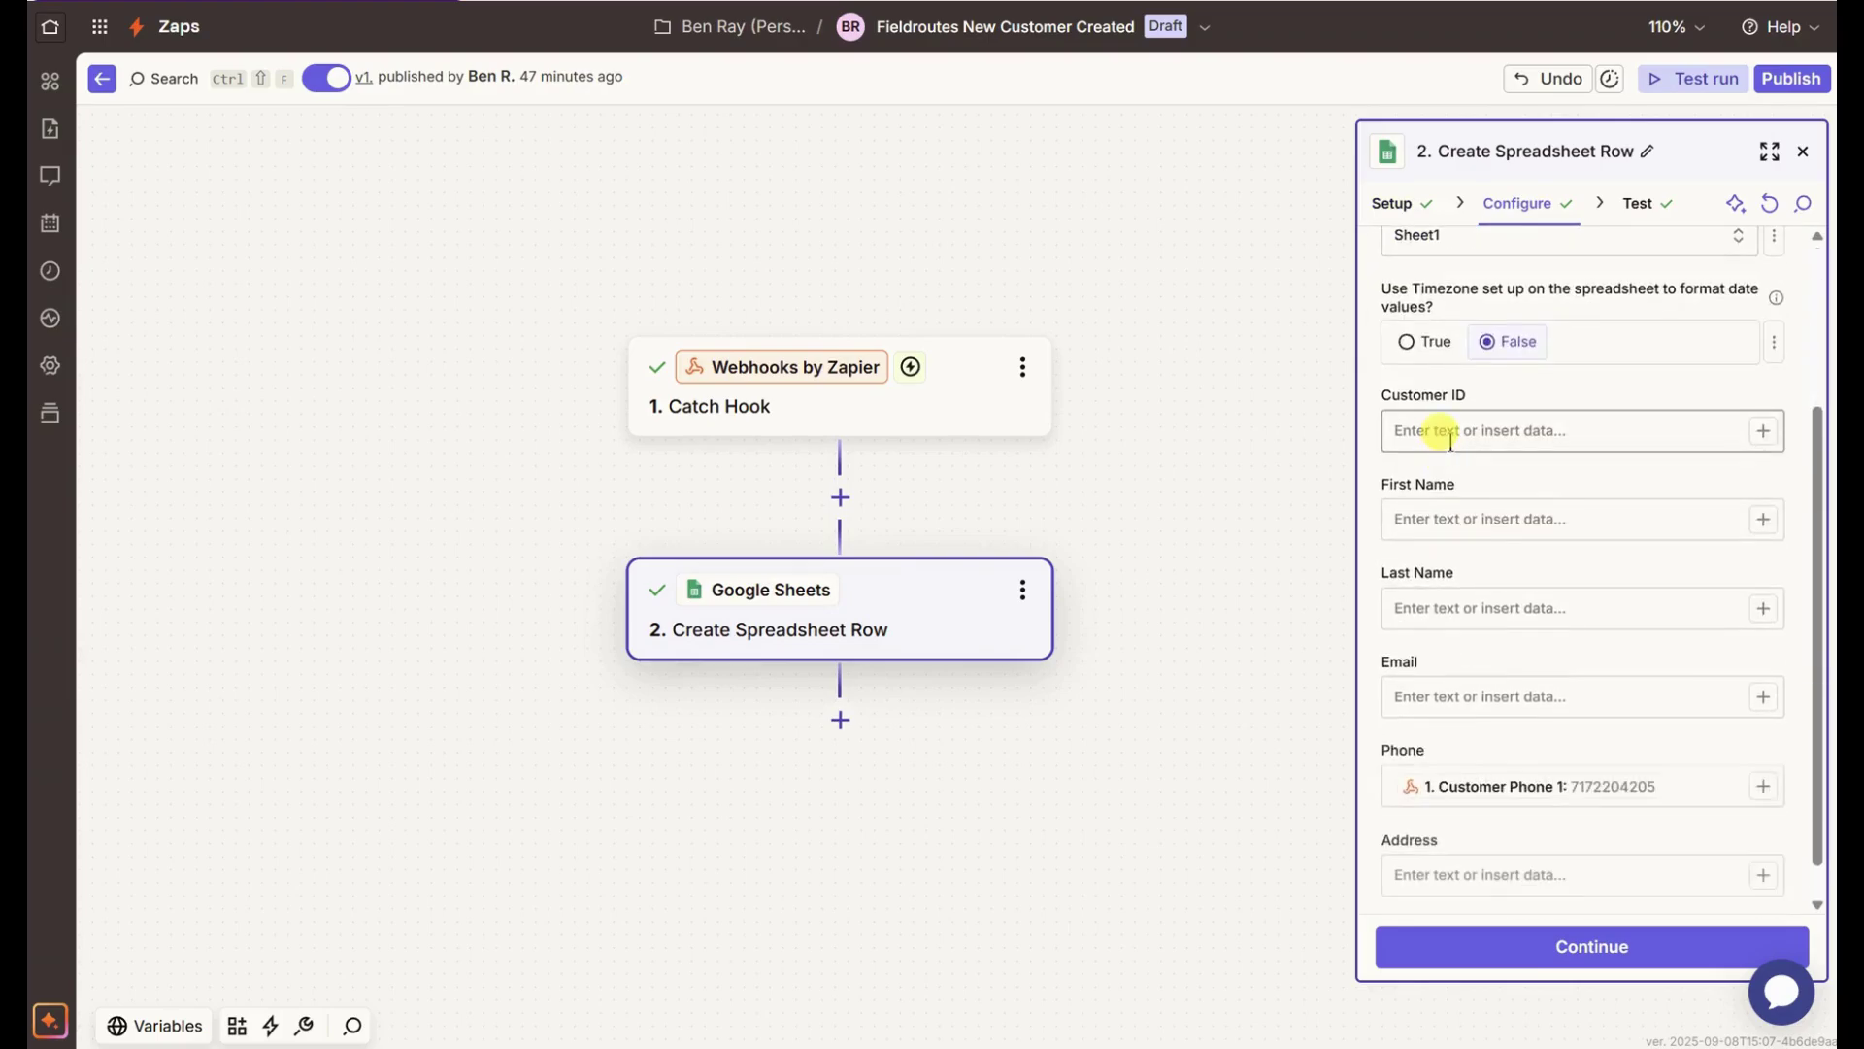
- Map the hook's Customer Id into the Customer ID column
left_click(1485, 391)
left_click(1764, 510)
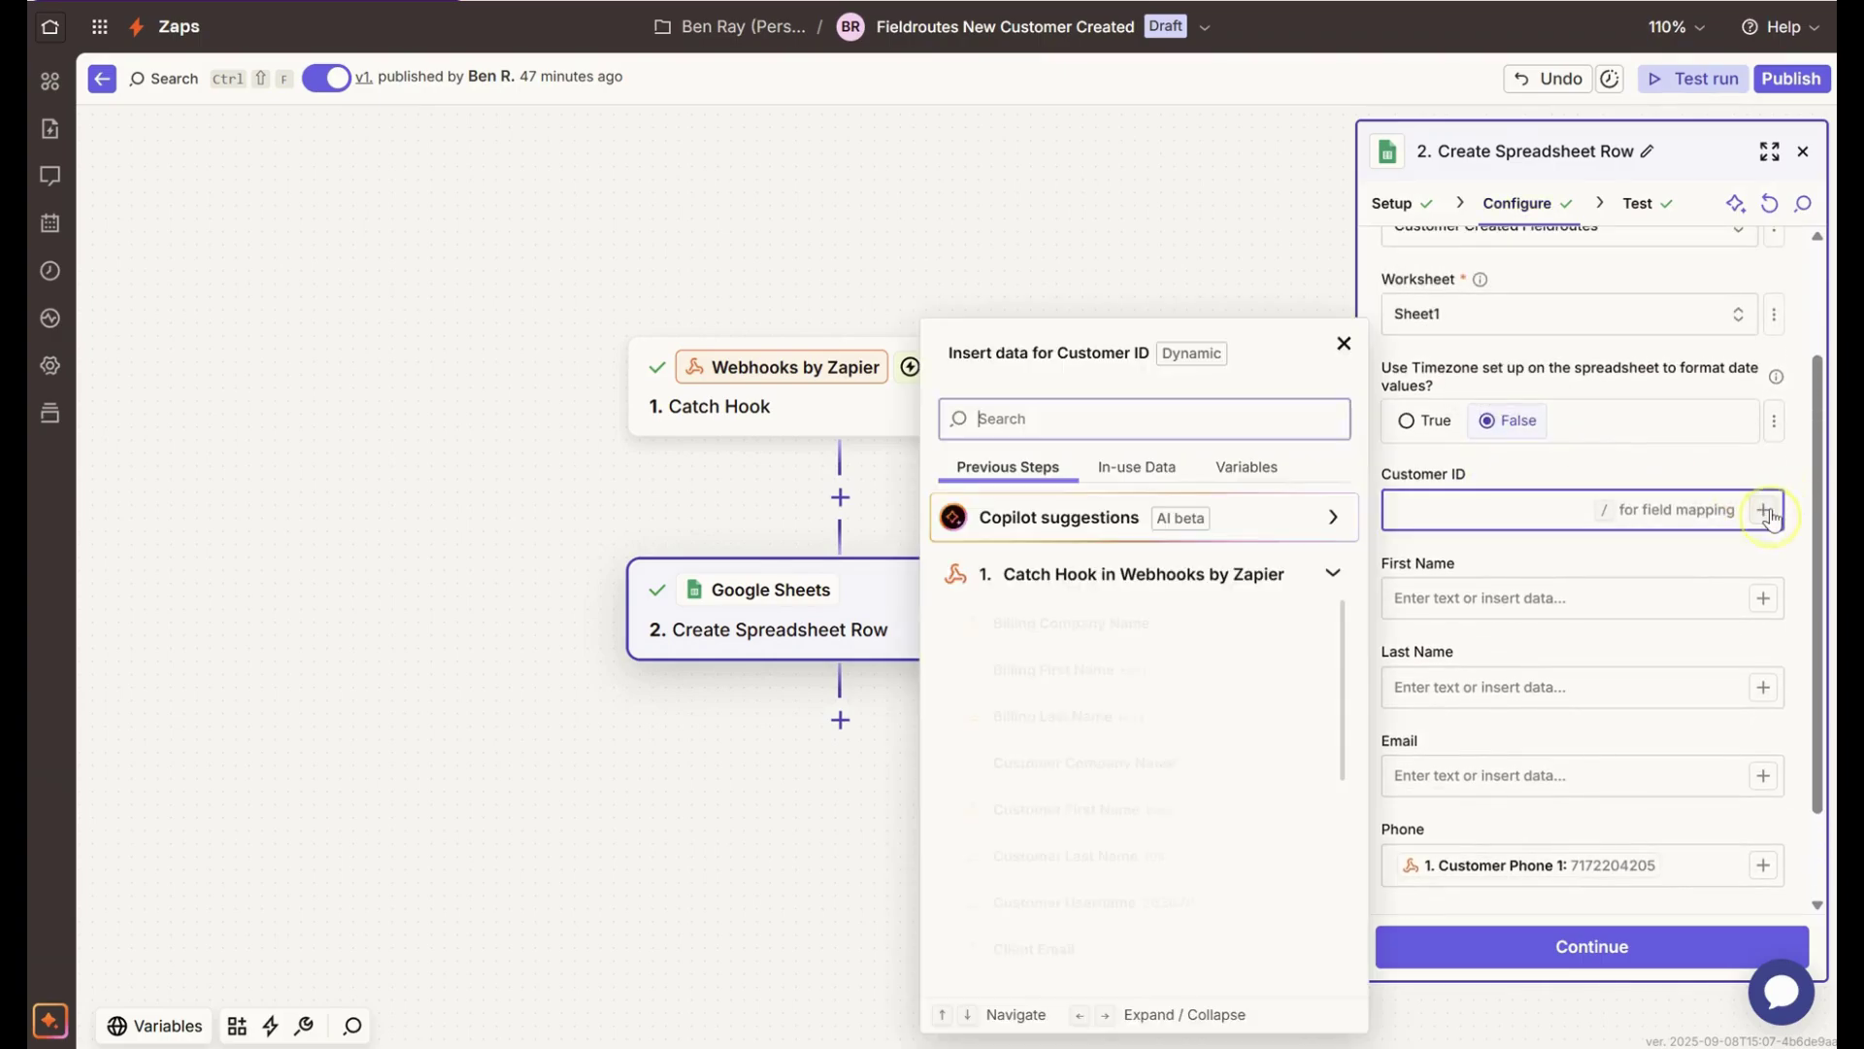
scroll(1094, 784, "down", 2)
scroll(1095, 784, "down", 5)
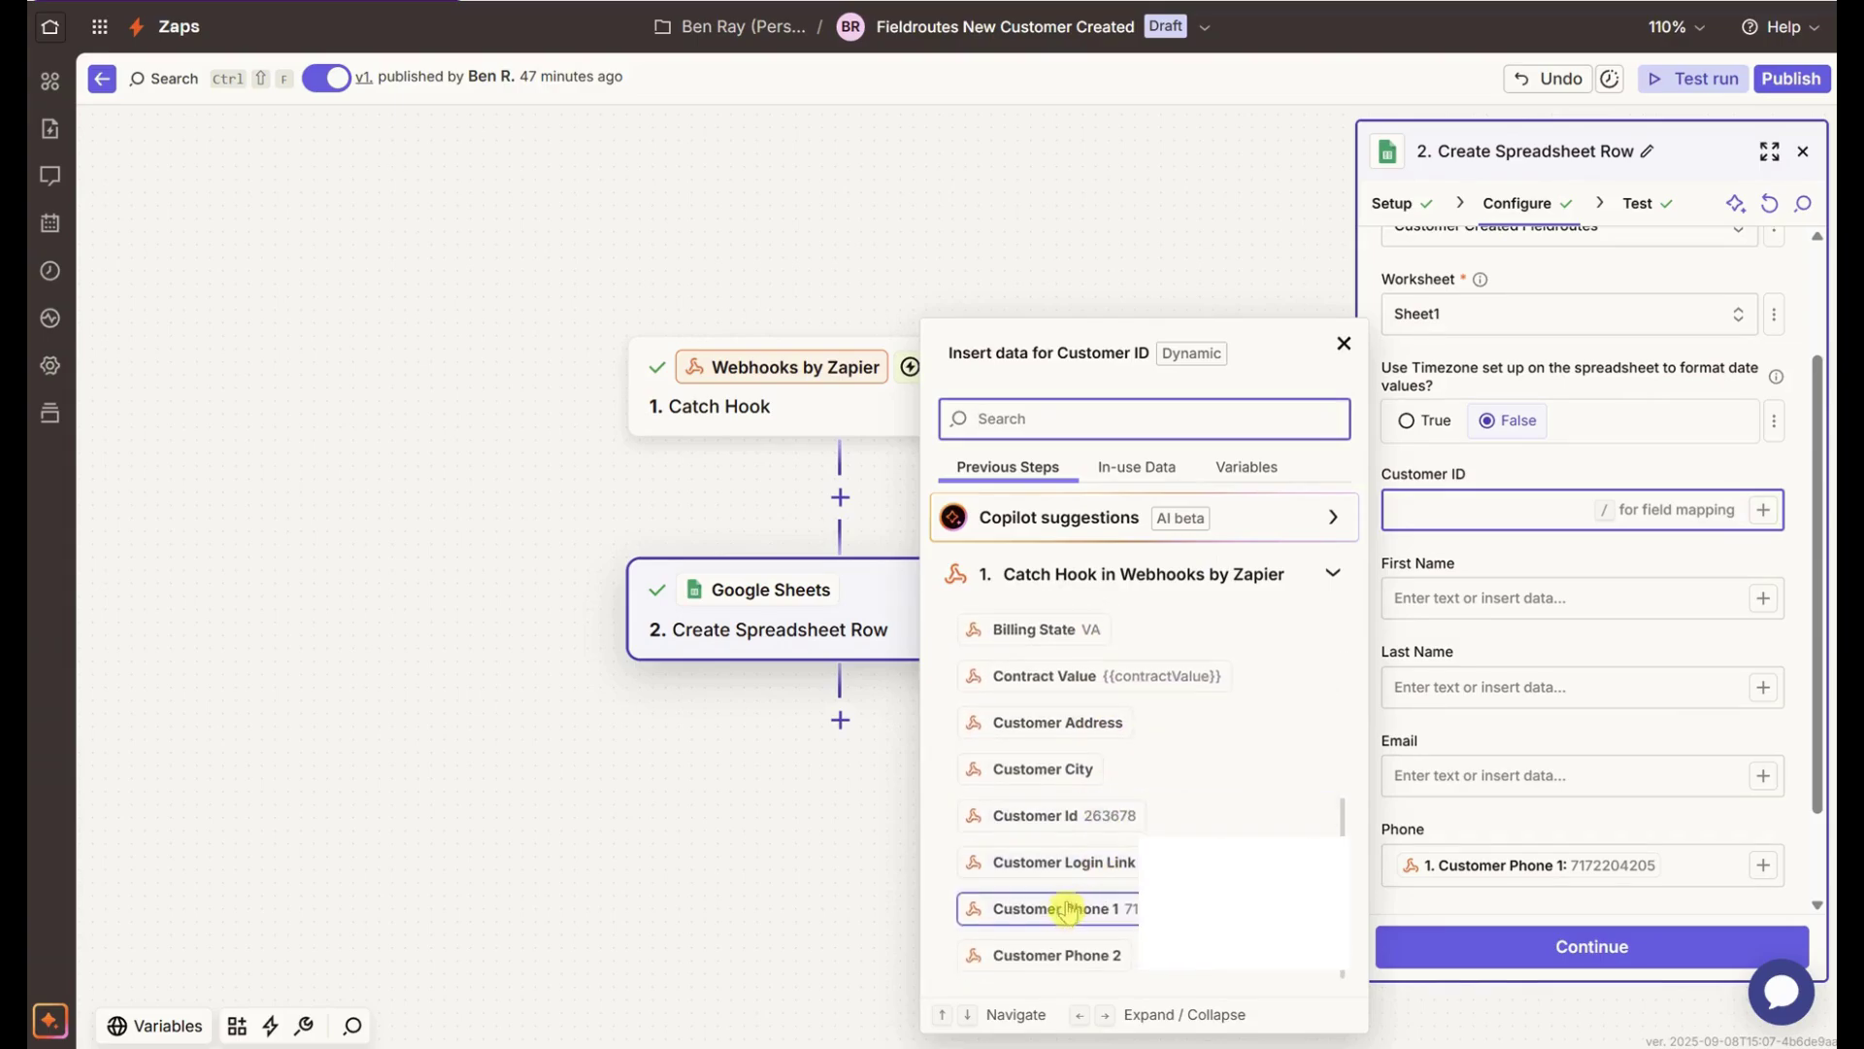
left_click(1058, 818)
left_click(1583, 471)
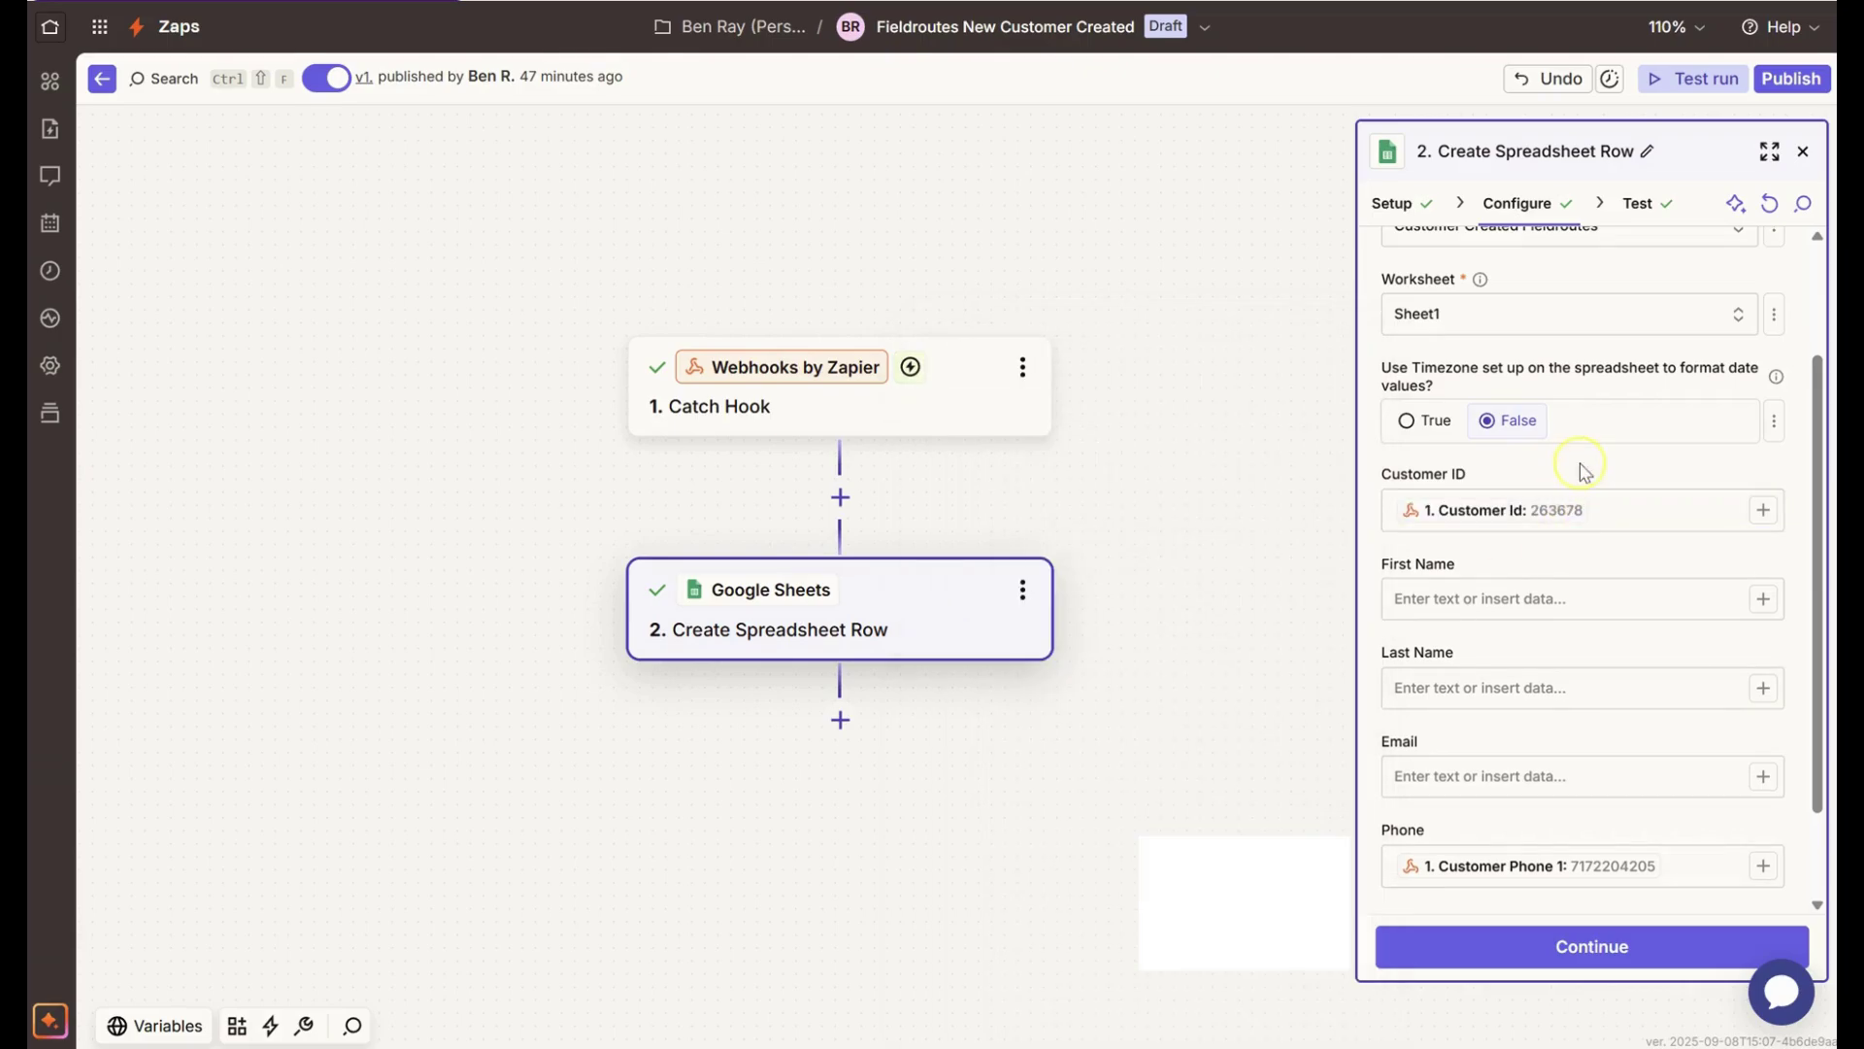
- Map Billing First Name and Billing Last Name into the First Name and Last Name columns
left_click(1469, 597)
left_click(1764, 599)
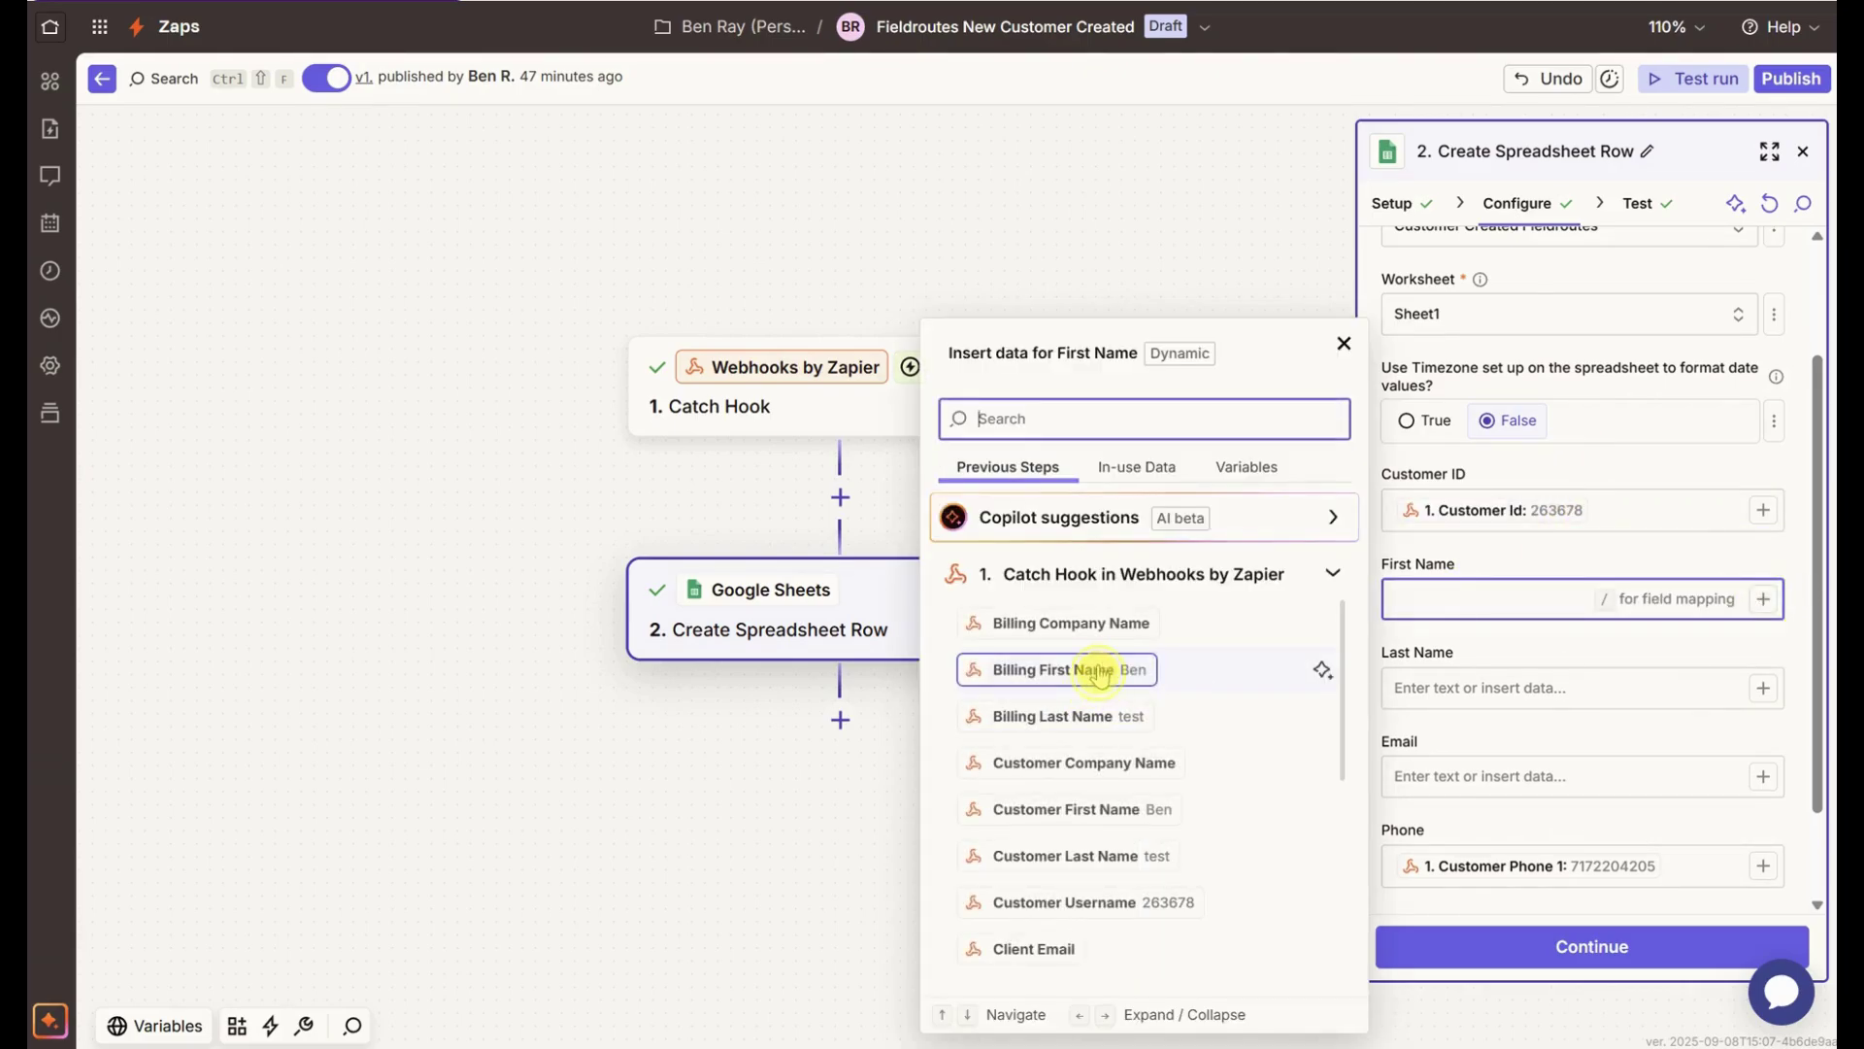
left_click(1082, 670)
left_click(1680, 691)
left_click(1764, 692)
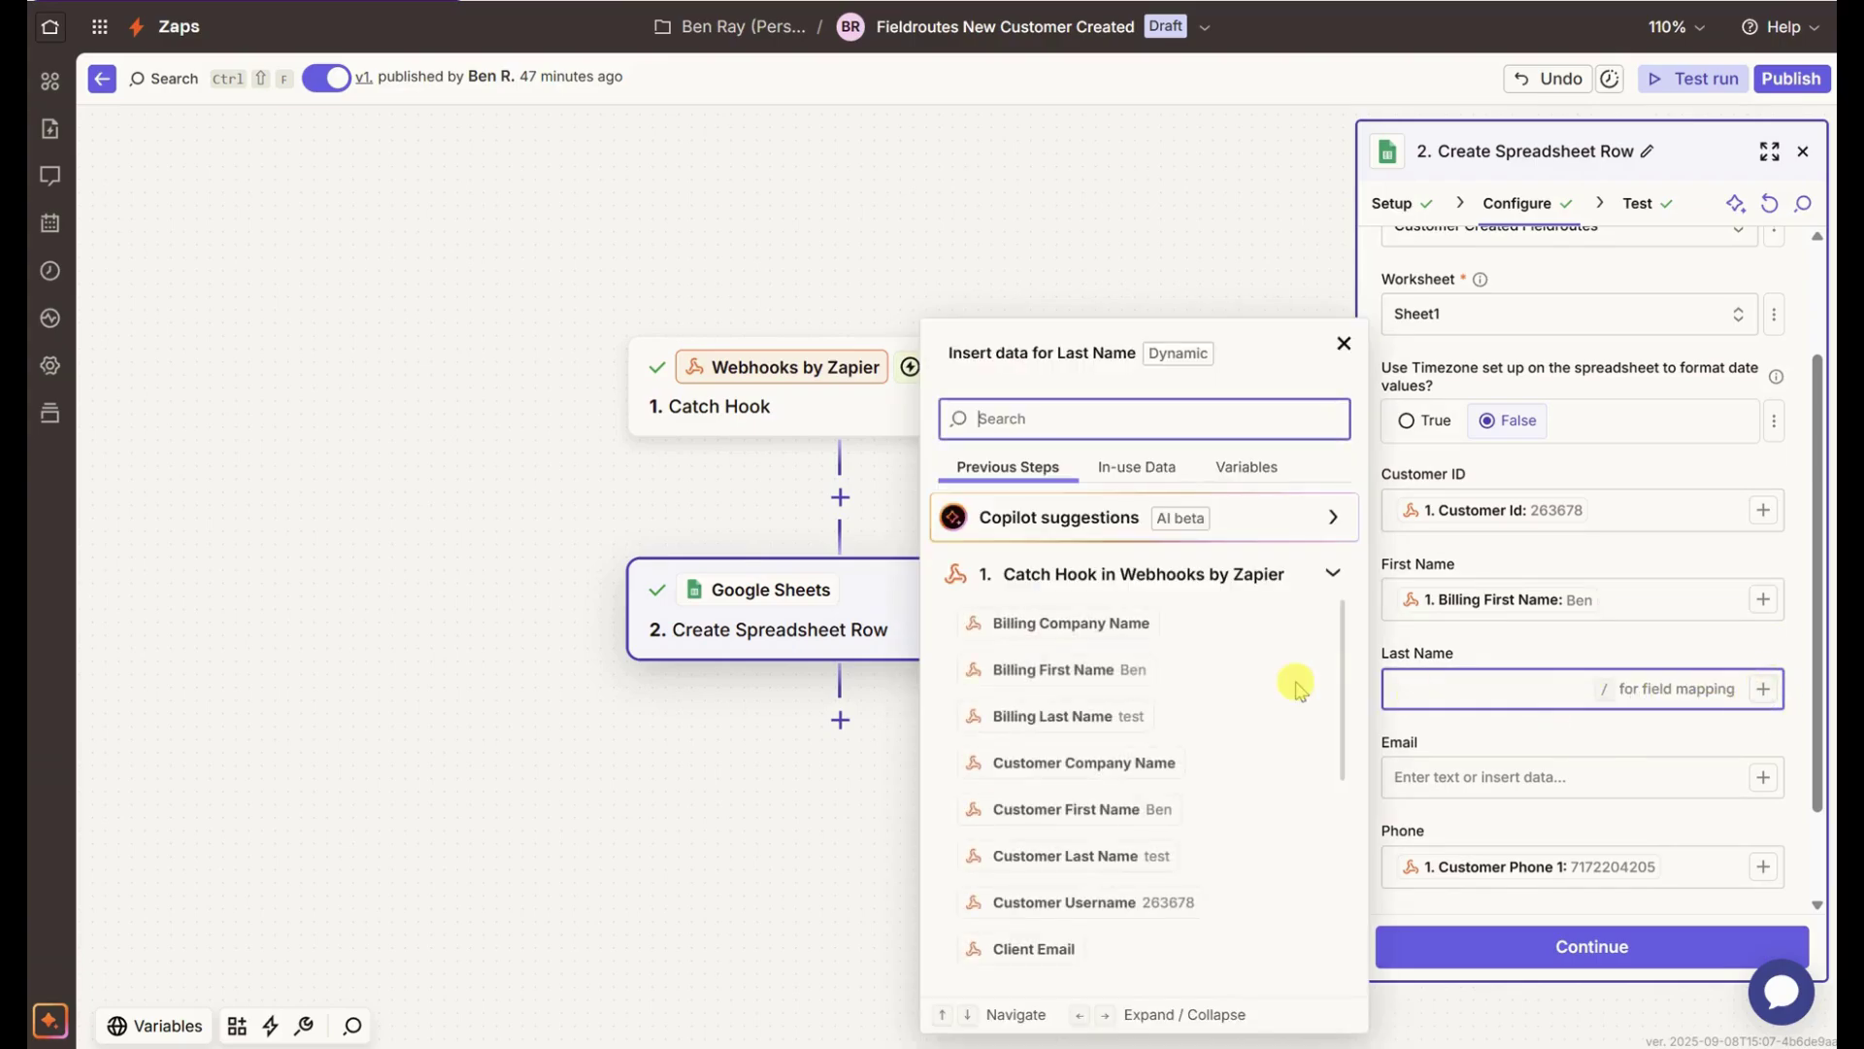
left_click(1091, 716)
left_click(1573, 643)
scroll(1569, 660, "down", 2)
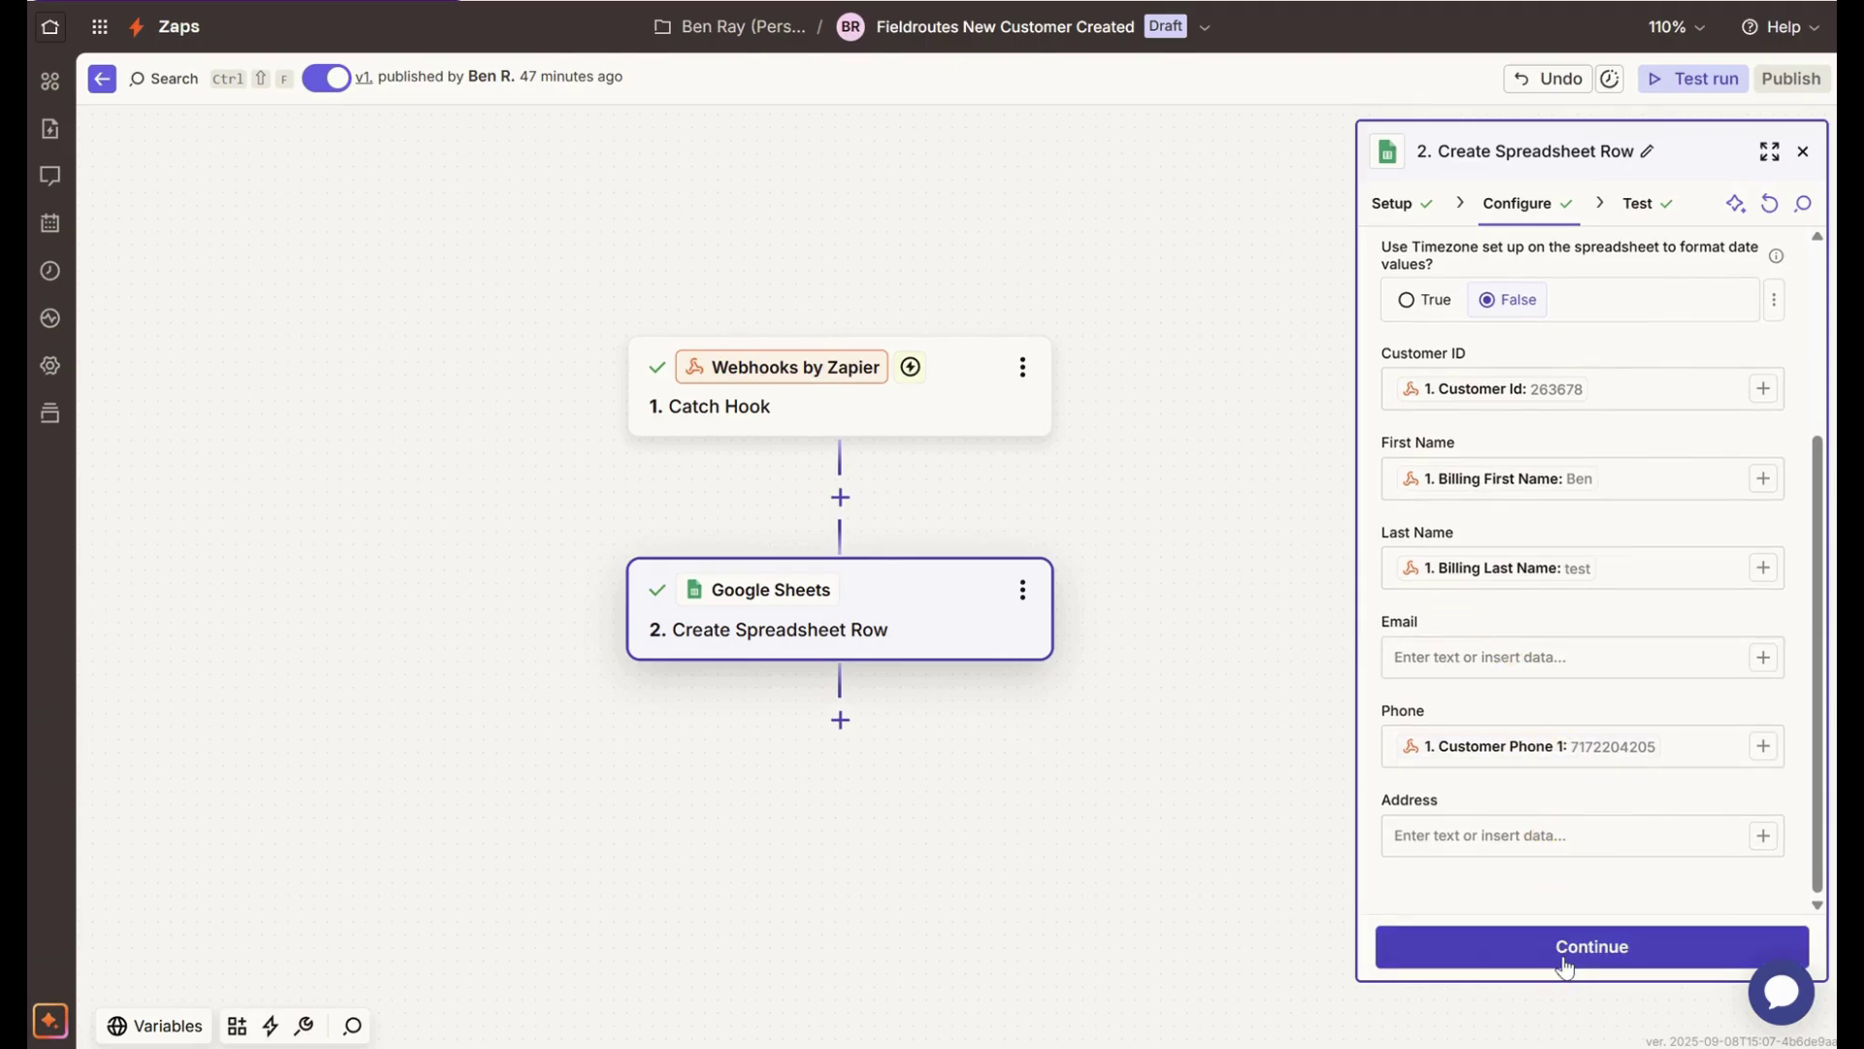
left_click(1565, 962)
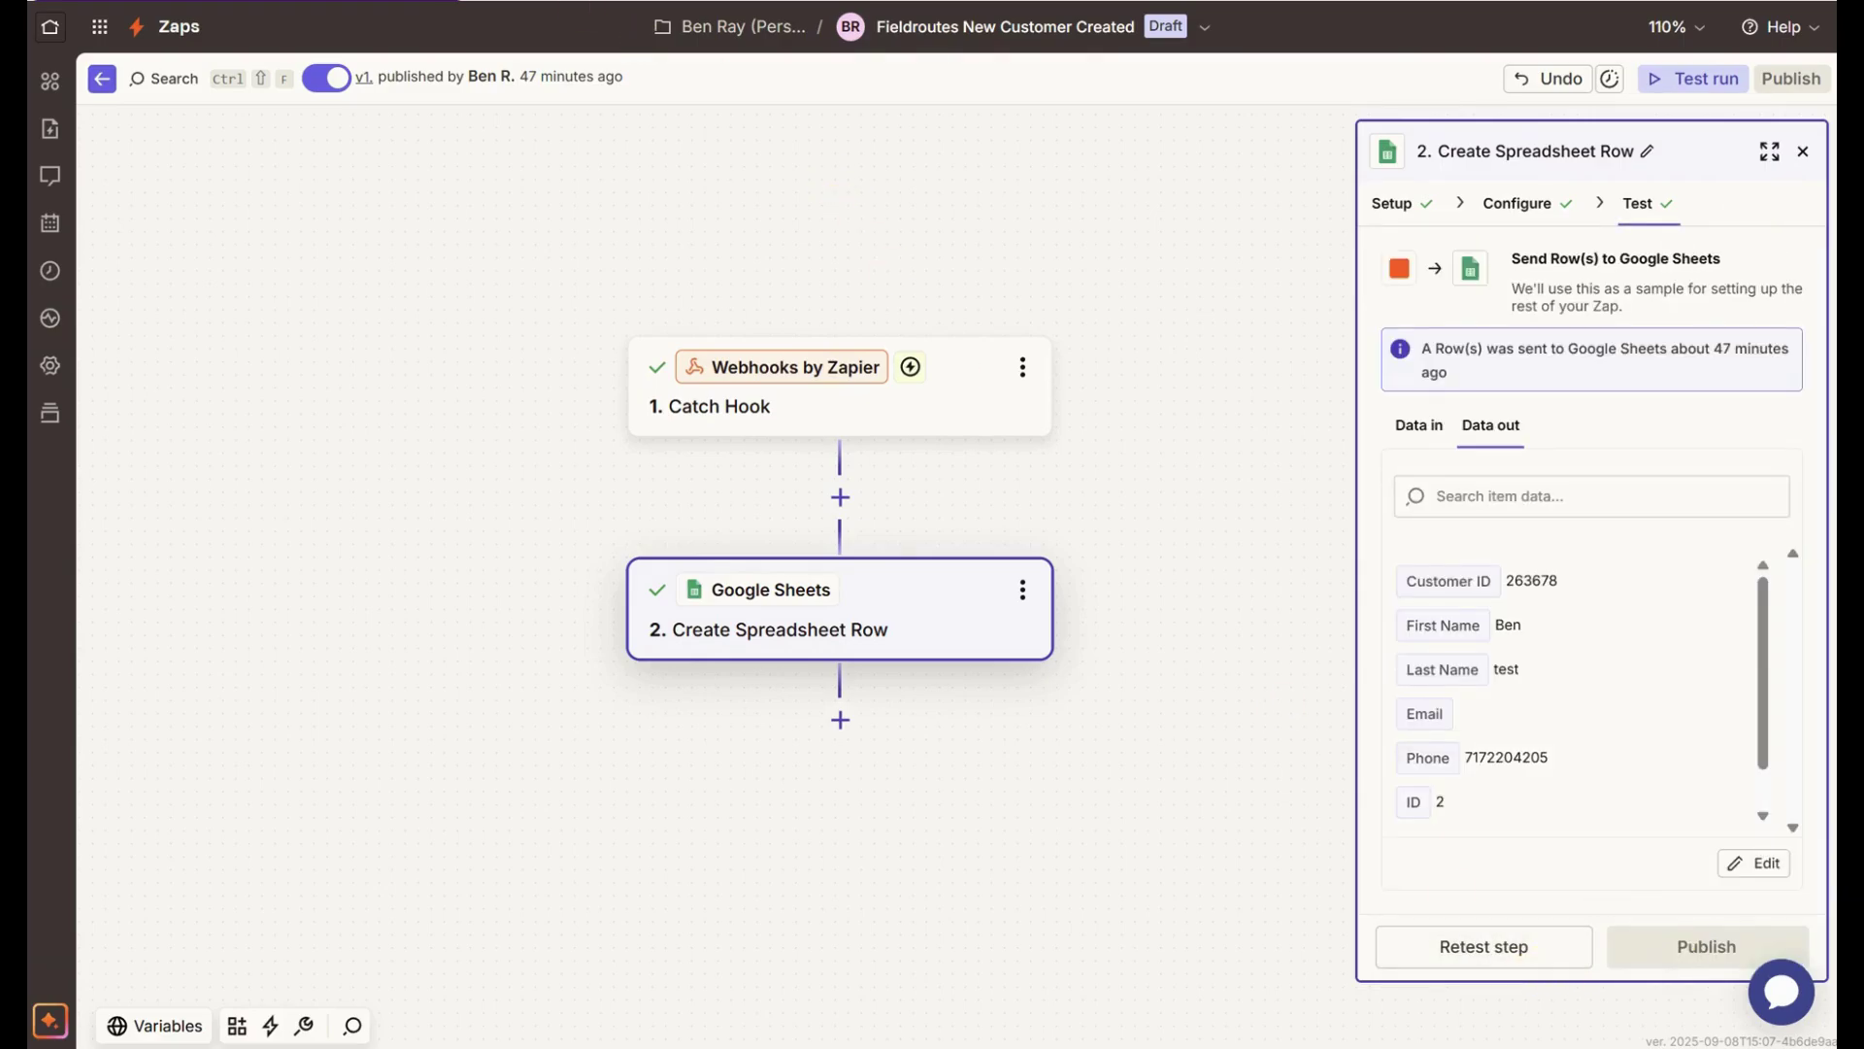
- Check the sheet's header row A1:F1, then retest the step to send a fresh row
left_click(384, 3)
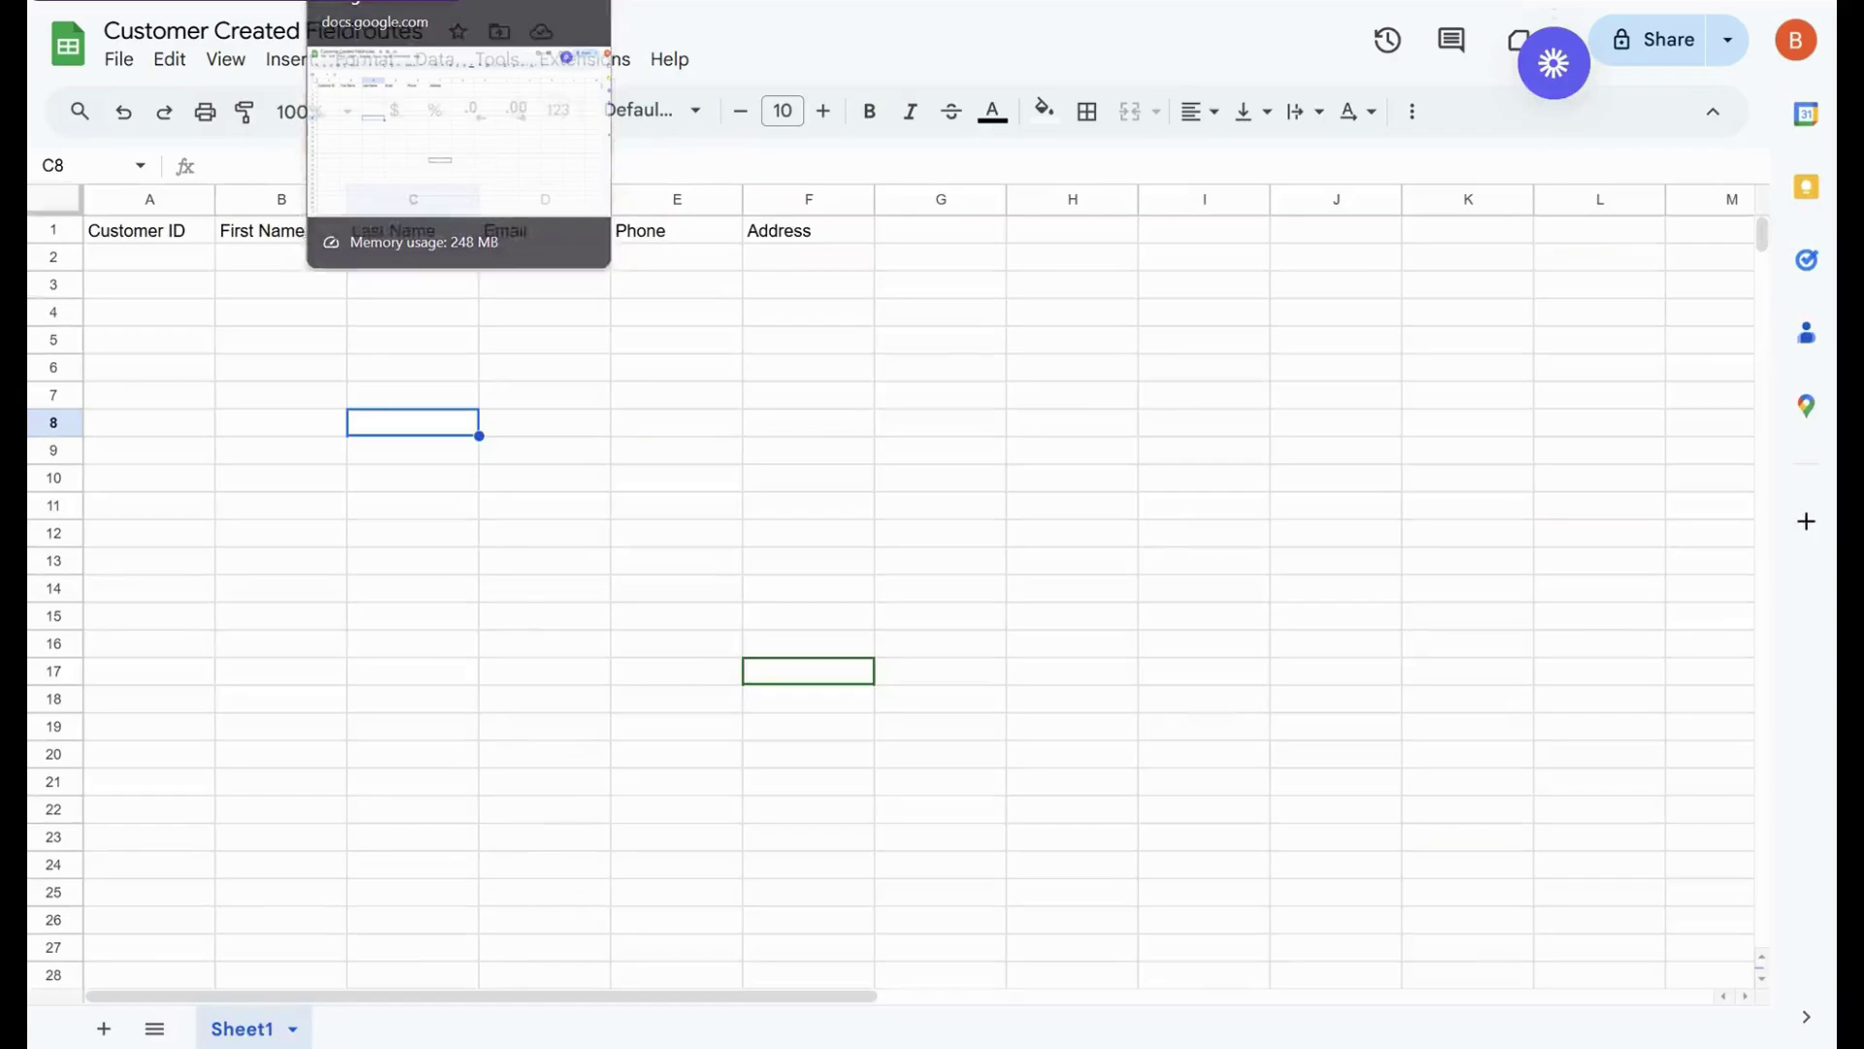
left_click(233, 284)
left_click_drag(160, 233, 811, 228)
left_click(406, 260)
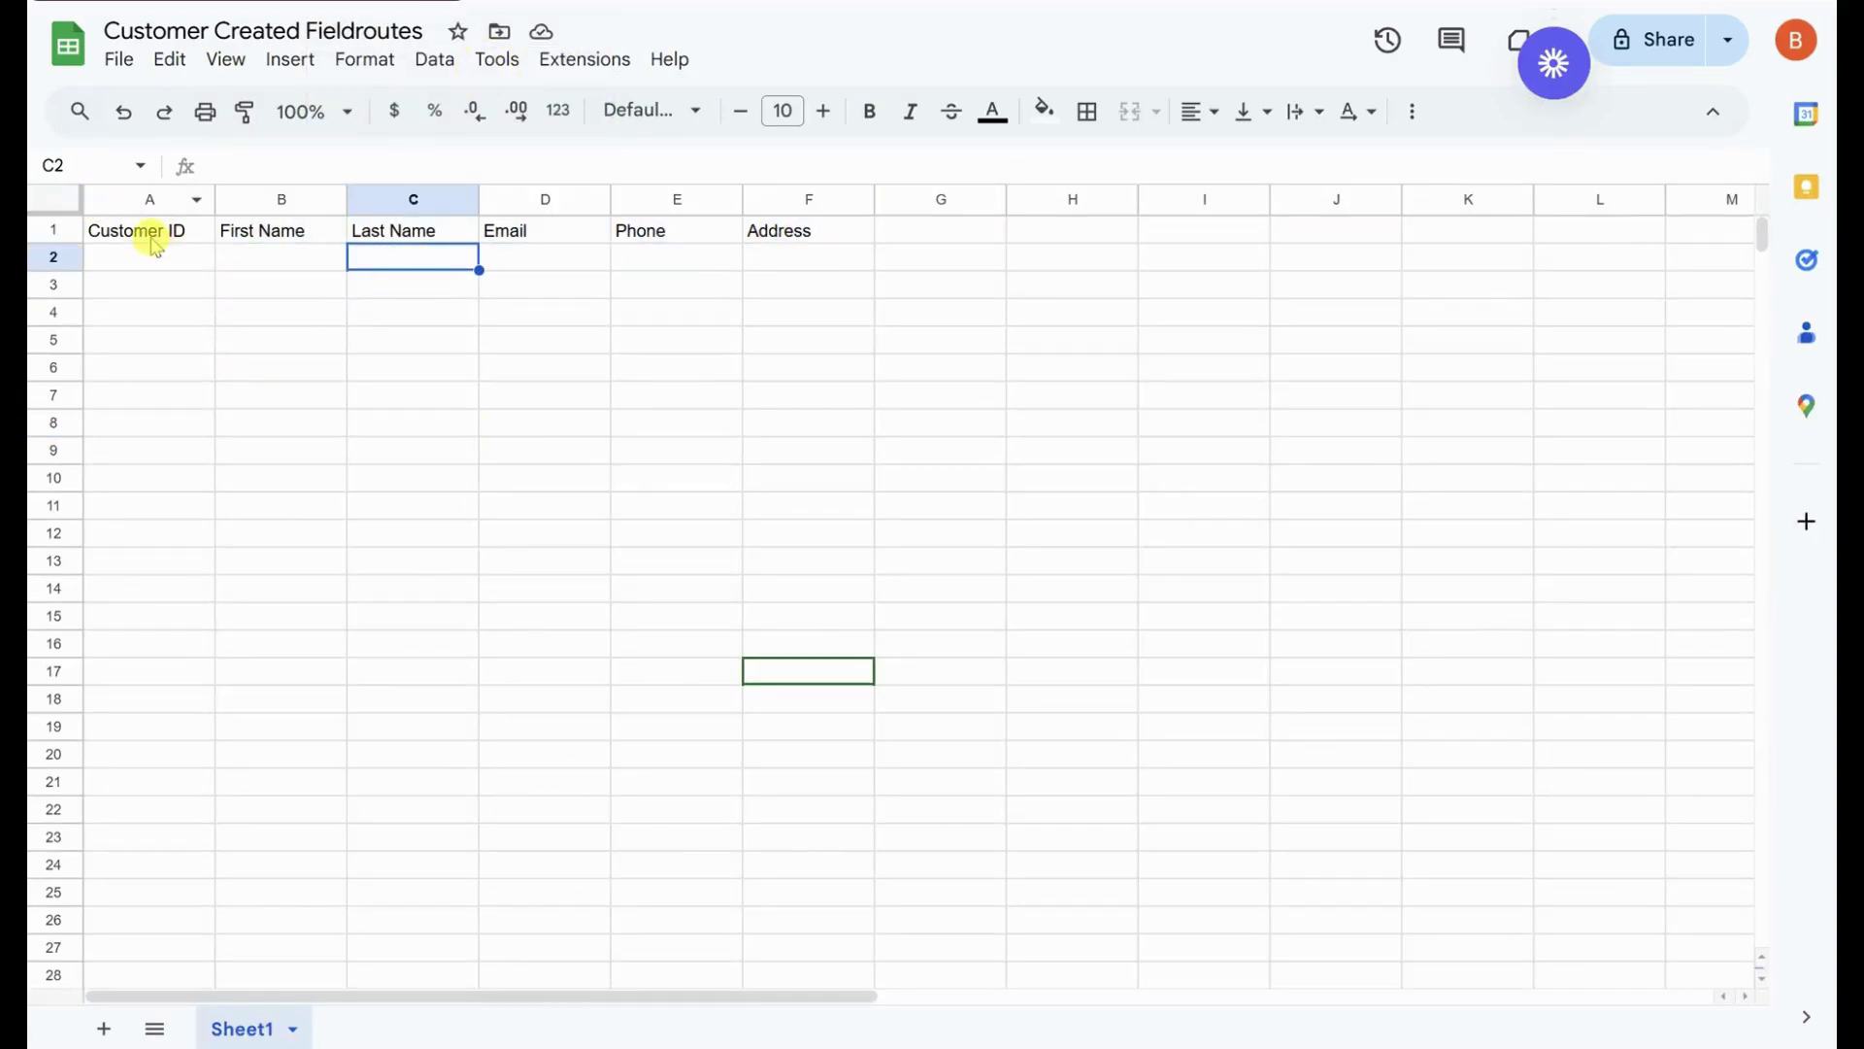
left_click_drag(153, 239, 782, 238)
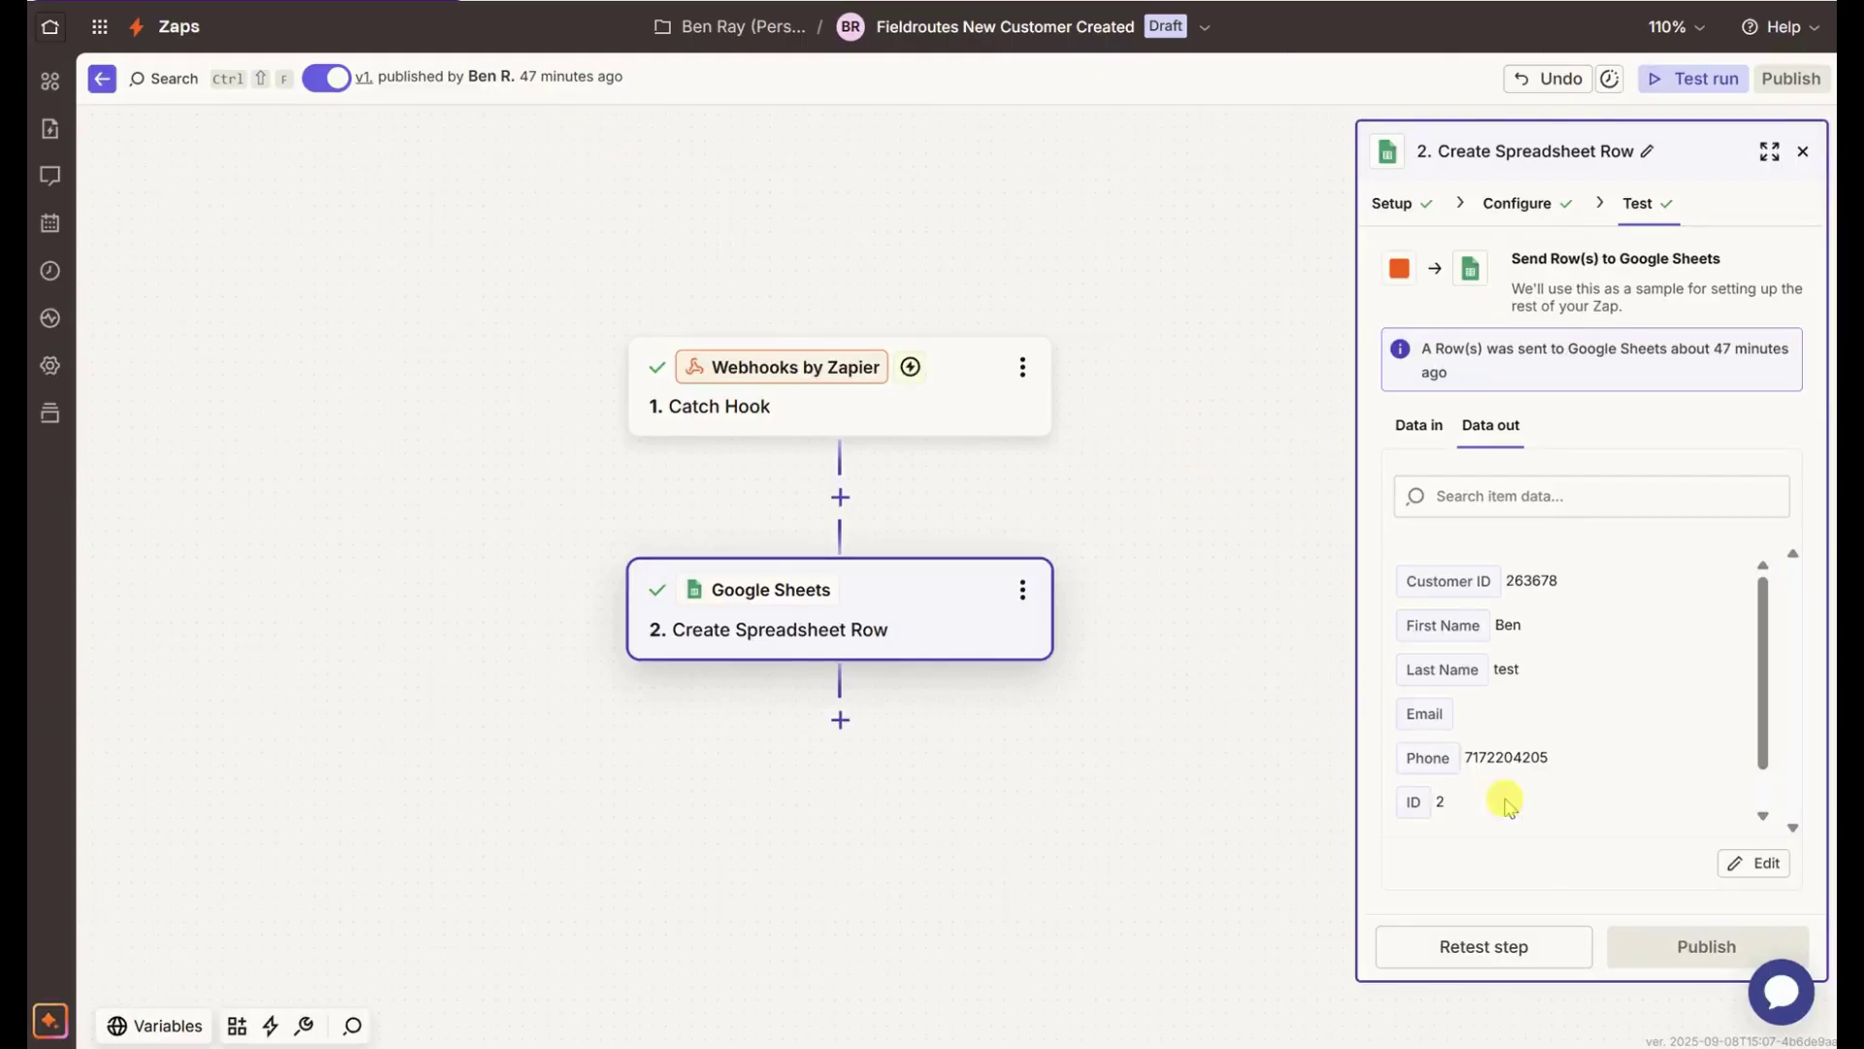
left_click(1529, 959)
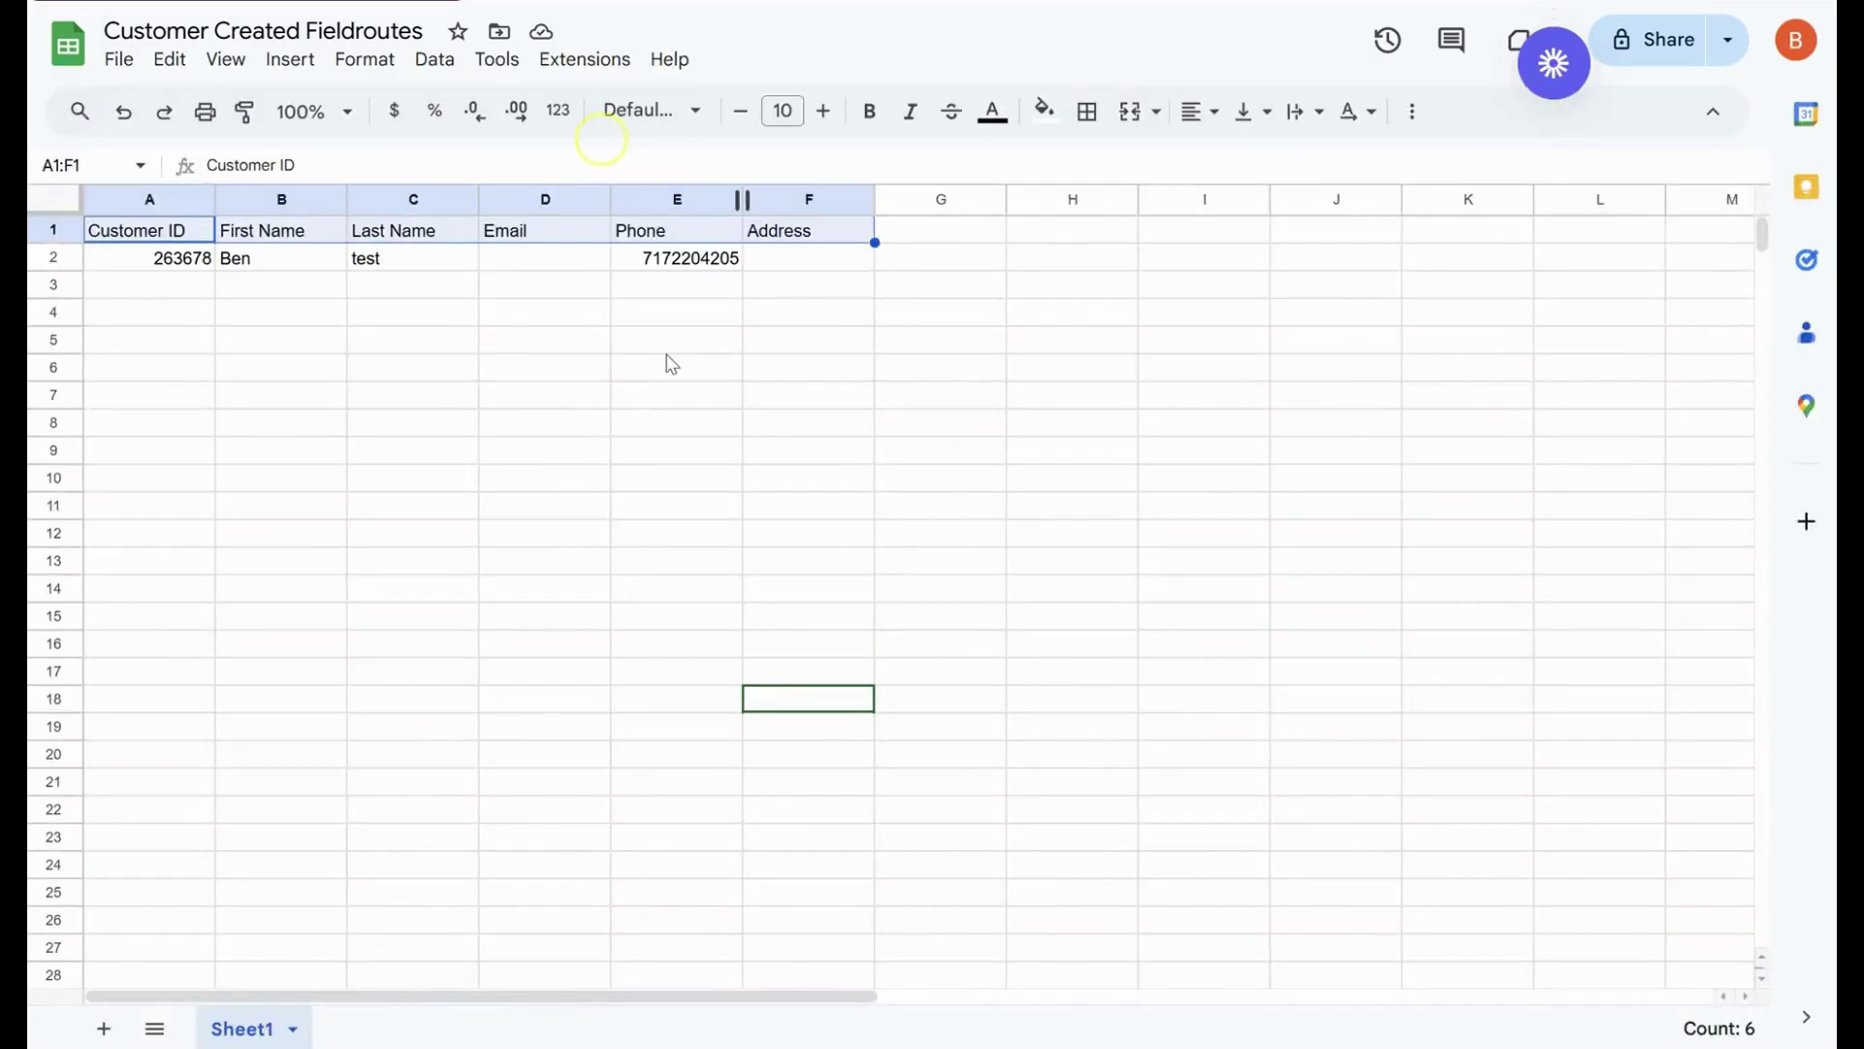
- Delete the phone number from cell E2 in row 2
left_click(544, 471)
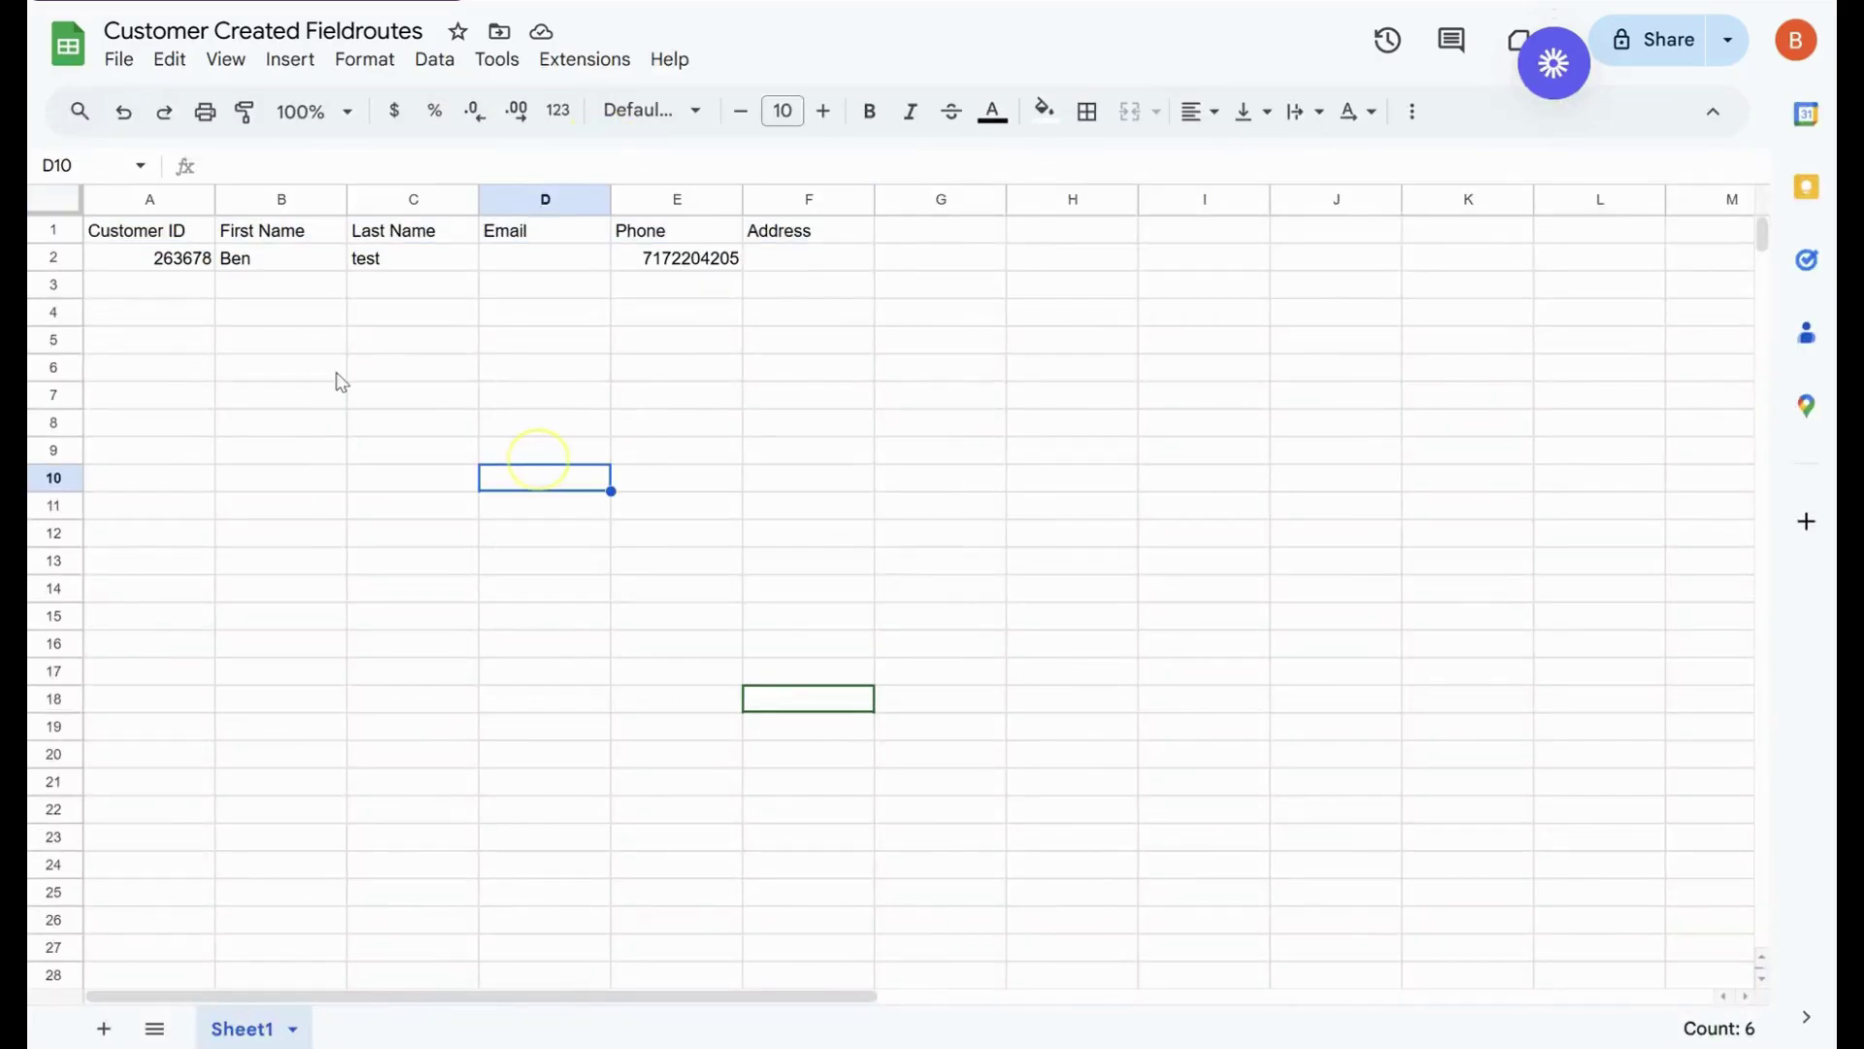
left_click_drag(170, 261, 790, 262)
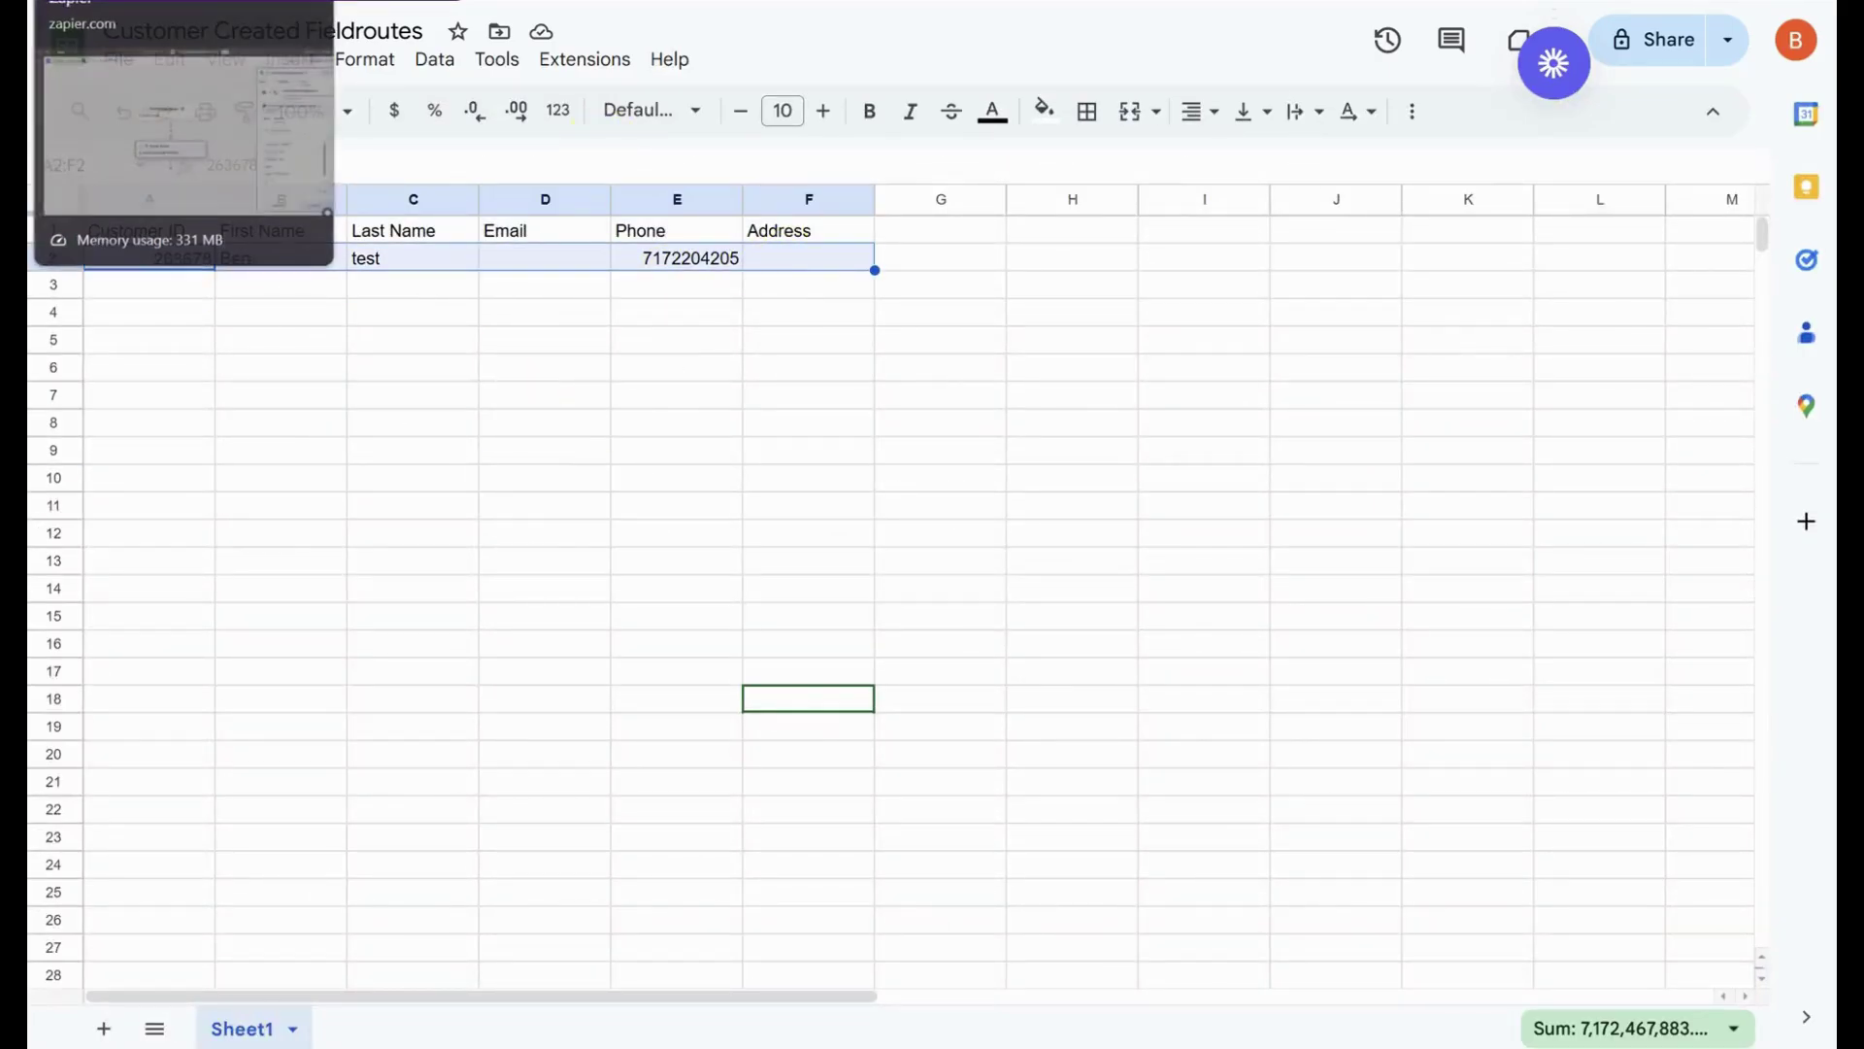
left_click(185, 2)
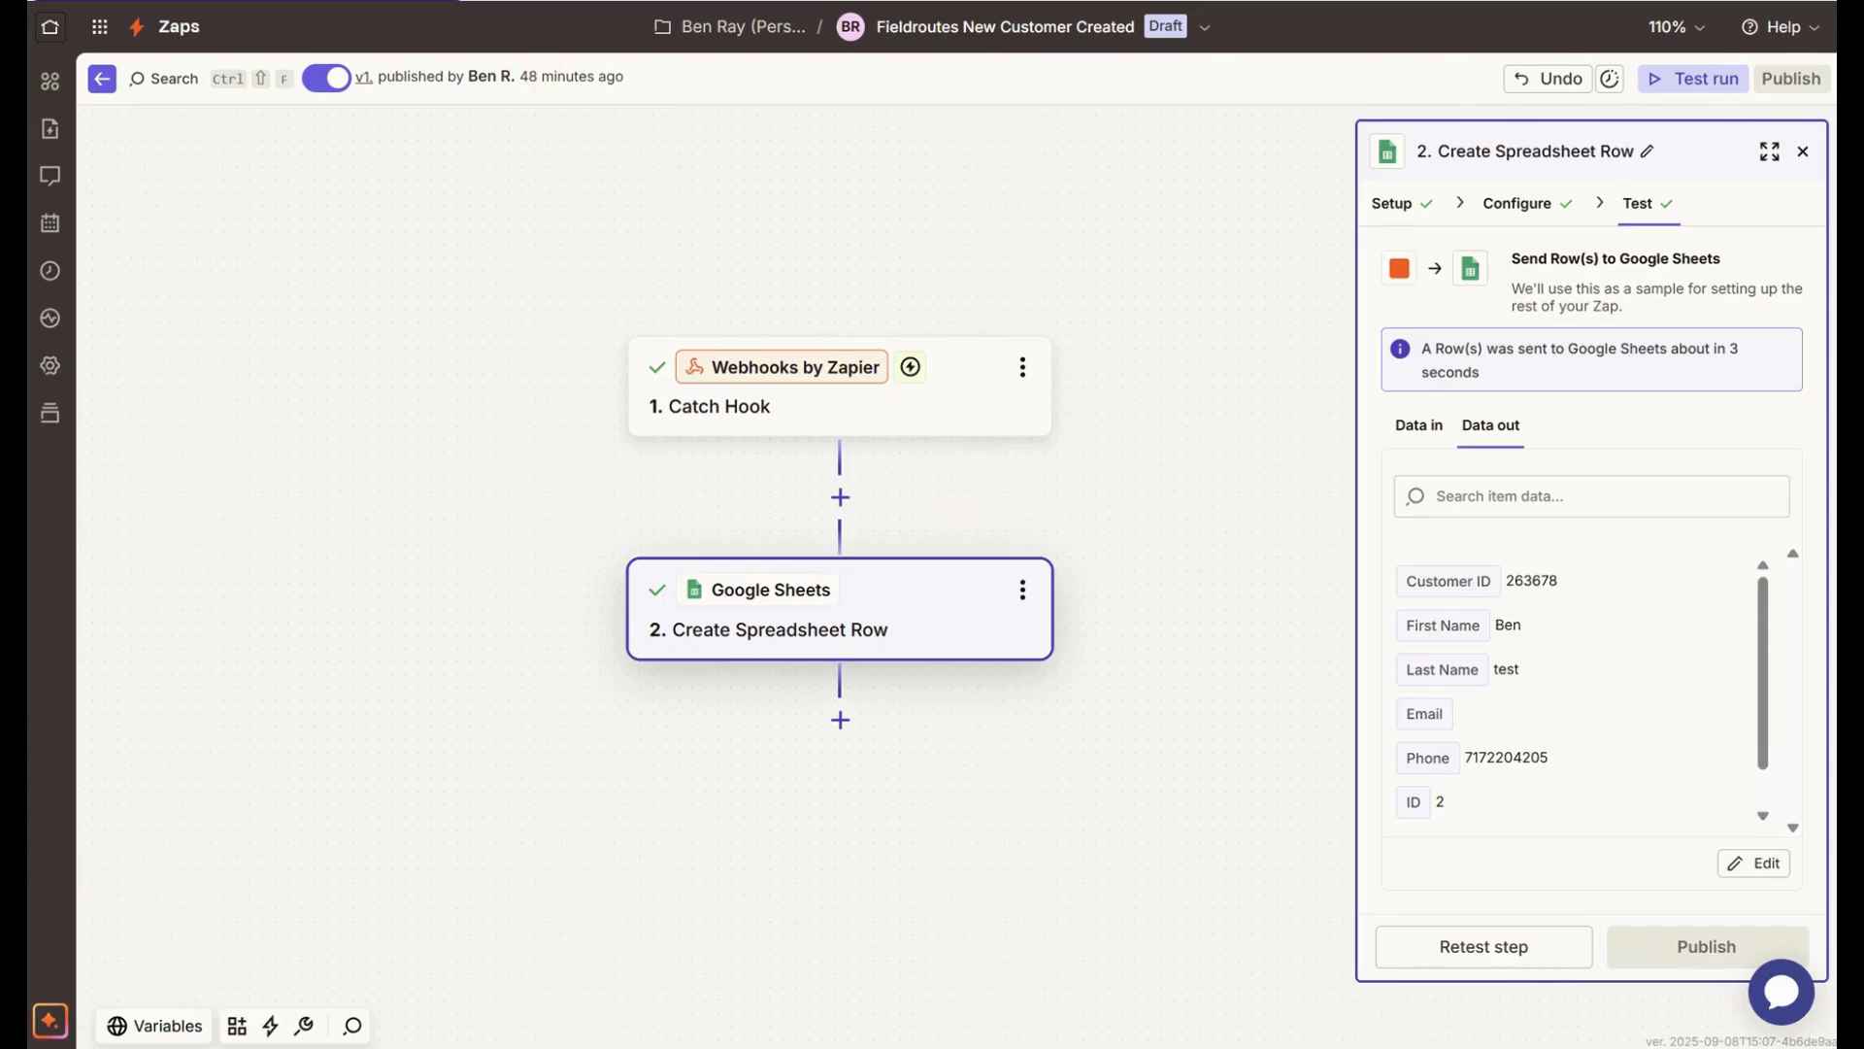
left_click(384, 1)
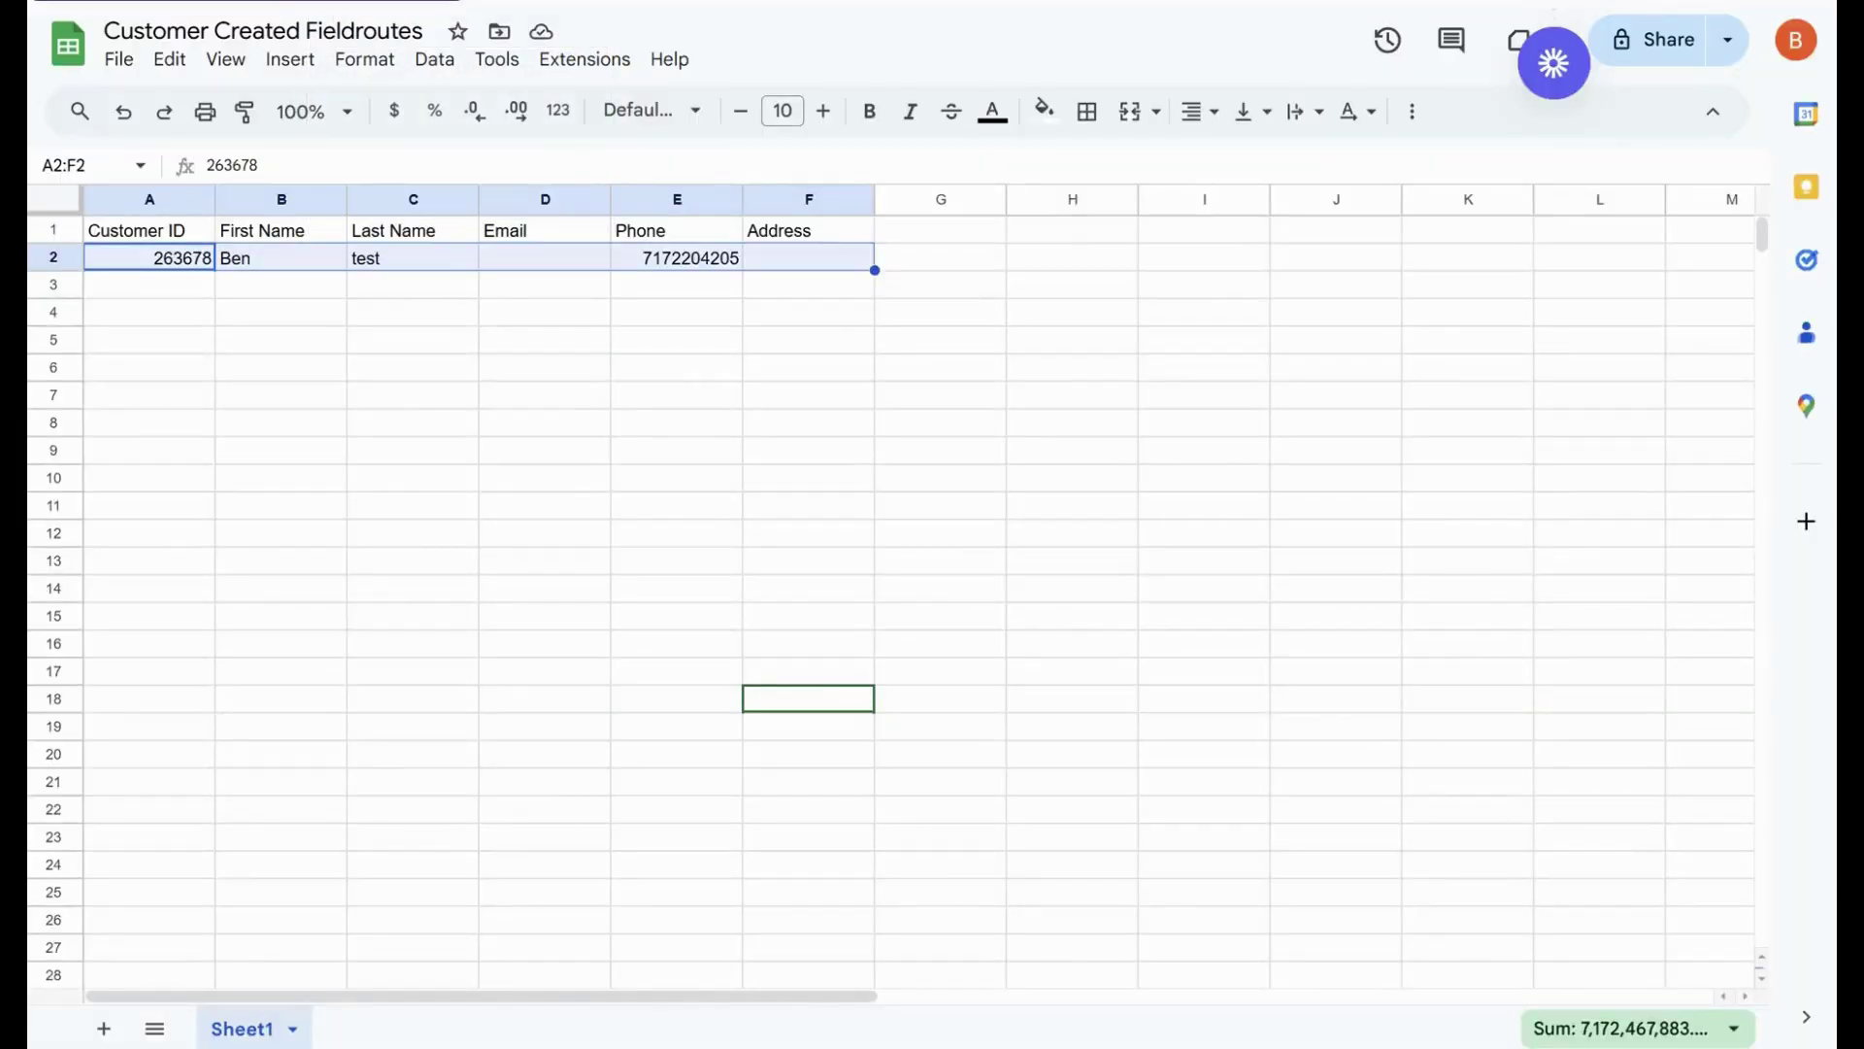
left_click(559, 398)
left_click_drag(182, 258, 798, 259)
left_click(721, 267)
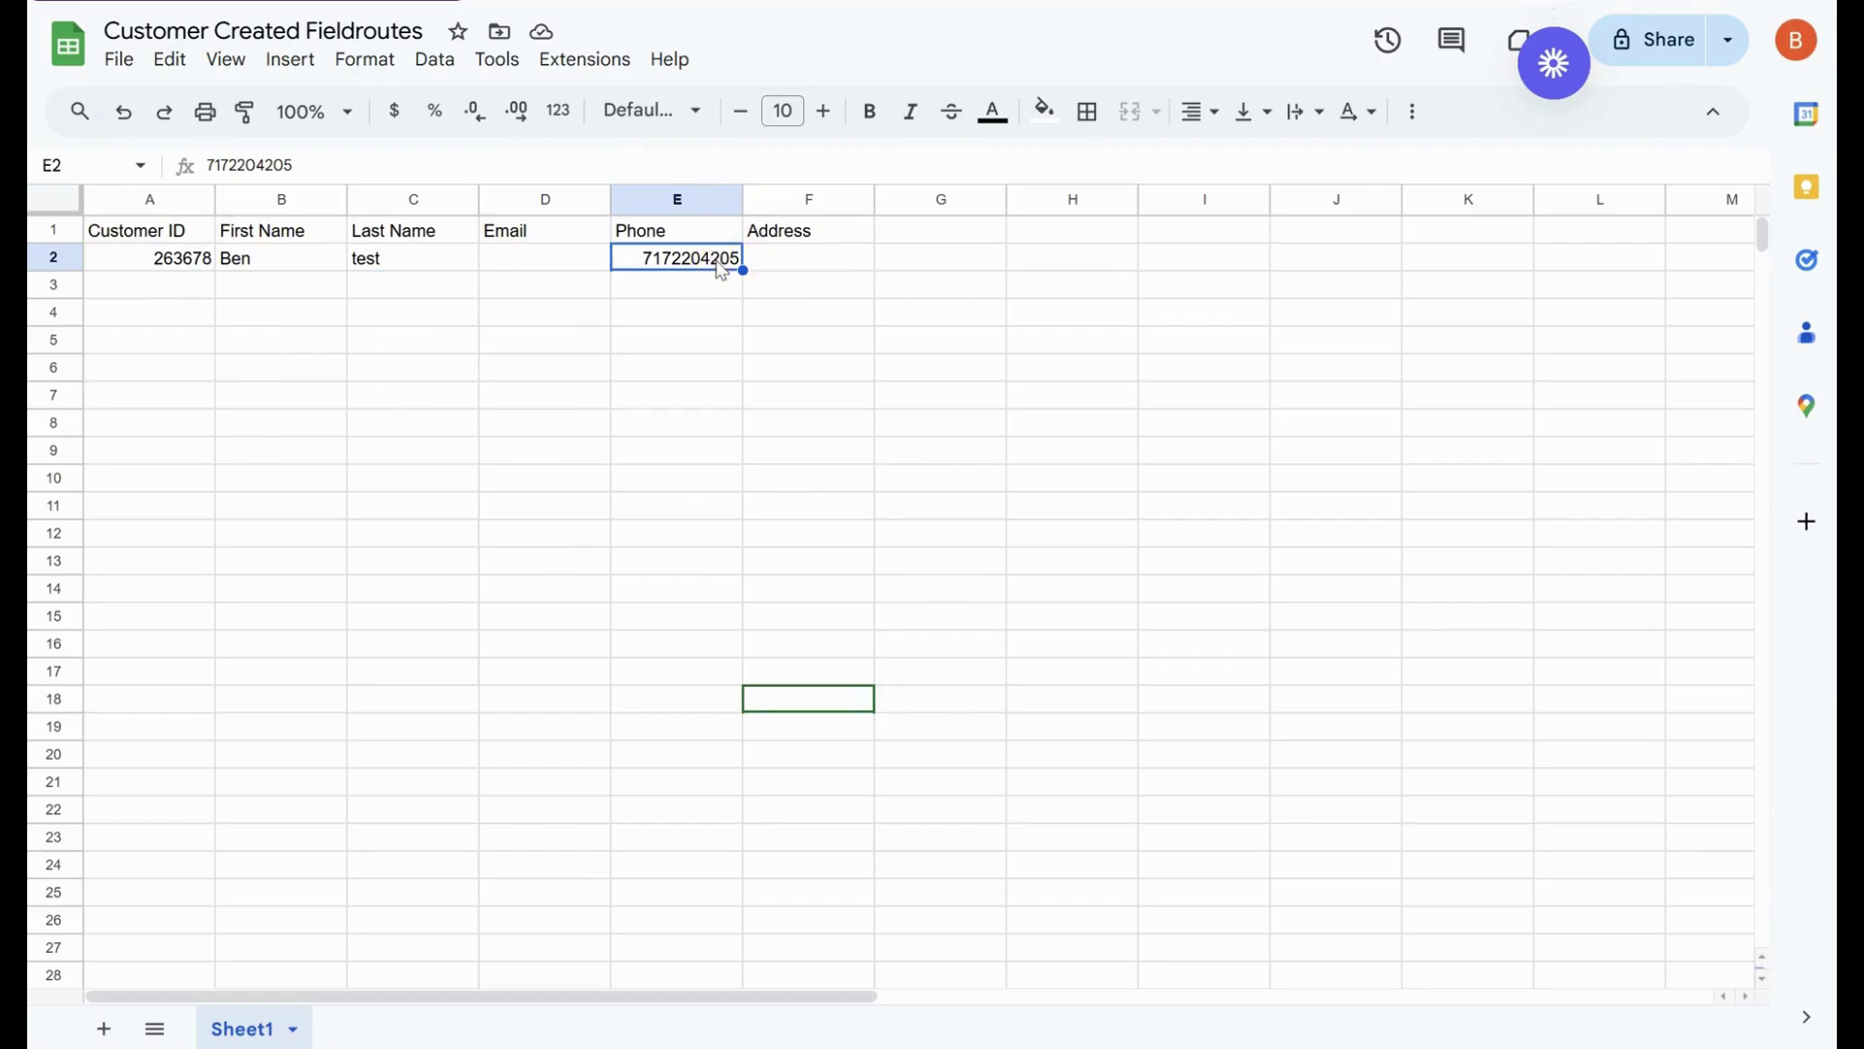
key("Delete")
left_click(717, 274)
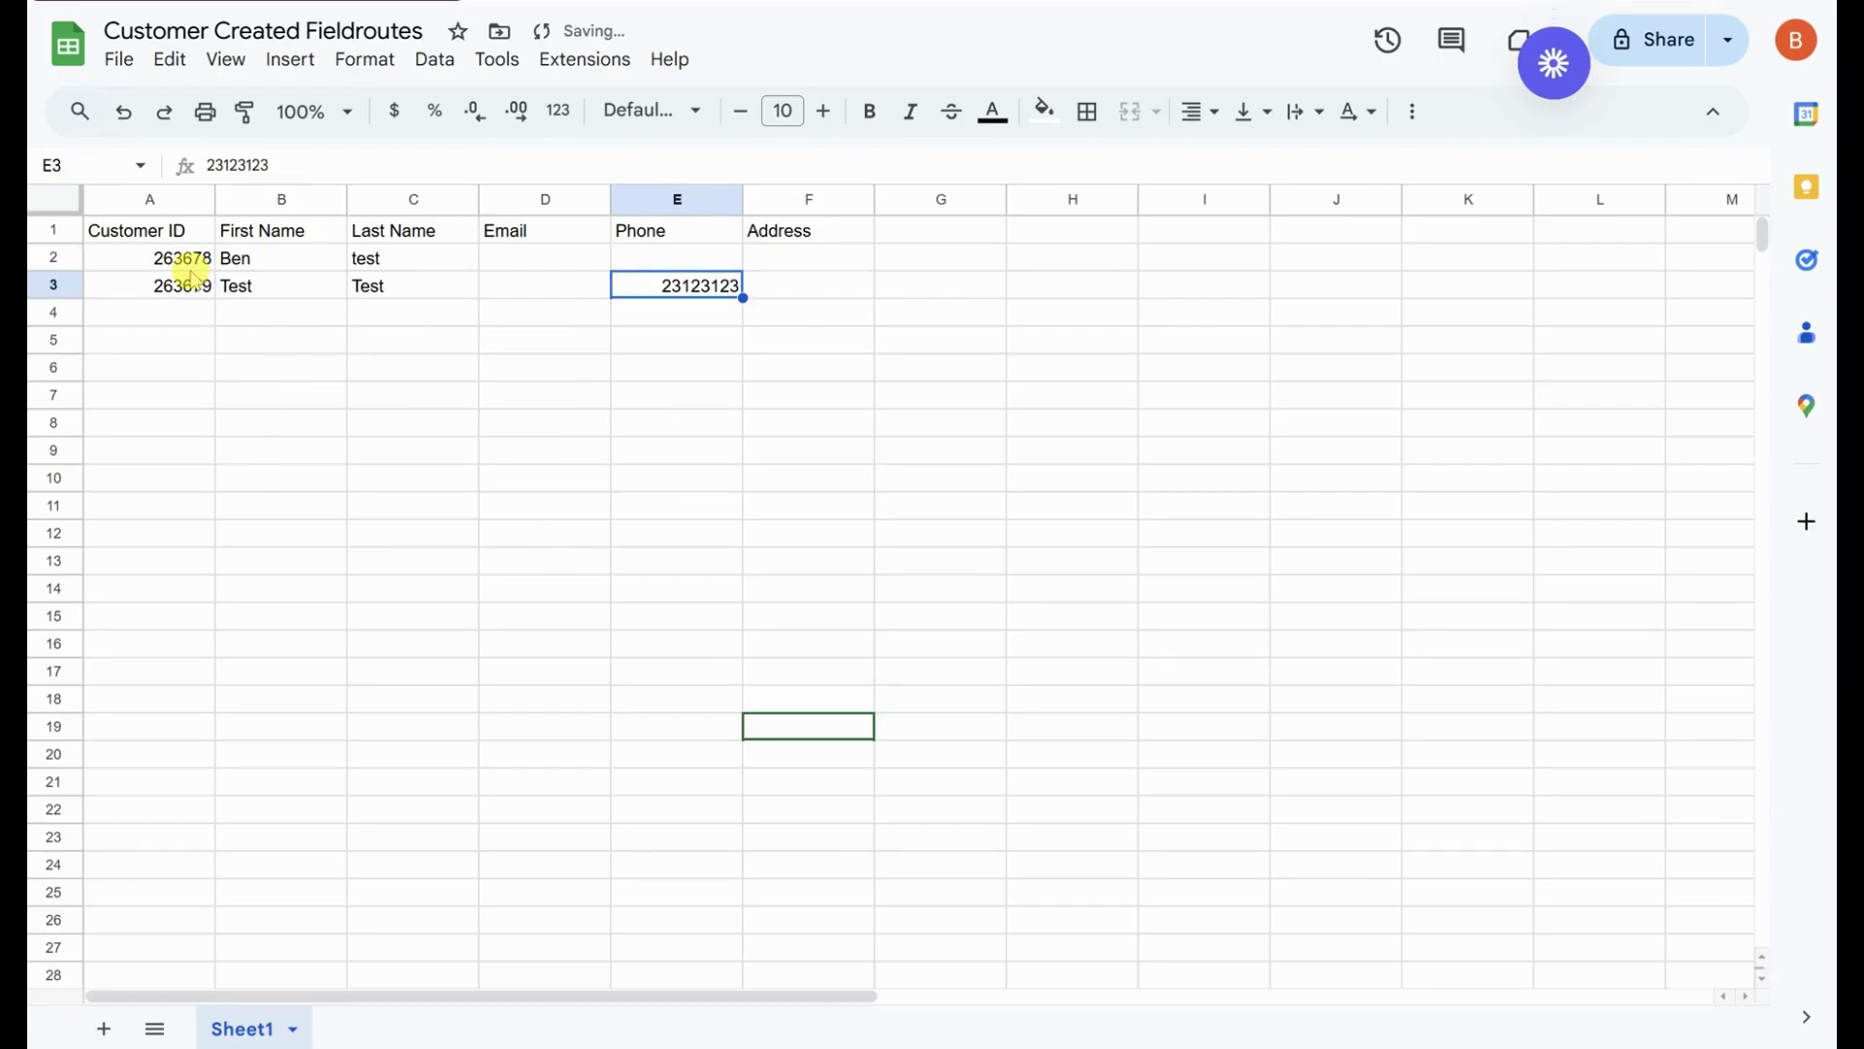
- Check the newly arrived customer in row 3, then add a blank third step below Google Sheets
left_click(393, 401)
left_click_drag(175, 296, 691, 308)
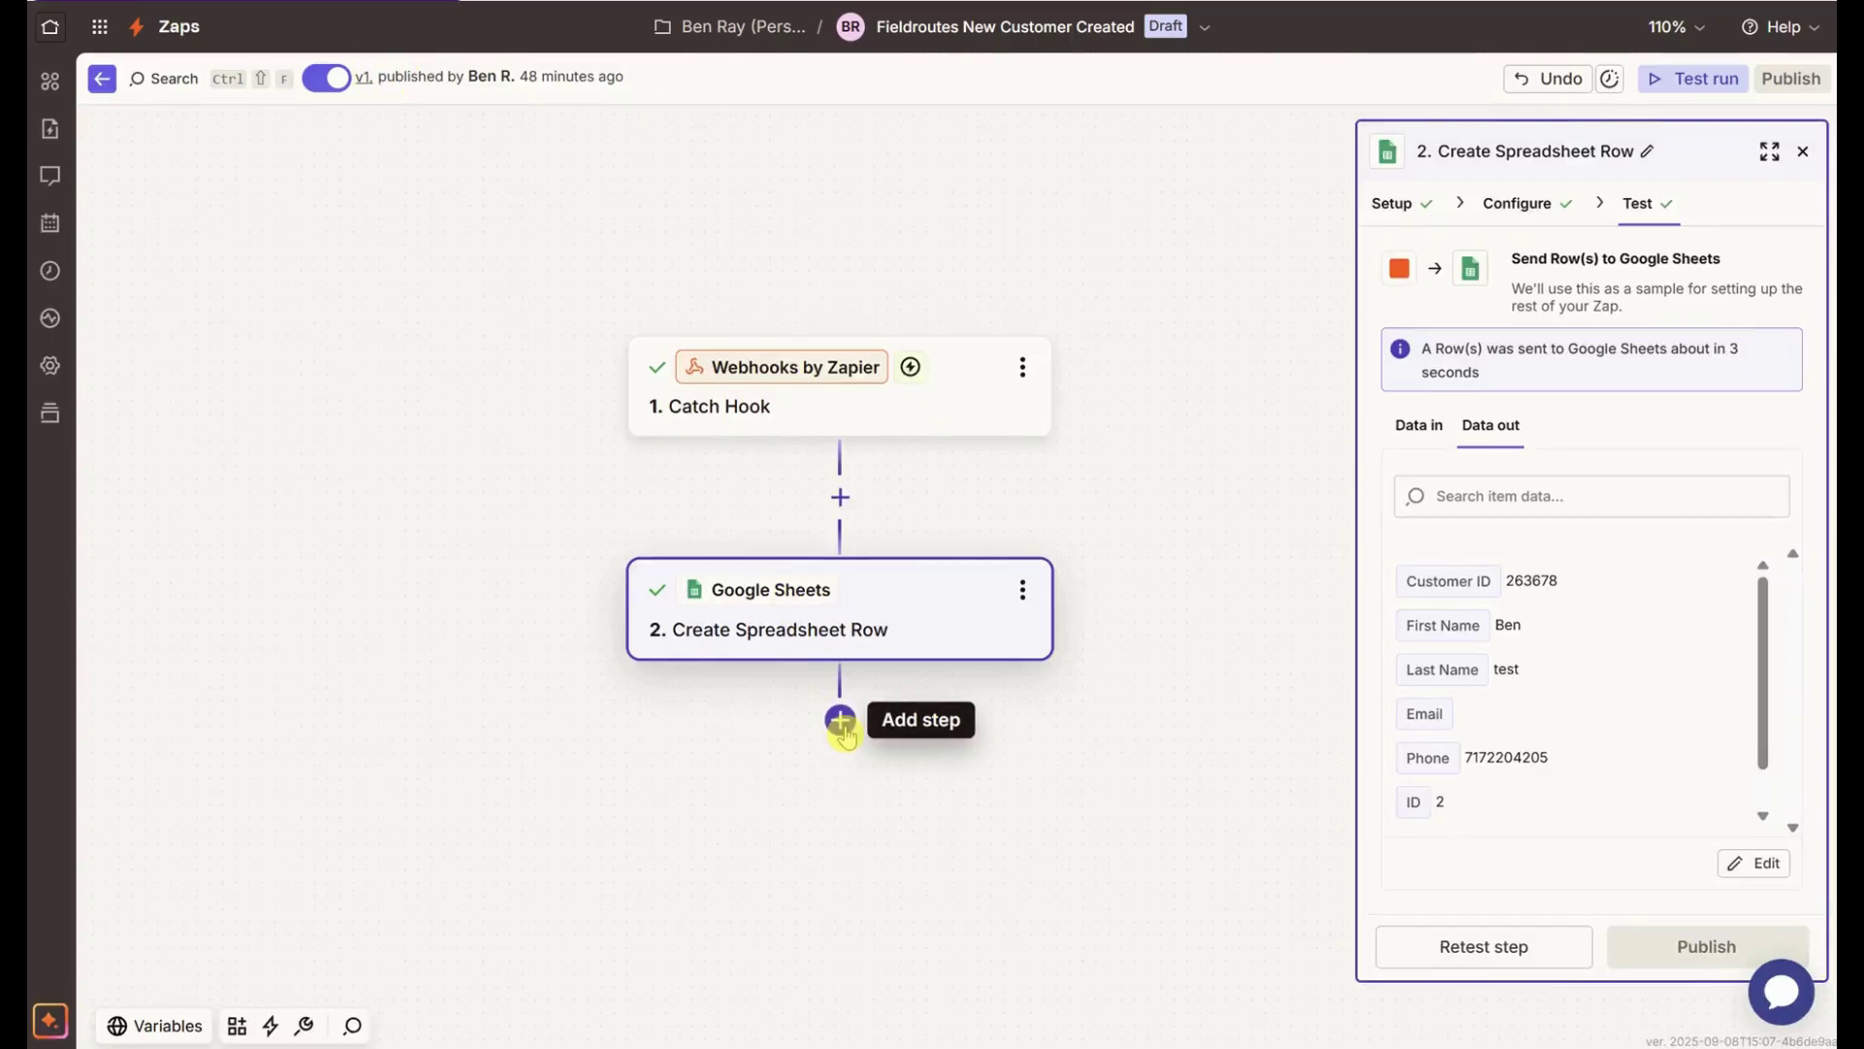
left_click(841, 720)
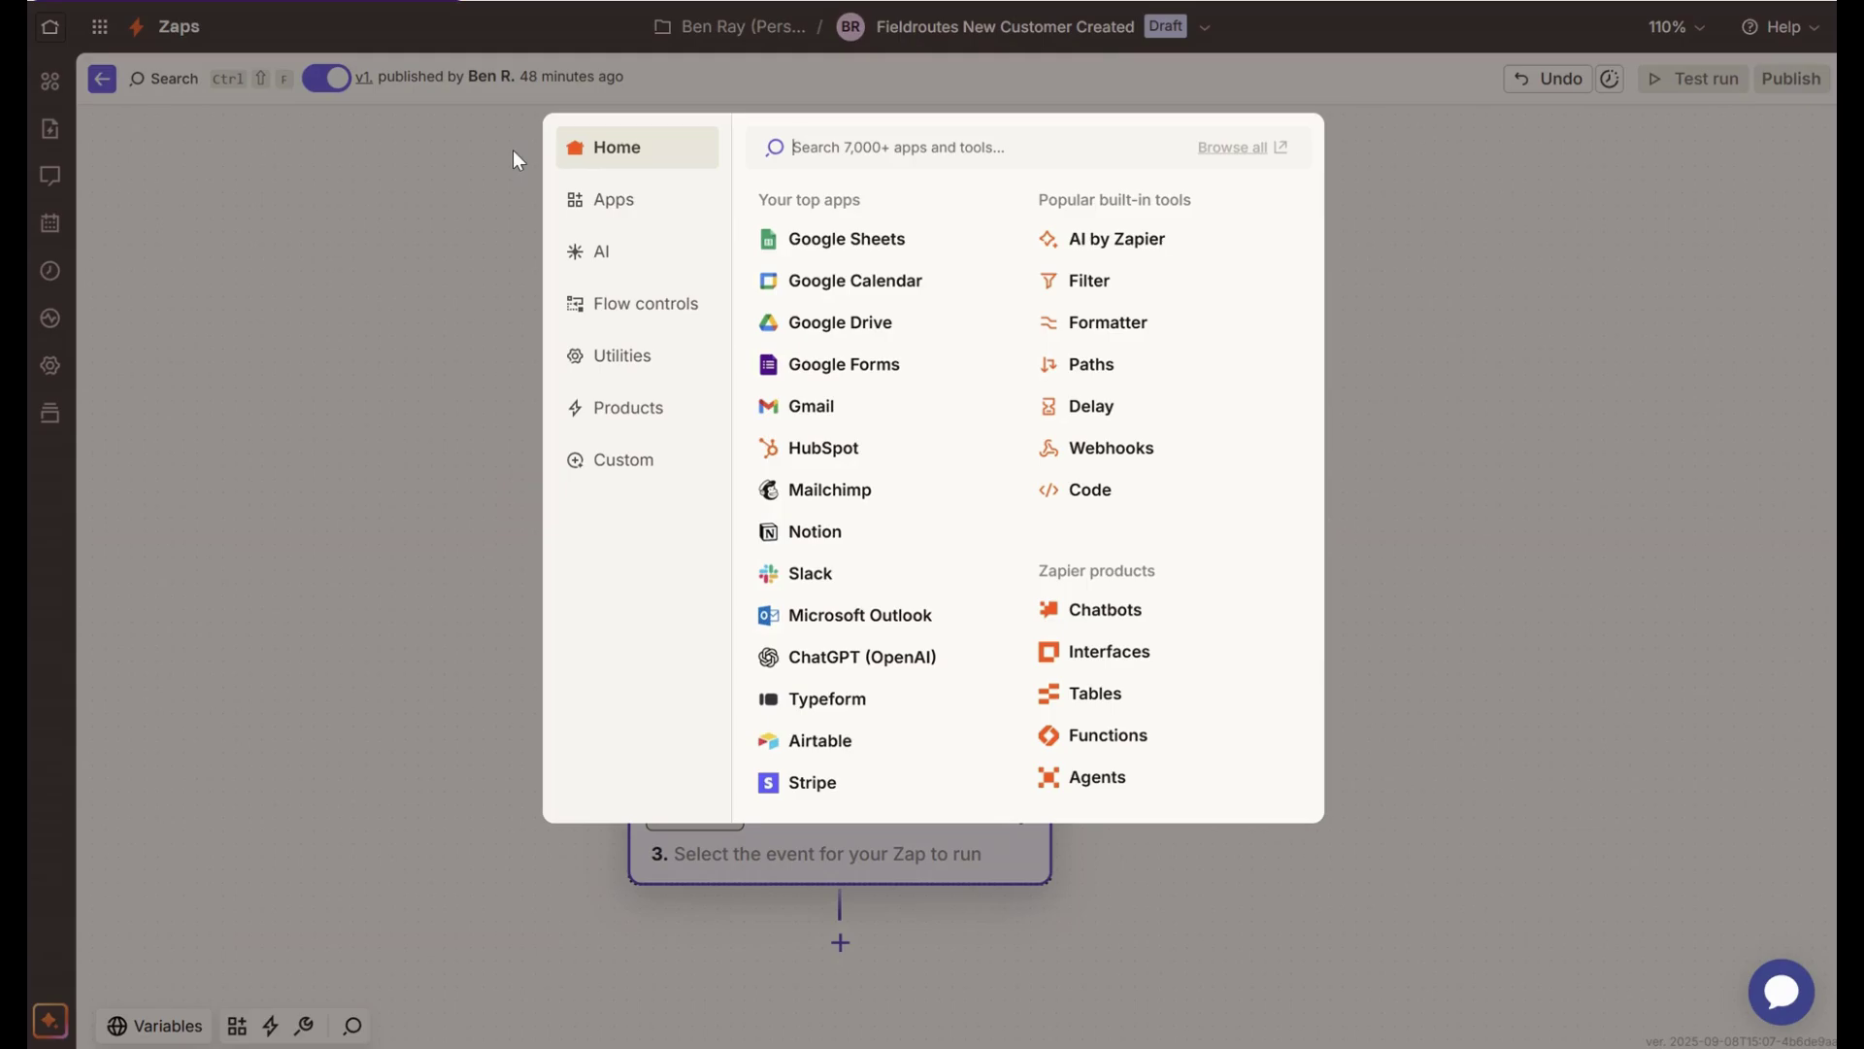
- Dismiss the Zapier app picker, leaving the unconfigured third Action step on the canvas
left_click(463, 282)
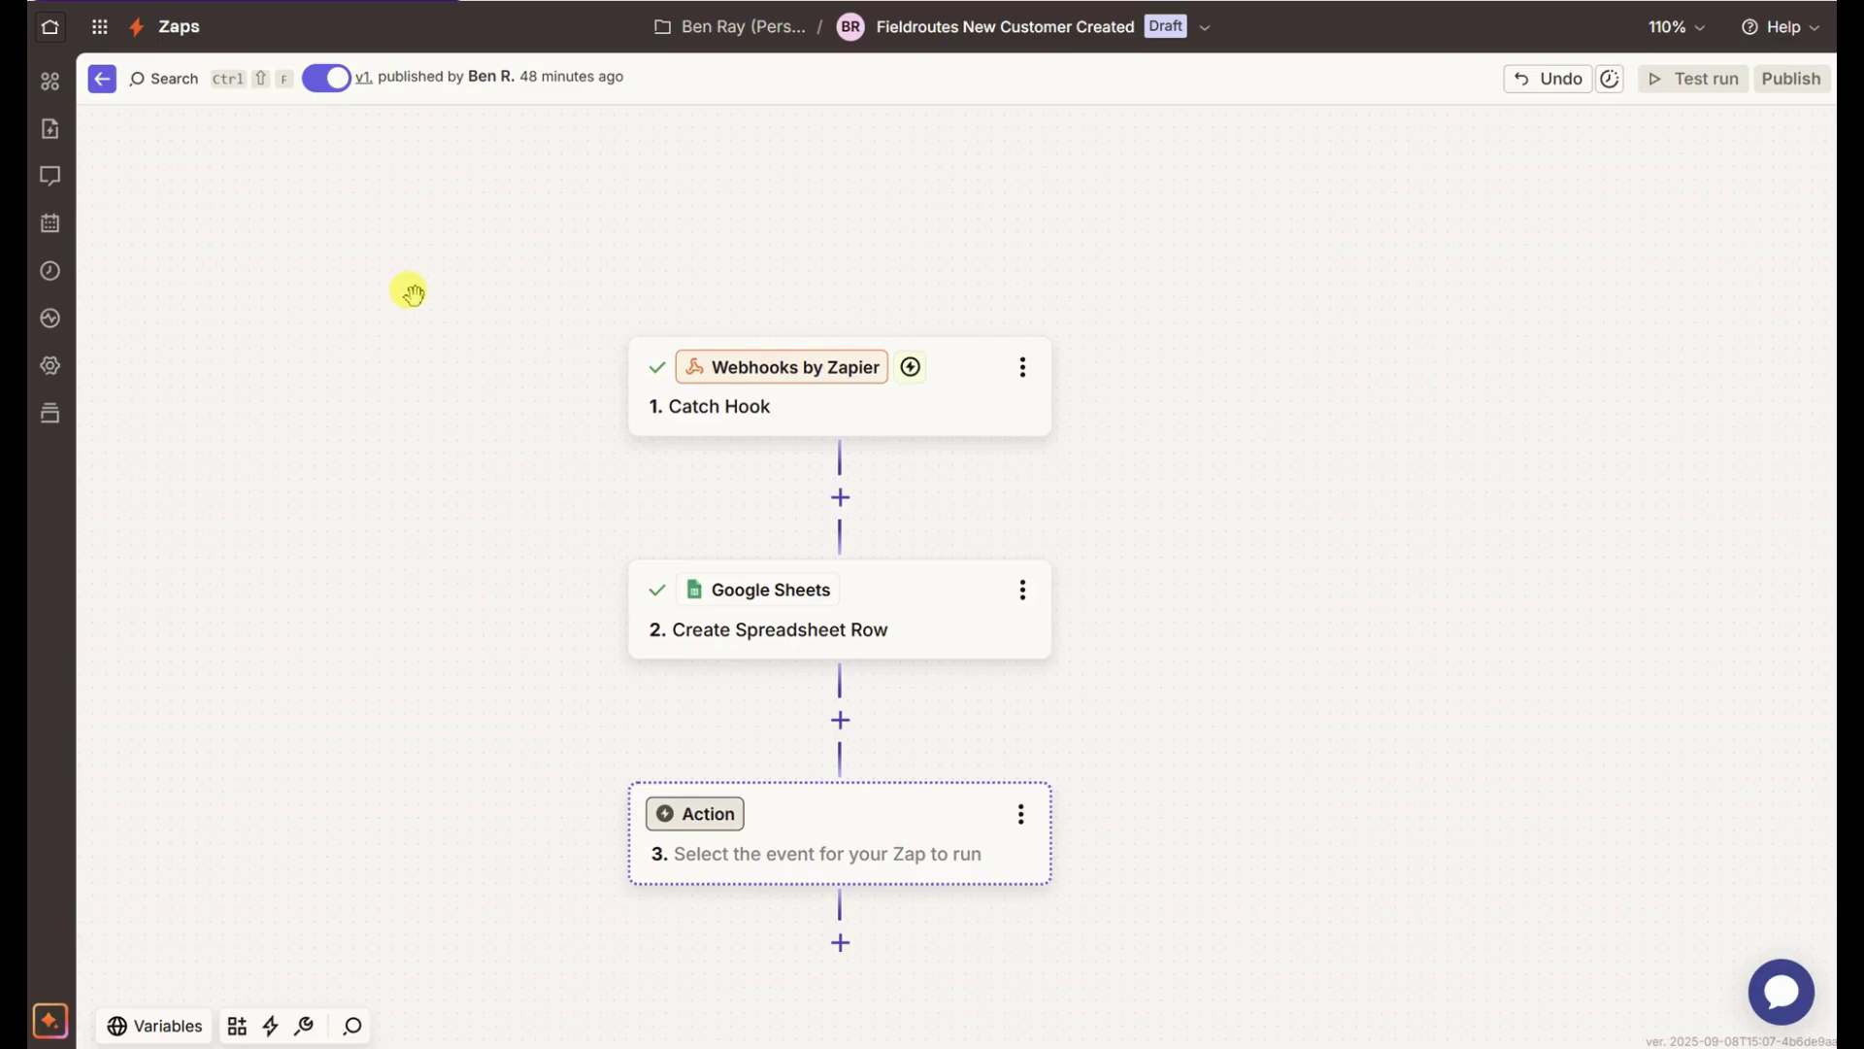